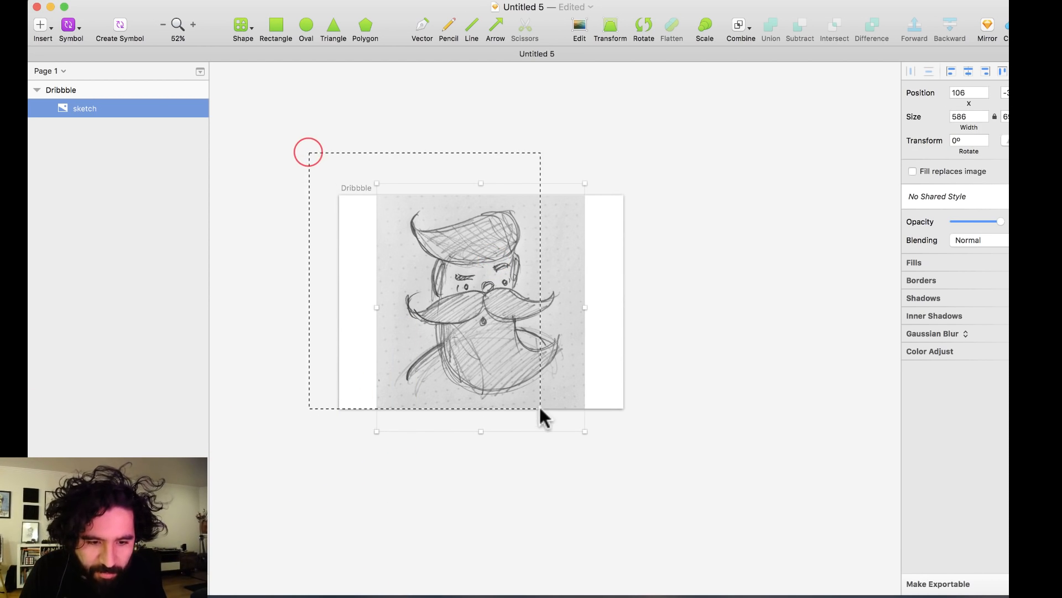
Step: Lower the sketch image's opacity until its pencil lines are only faint enough to trace over
left_click_drag(540, 410, 700, 486)
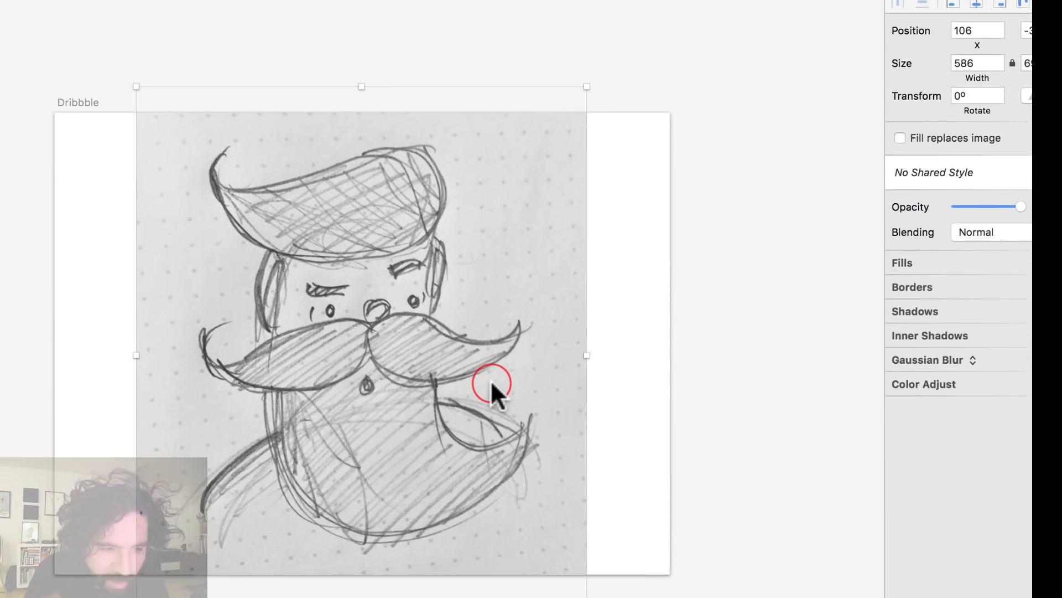
left_click(979, 206)
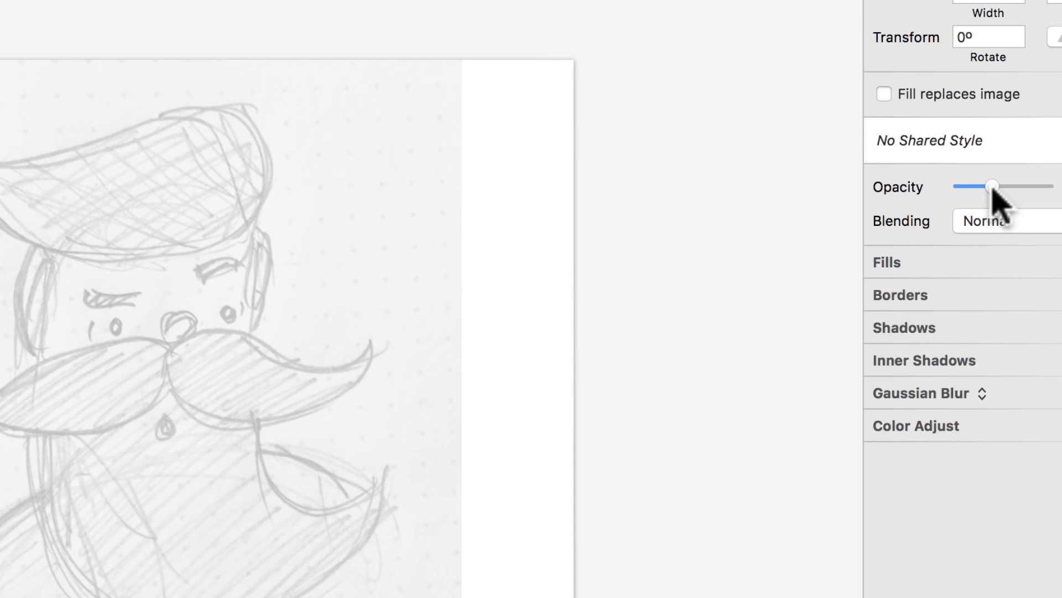
left_click_drag(992, 187, 979, 187)
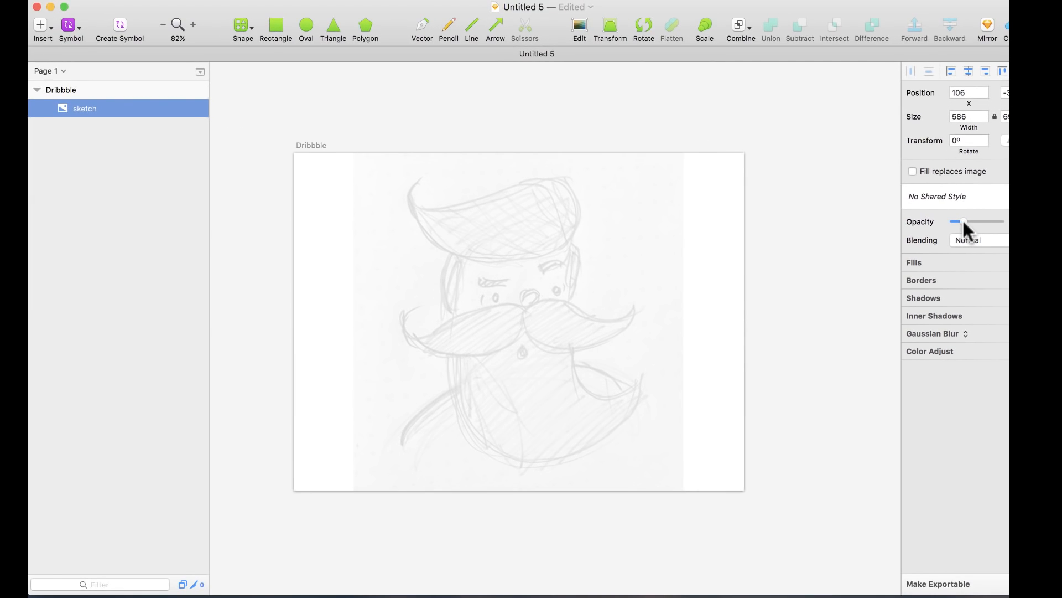
Step: Lock the sketch layer and deselect everything on the canvas
key("alt")
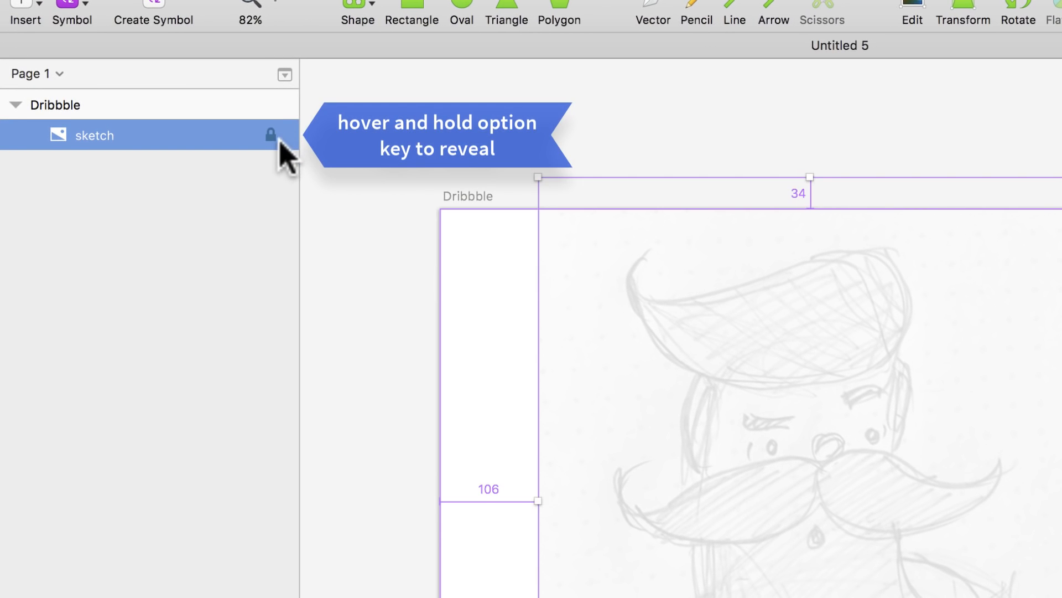
left_click(271, 136, "alt")
left_click(641, 108)
left_click(612, 400)
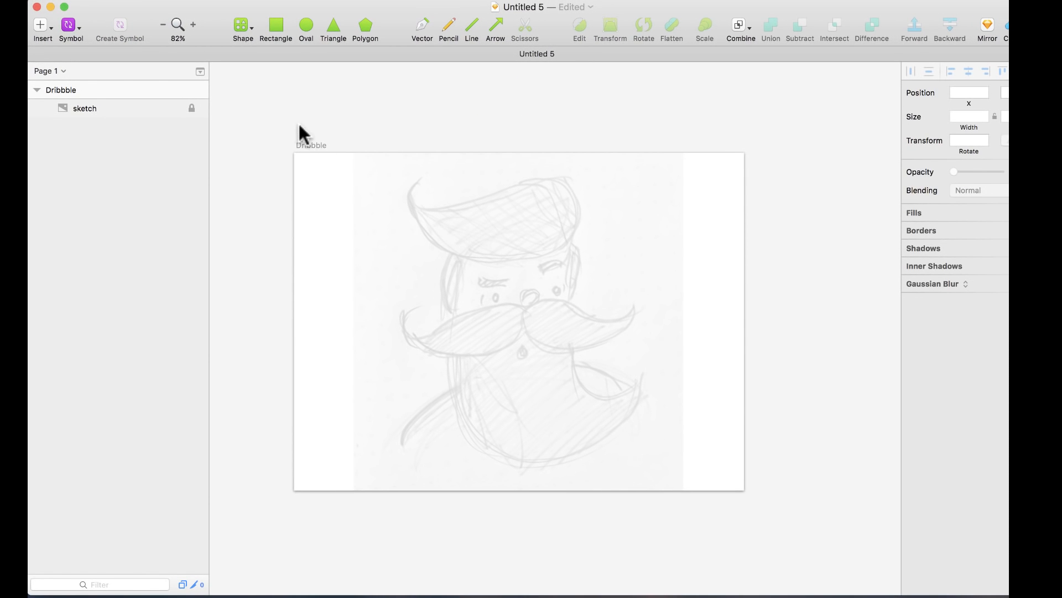
Step: Draw a circle about 22 px wide over the man's left-hand eye in the sketch and fill it with dark brown
left_click_drag(298, 122, 699, 471)
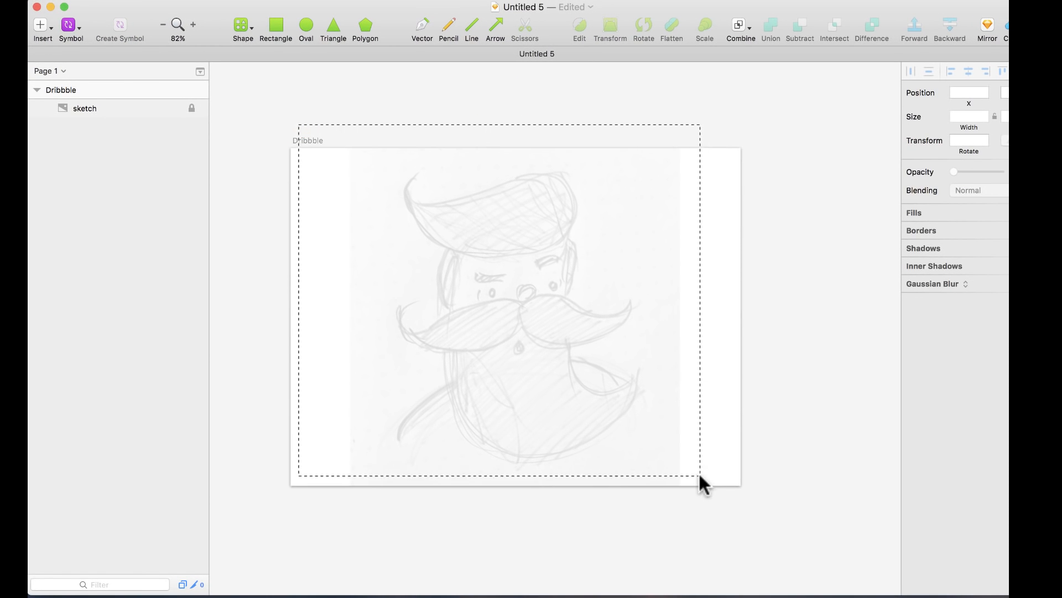
scroll(520, 233, "down", 1)
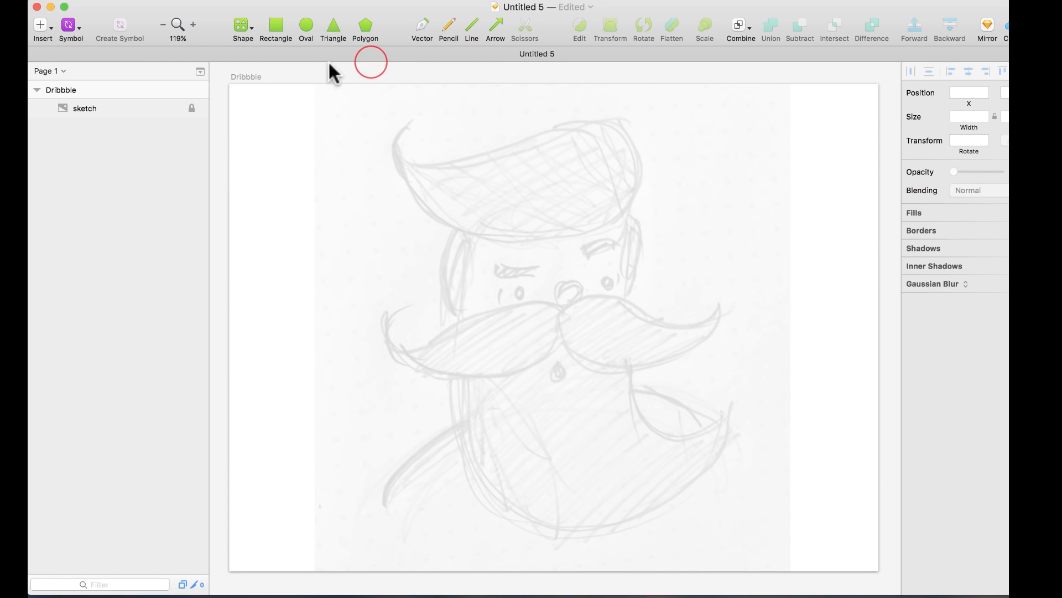
left_click(306, 25)
mouse_move(518, 297)
left_mouse_down()
mouse_move(537, 288)
mouse_move(528, 293)
left_mouse_up()
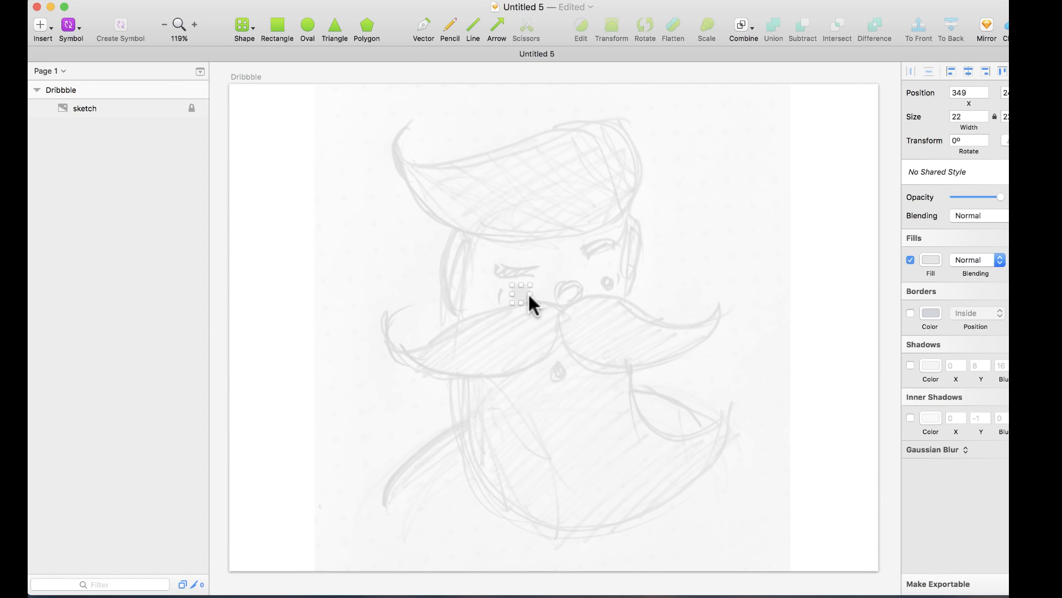
left_click(934, 258)
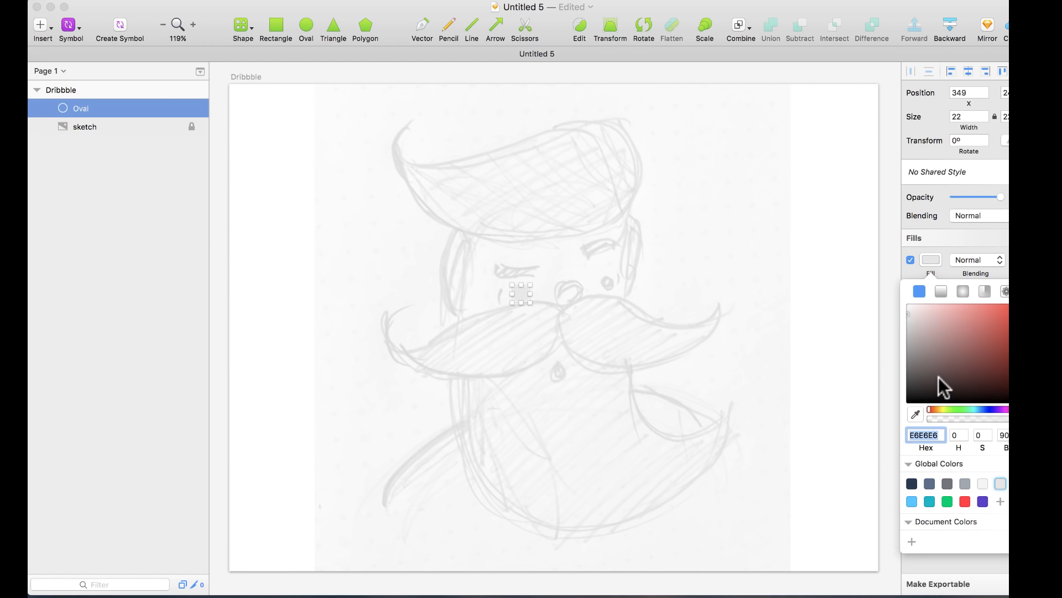
left_click_drag(935, 373, 924, 371)
Step: Trace the eyebrow above the circle with a two-point curved vector path about 48 px wide, discarding the extra handle adjustment
left_click(505, 213)
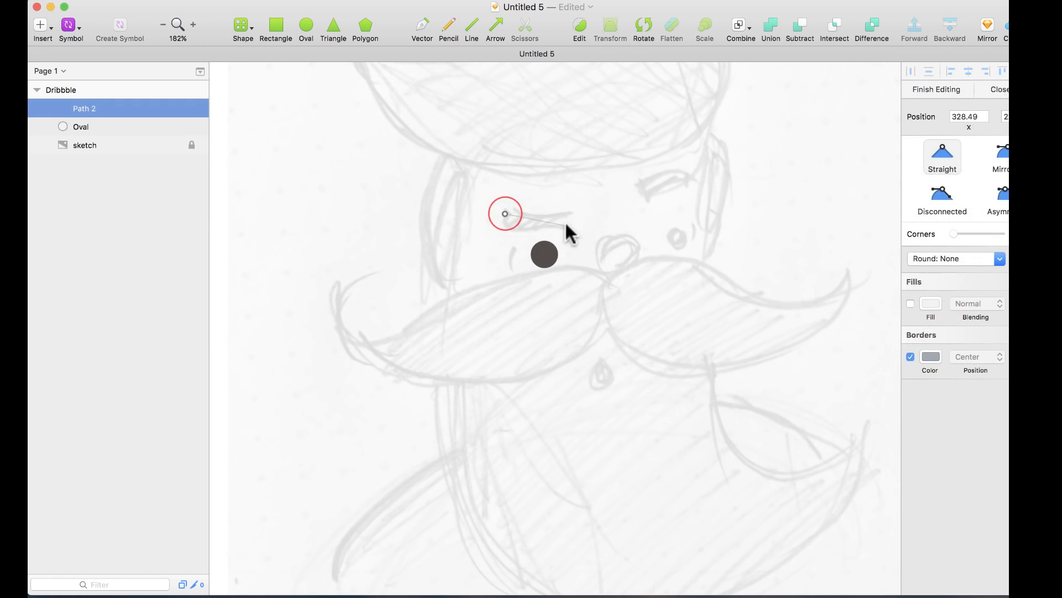
left_click_drag(566, 221, 593, 215)
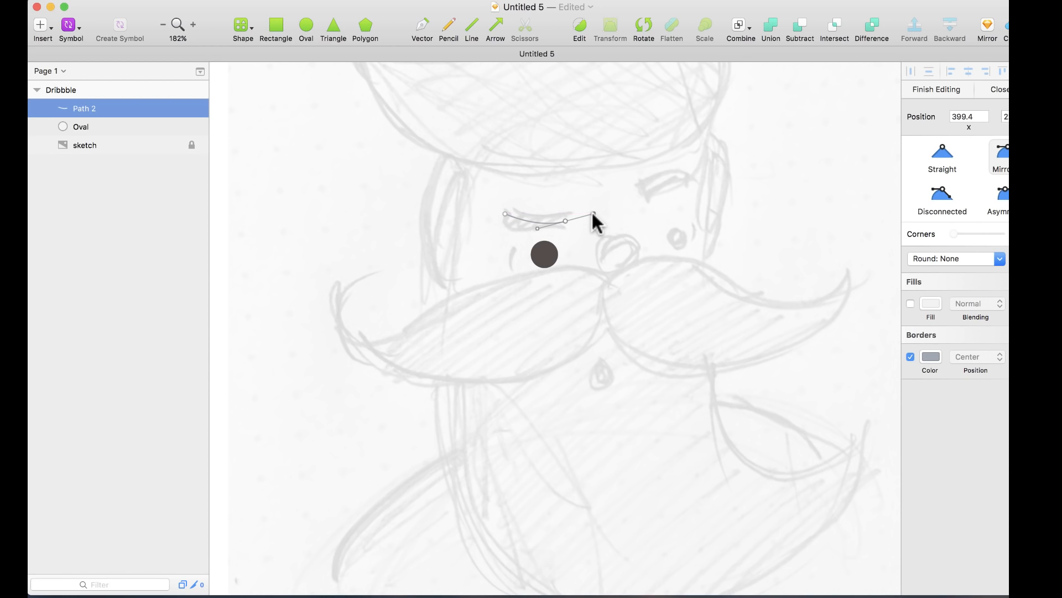
key("super+z")
Step: Set the eyebrow path's border thickness to 10 and finish editing the path
left_click(983, 357)
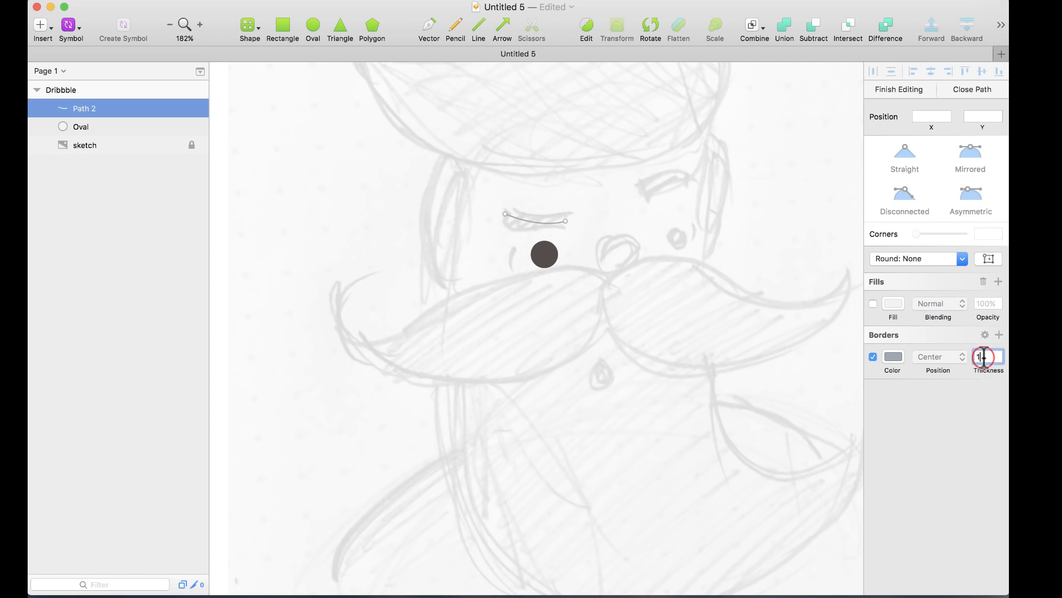
type("3")
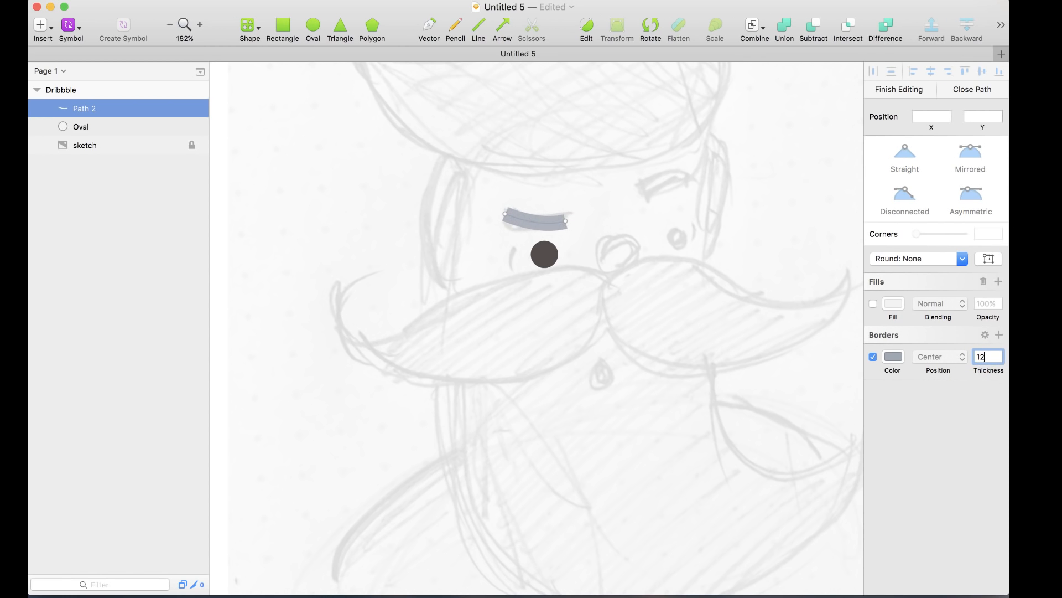
left_click(337, 268)
Step: Draw a closed two-point teardrop vector path over the ear beside the eyebrow, pointed at its lower end
key("super+minus")
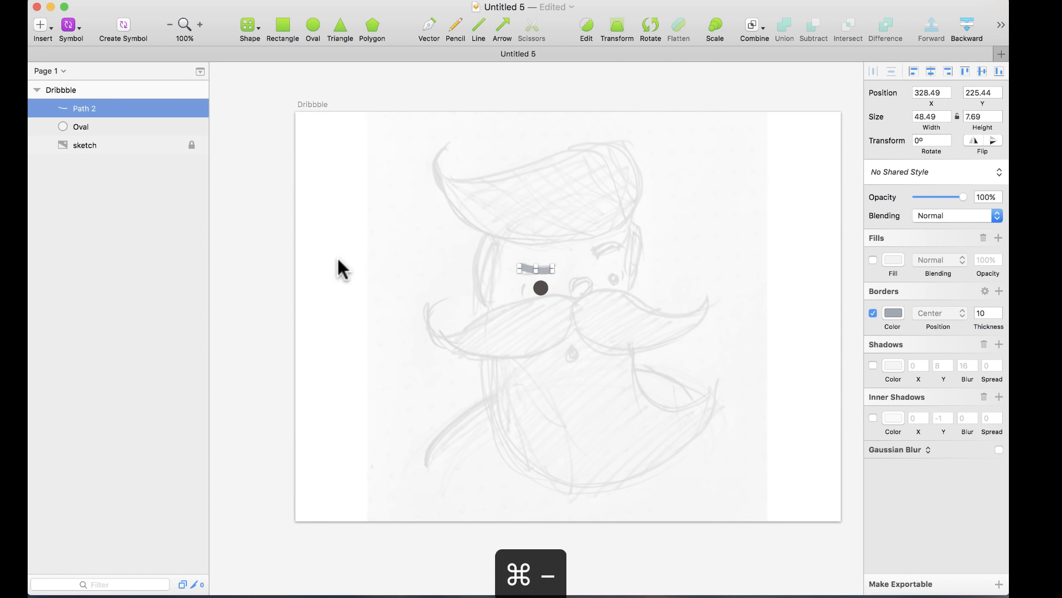
left_click_drag(536, 320, 560, 354)
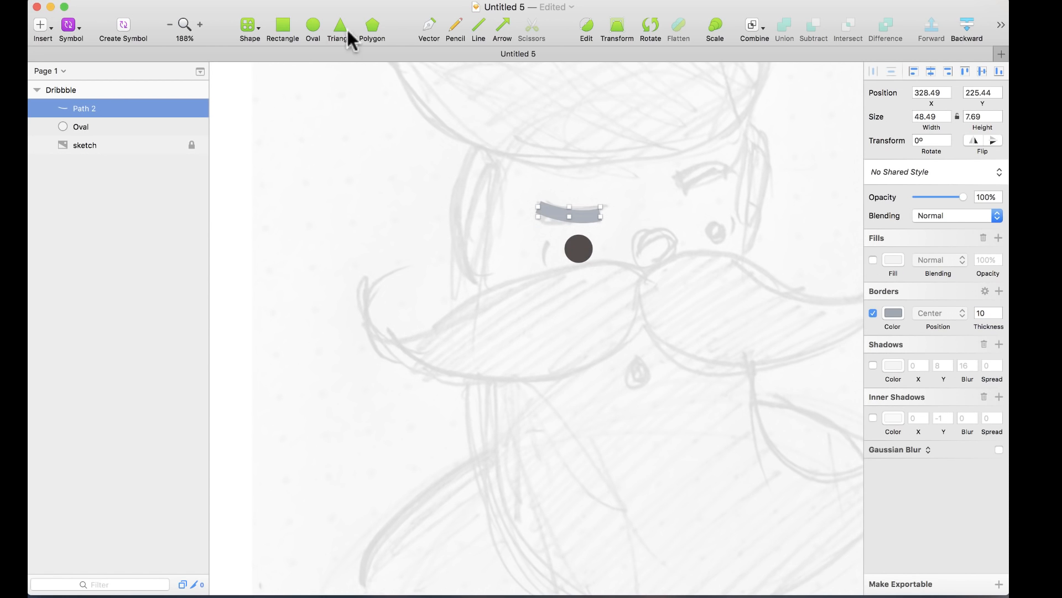
left_click(284, 26)
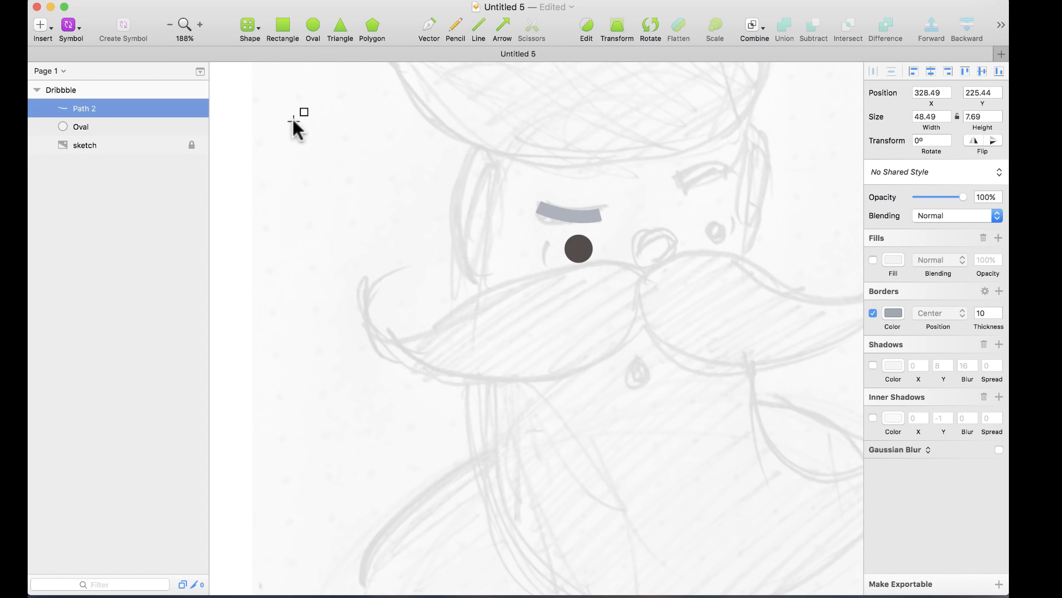
key("v")
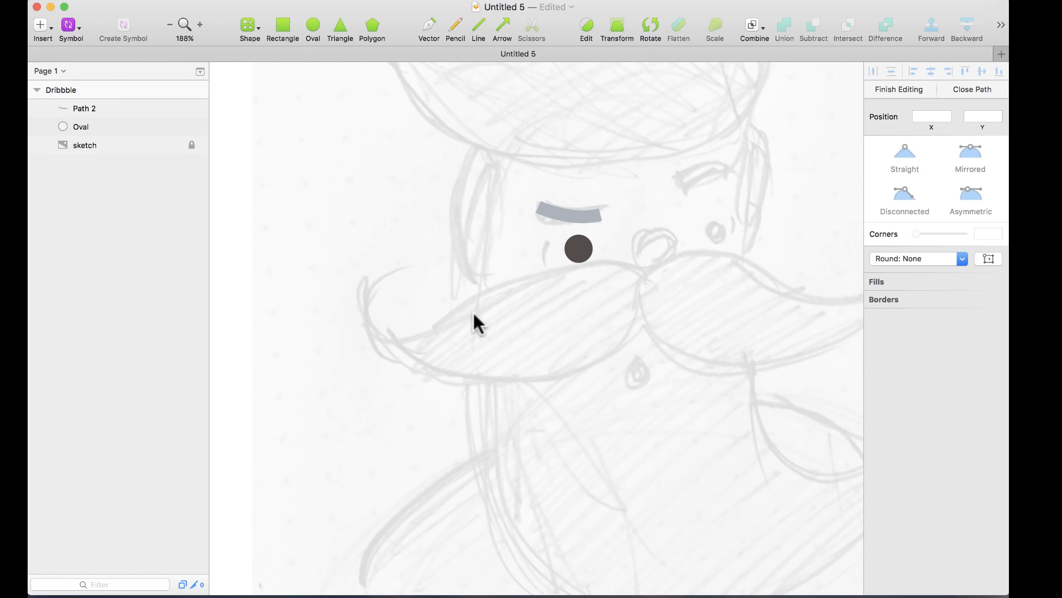
left_click(483, 294)
left_click_drag(486, 129, 574, 133)
left_click(485, 294)
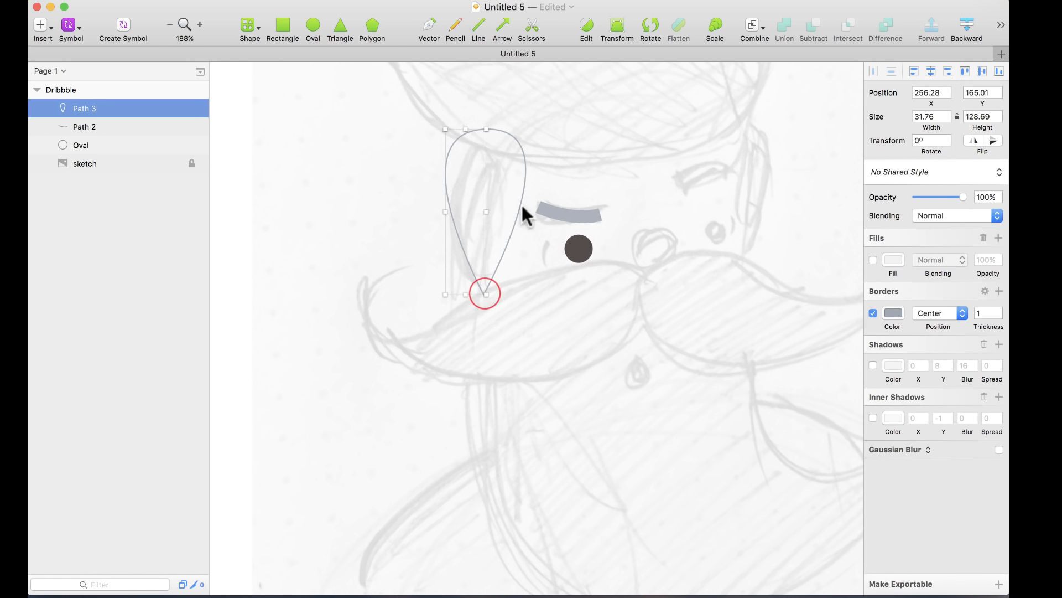
Step: Make the ear path's lower point disconnected and pull out two separate handles to curve both sides
key("Return")
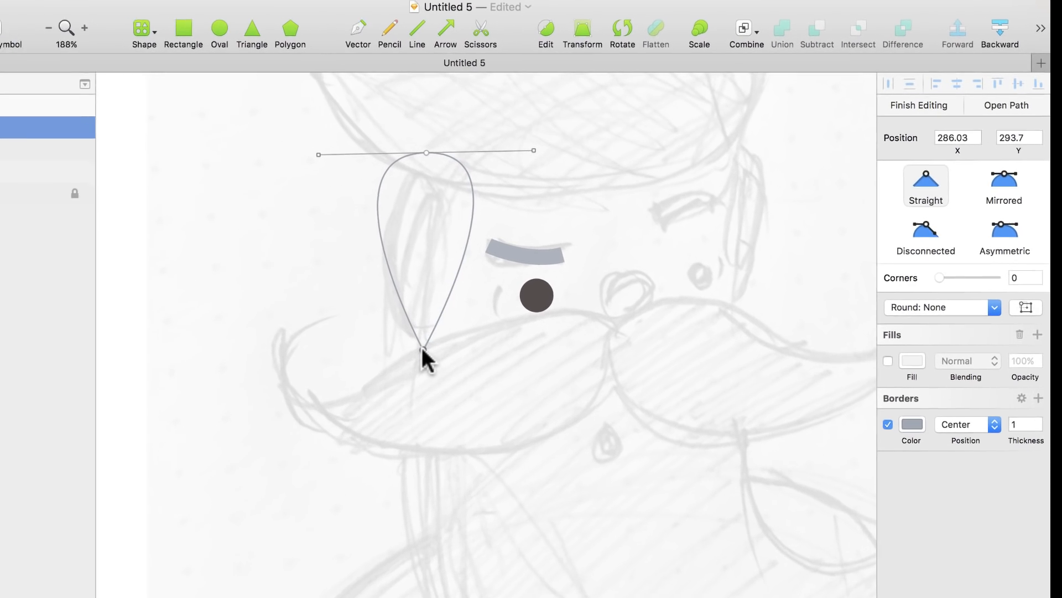
left_click(423, 348)
left_click(934, 194)
left_click(937, 235)
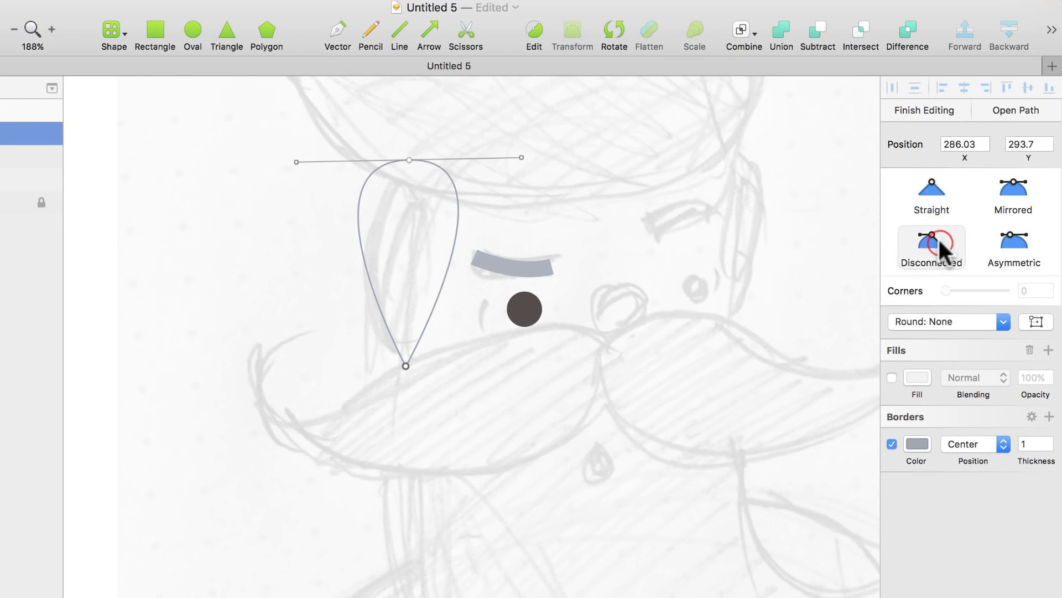
left_click_drag(405, 365, 400, 293)
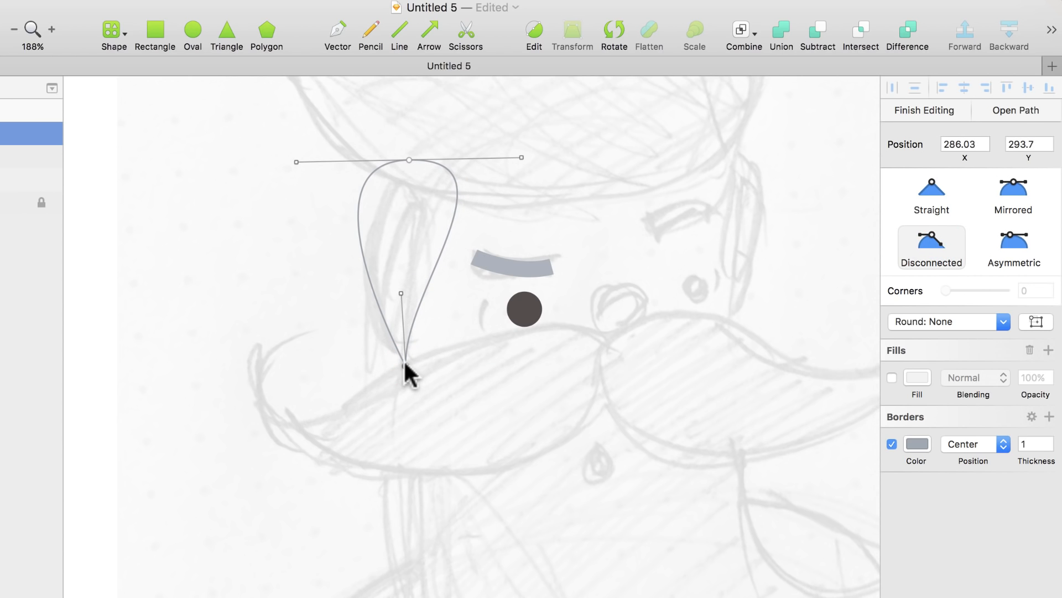
left_click_drag(403, 362, 358, 329)
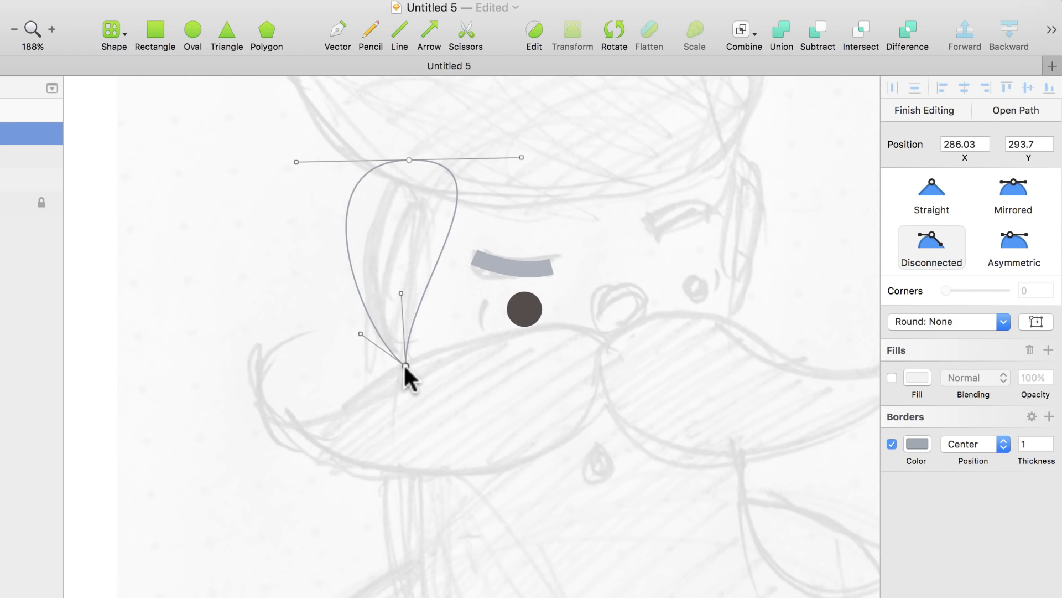
Step: Shift the ear path's upper point to X 293.9, Y 166.9, tilt and shorten its mirrored handles, and refine the lower point's handles
key("2")
left_click_drag(294, 160, 341, 163)
left_click_drag(495, 163, 498, 178)
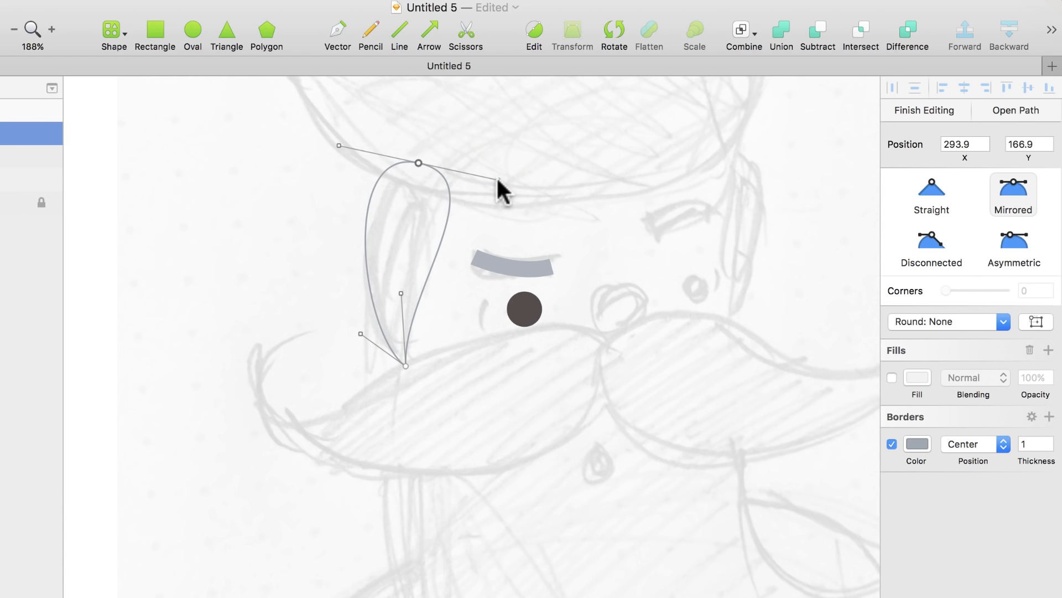
left_click_drag(497, 178, 483, 178)
left_click_drag(401, 293, 392, 285)
left_click_drag(360, 333, 354, 332)
scroll(451, 354, "down", 1)
key("Escape")
key("ctrl+minus")
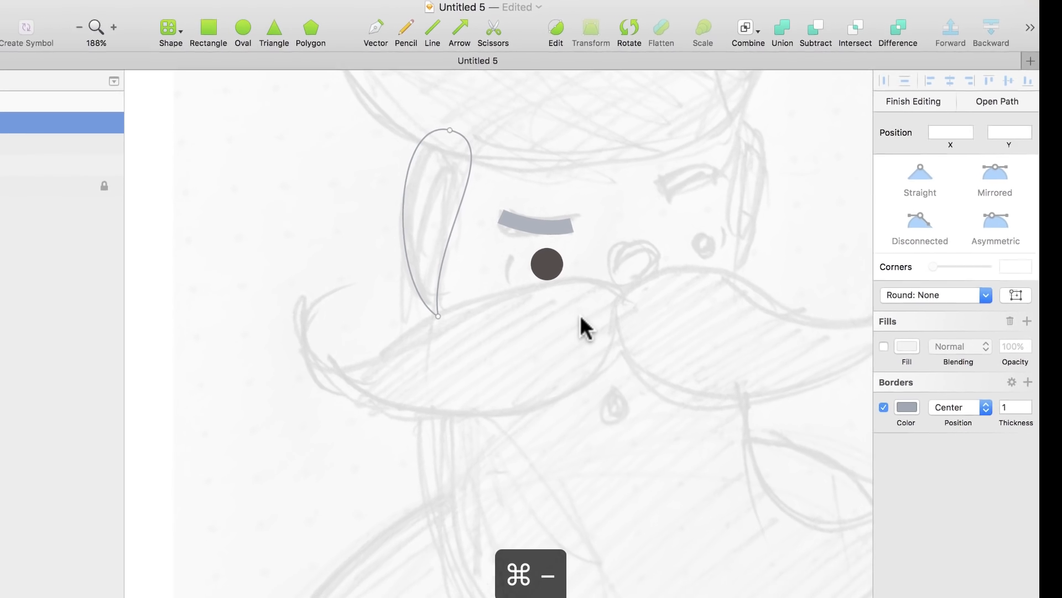
Step: Trace the left-hand half of the moustache with a four-point curved vector path starting at its outer tip
left_click_drag(289, 166, 695, 436)
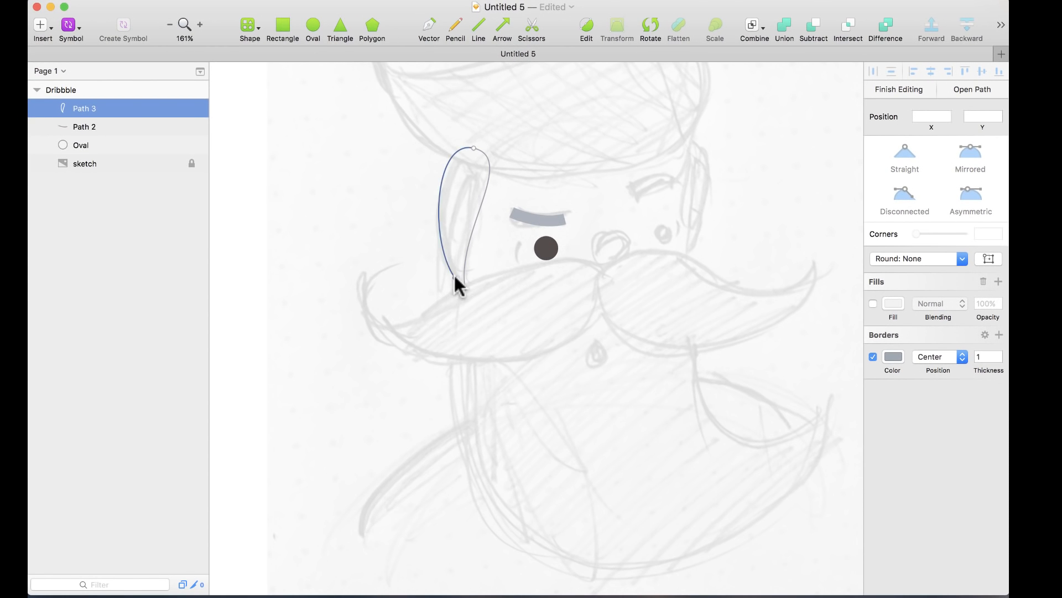
left_click(381, 263)
key("v")
left_click(373, 262)
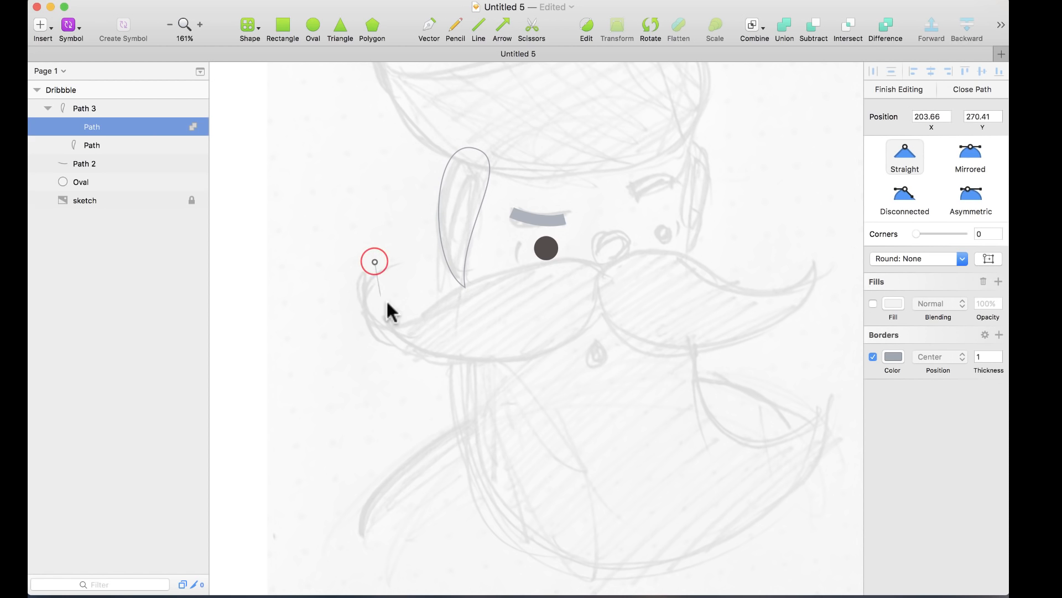
left_click_drag(402, 322, 465, 321)
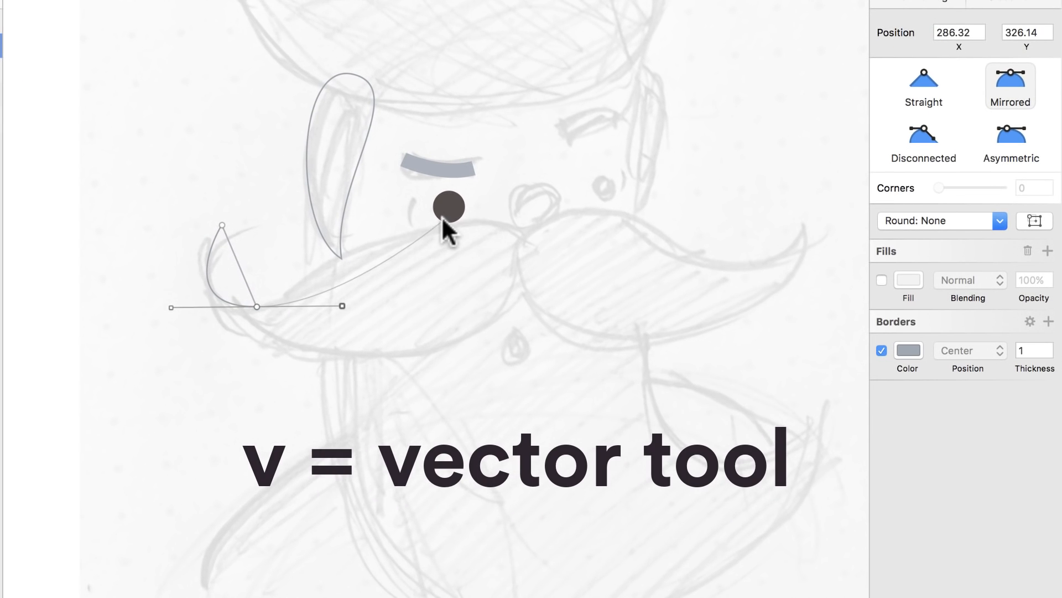
left_click_drag(439, 223, 514, 222)
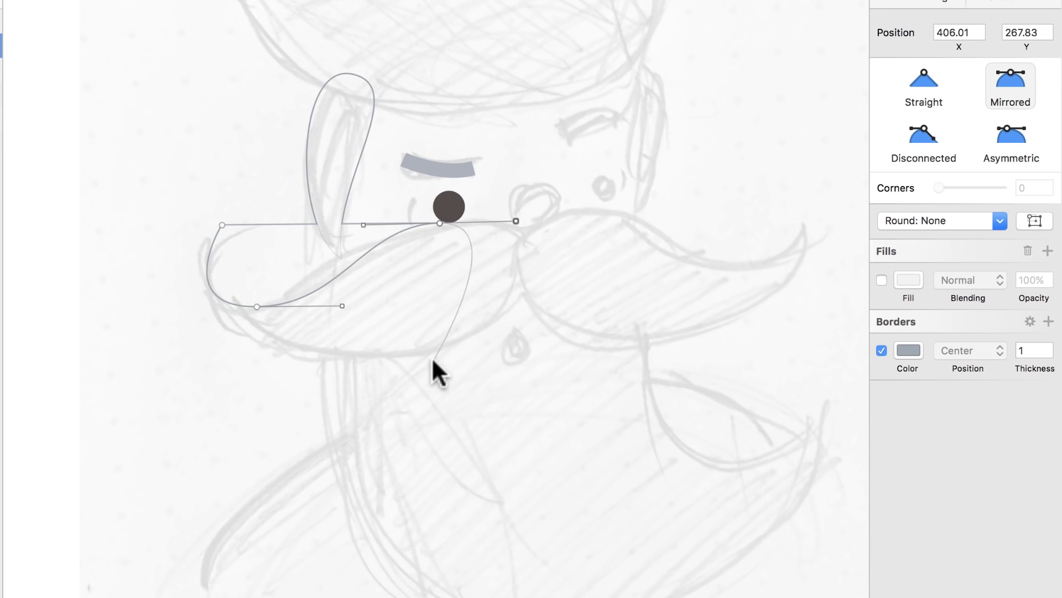
left_click_drag(440, 347, 332, 358)
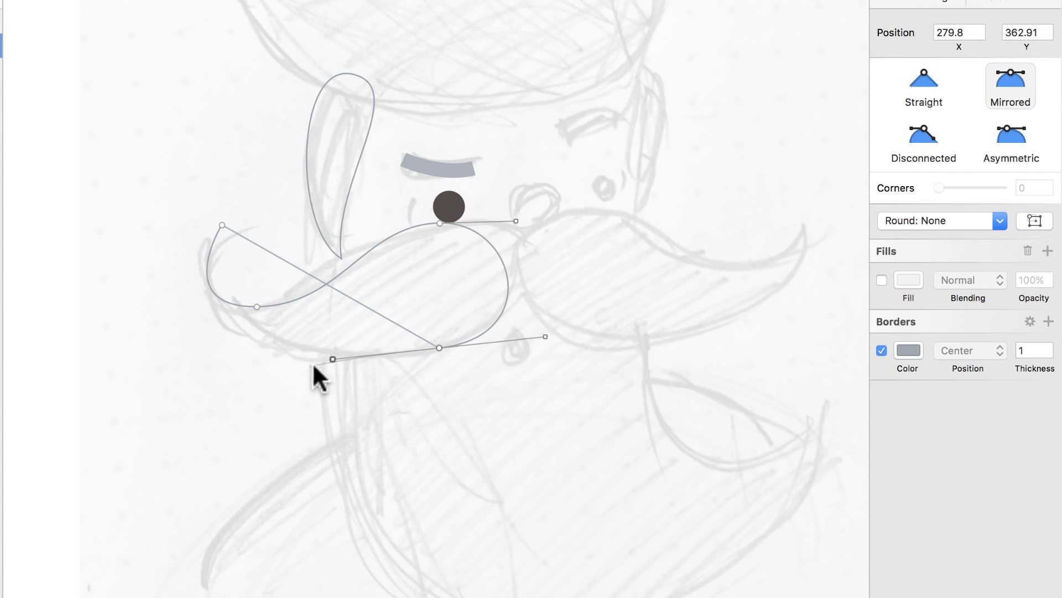
Step: Close the moustache path, move its tip to X 198.6, Y 278.83, make that point disconnected and bend its handles inward along the sketch
key("super+z")
left_click_drag(221, 225, 206, 277)
key("super+z")
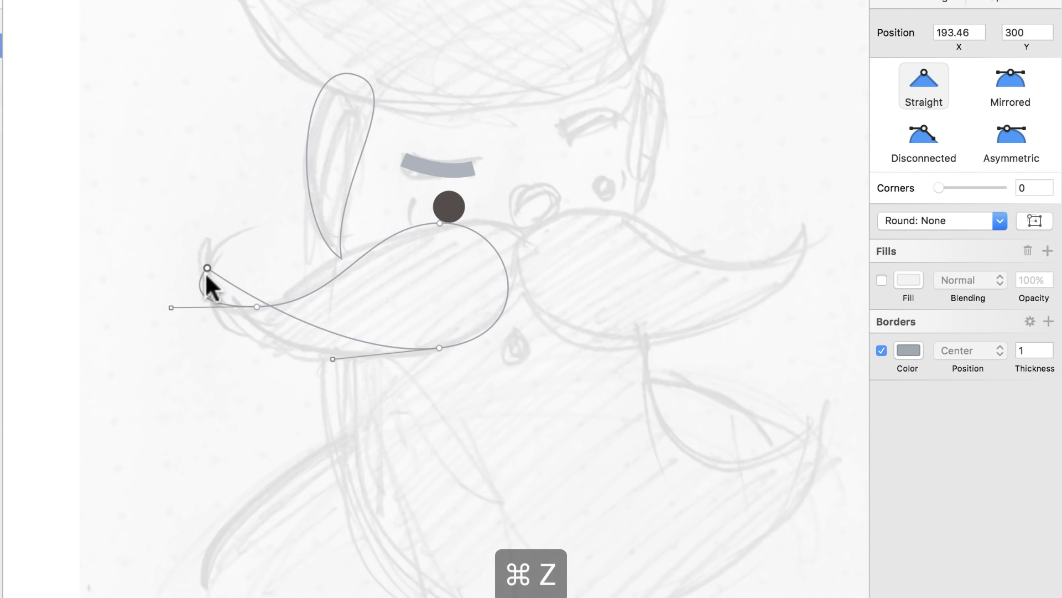
left_click(932, 145)
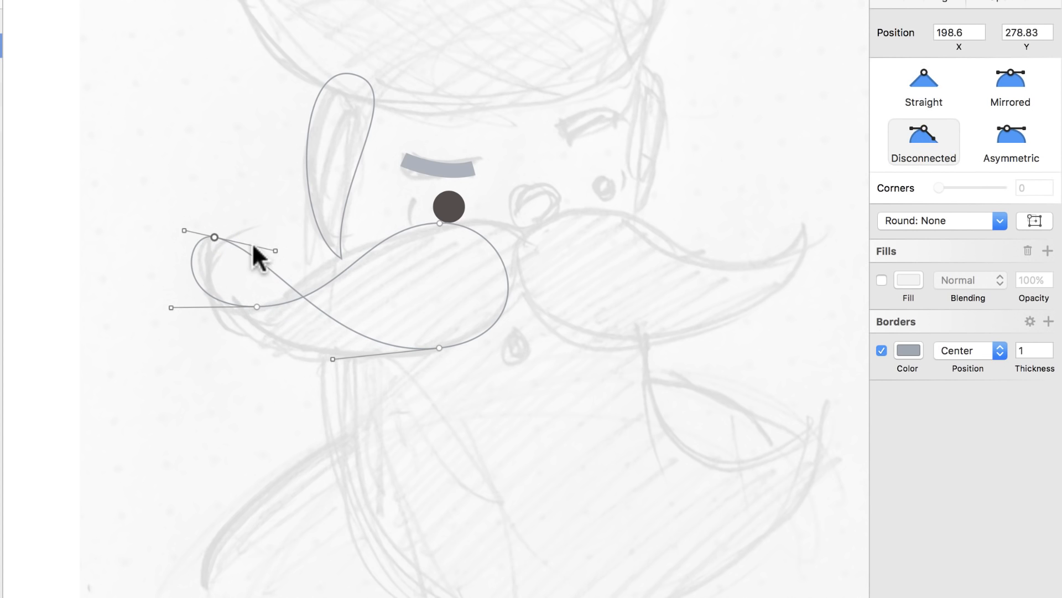
mouse_move(183, 228)
left_mouse_down()
mouse_move(213, 243)
mouse_move(194, 238)
left_mouse_up()
left_click_drag(274, 250, 98, 317)
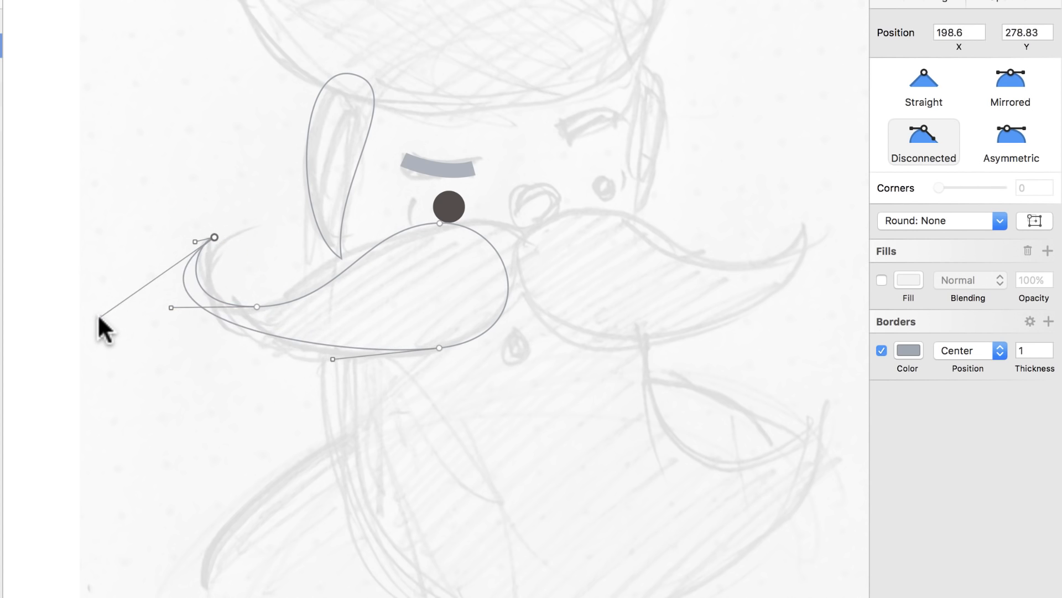
Step: Shorten the inner curl's handles, pull the tip's outer handle downward, and move the moustache's lower point to X 335.32, Y 363.63
left_click(257, 307)
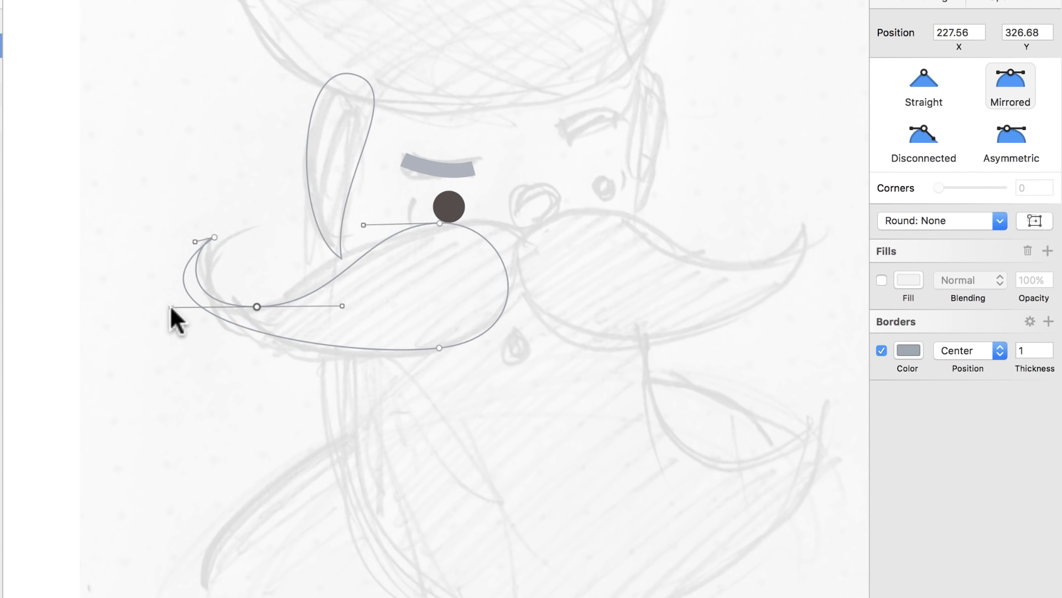
left_click_drag(171, 308, 203, 307)
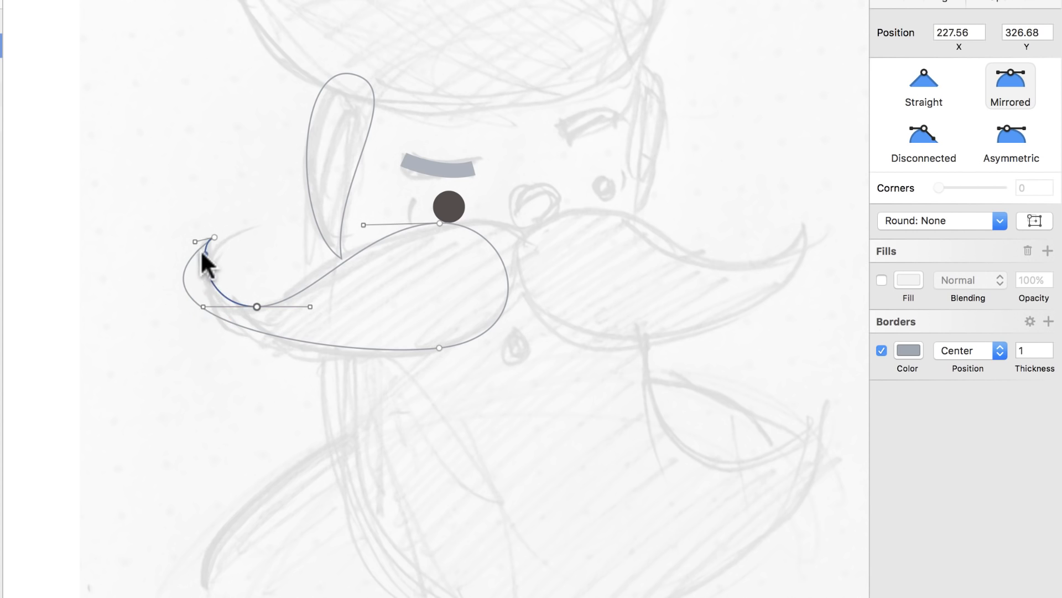
left_click_drag(196, 242, 161, 355)
left_click(440, 352)
left_click_drag(426, 367, 412, 359)
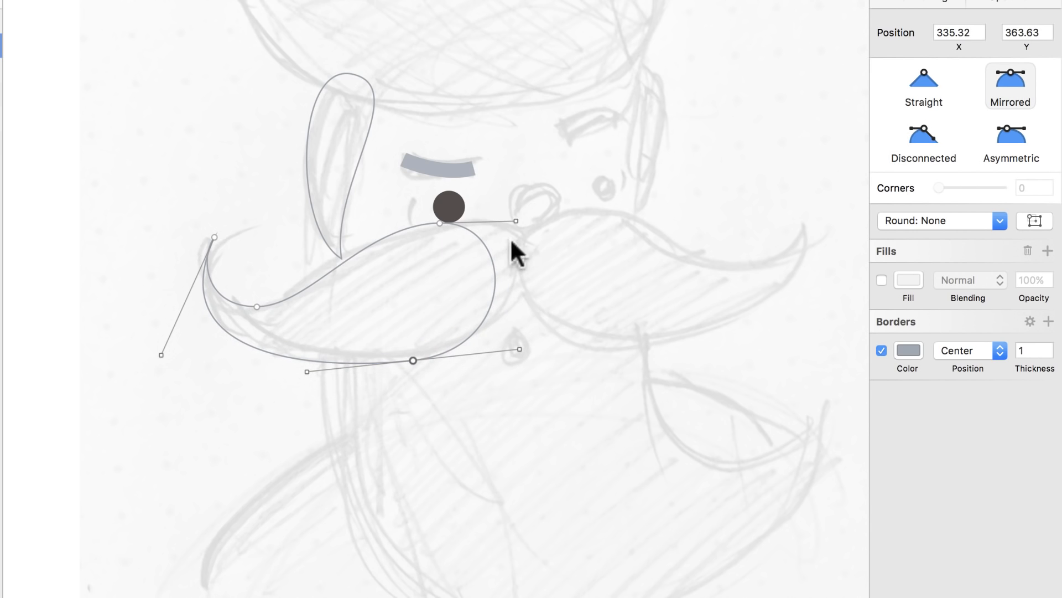
Step: Move the moustache's upper point to X 364.49, Y 269.92, lengthen its mirrored handles, and shift the inner curl point to X 233.56, Y 326.68
left_click(441, 223)
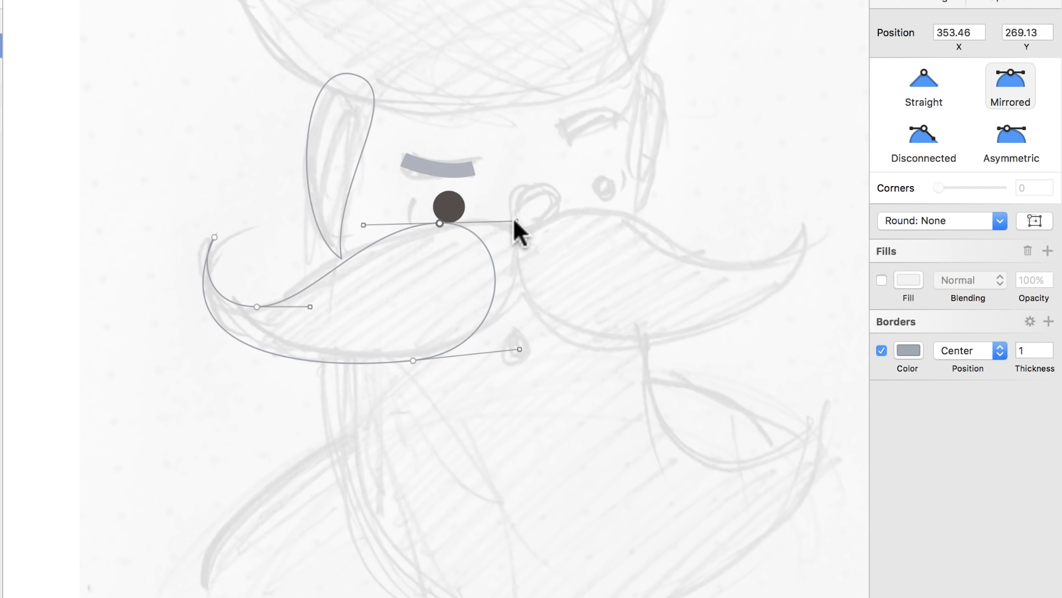
left_click_drag(516, 221, 455, 224)
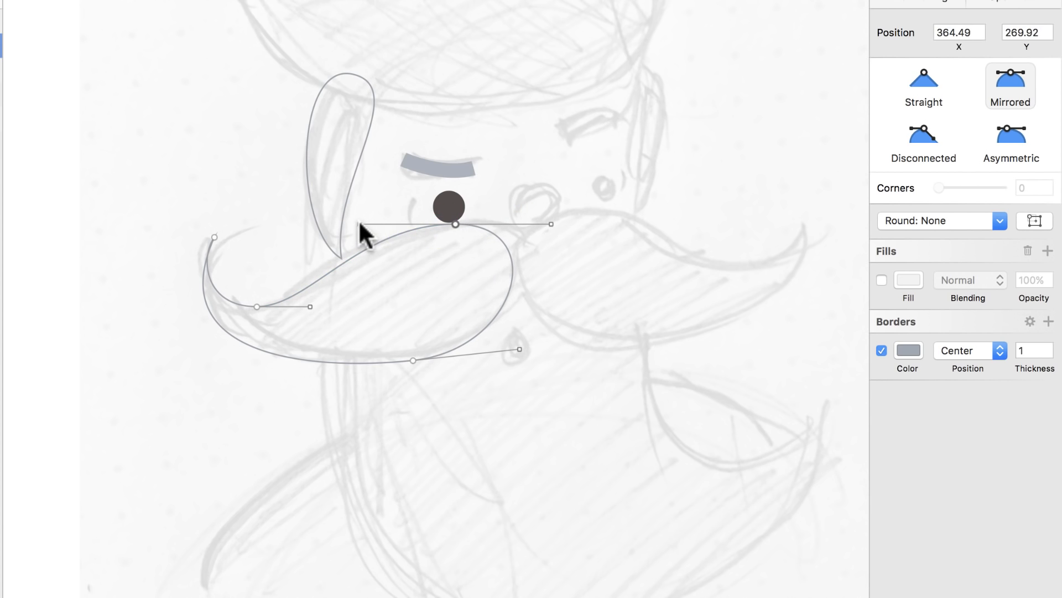
left_click_drag(359, 224, 352, 220)
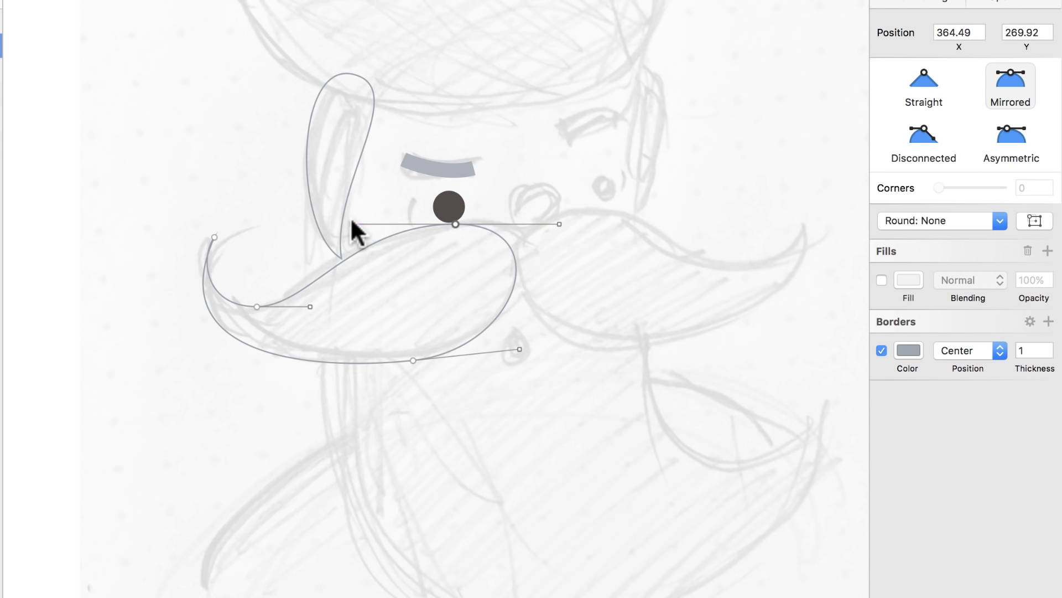
left_click_drag(257, 305, 259, 308)
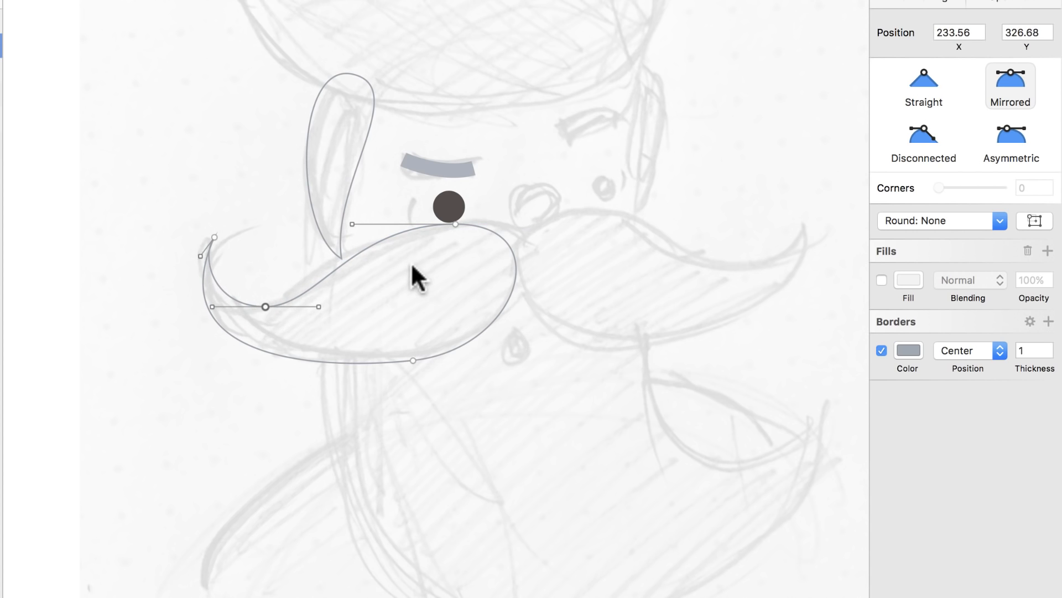
left_click(371, 244)
key("Escape")
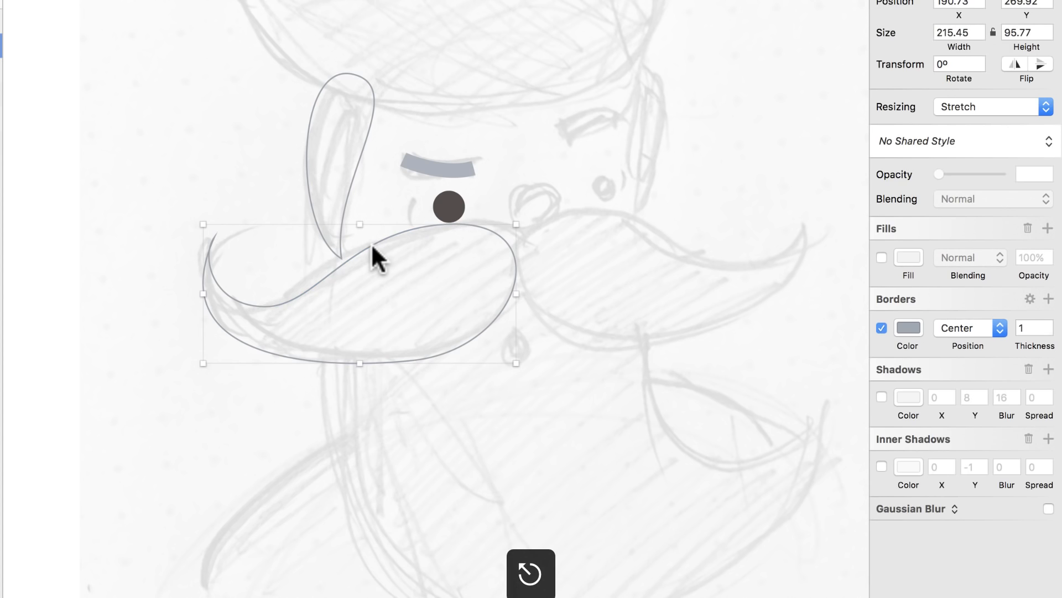
key("cmd+minus")
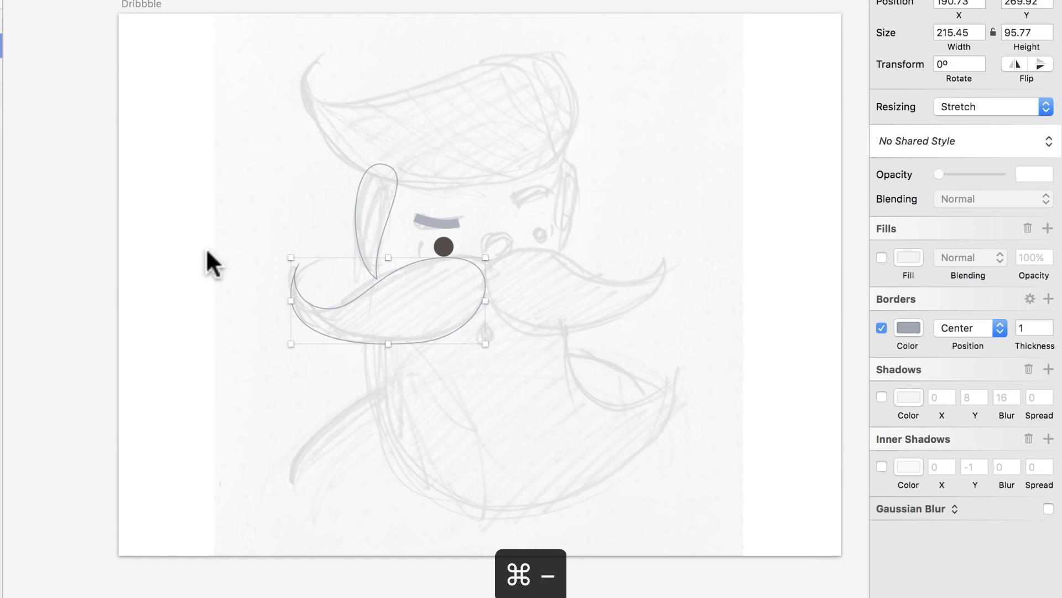
left_click(202, 238)
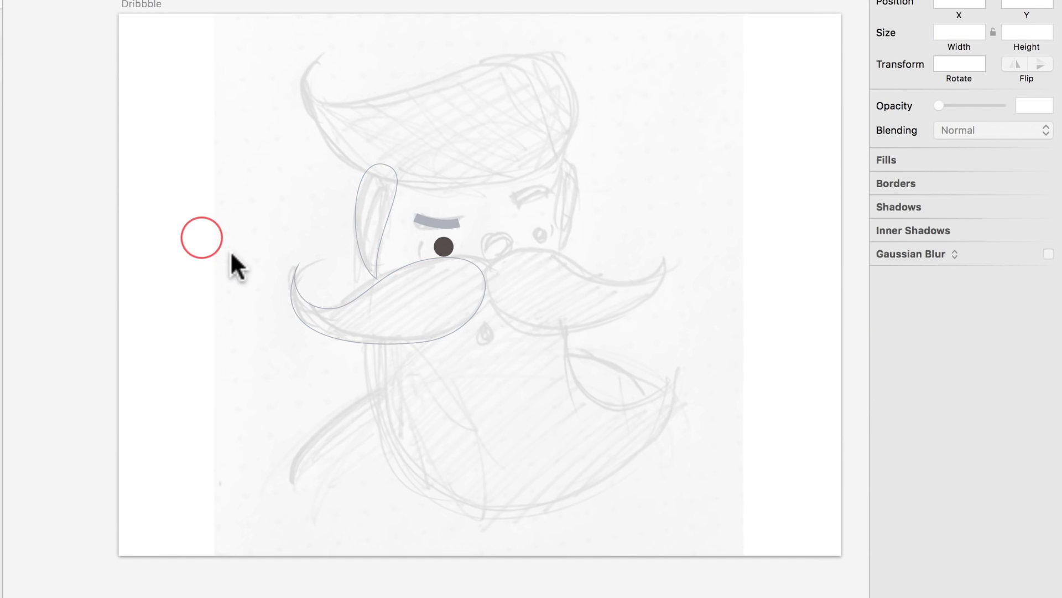
Step: Trace the beard as a closed five-point vector path, with curved points at its bottom and at the upper middle under the moustache
key("z")
left_click_drag(203, 194, 660, 597)
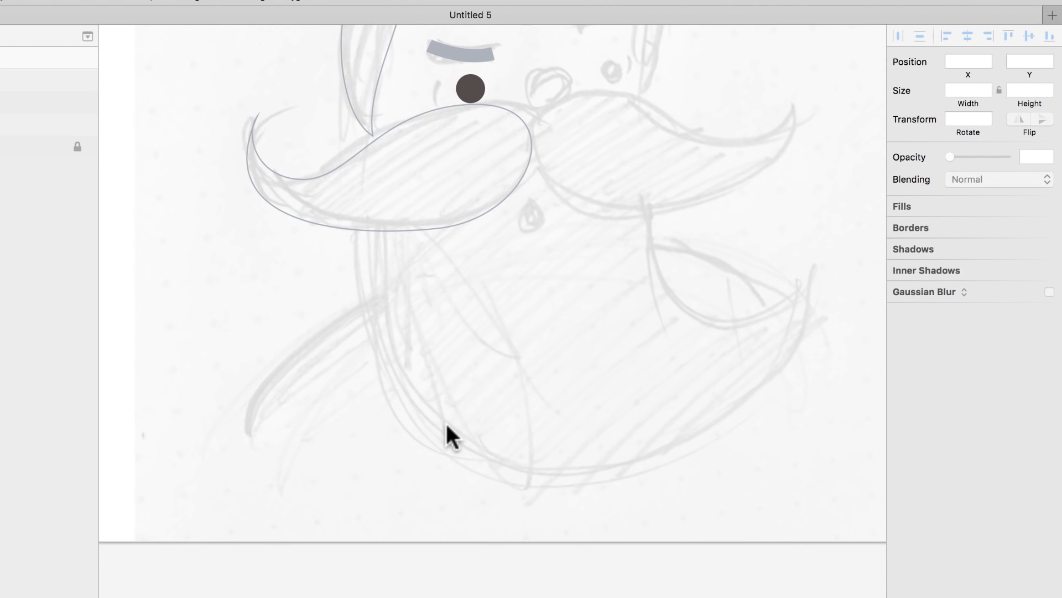
key("v")
left_click(364, 179)
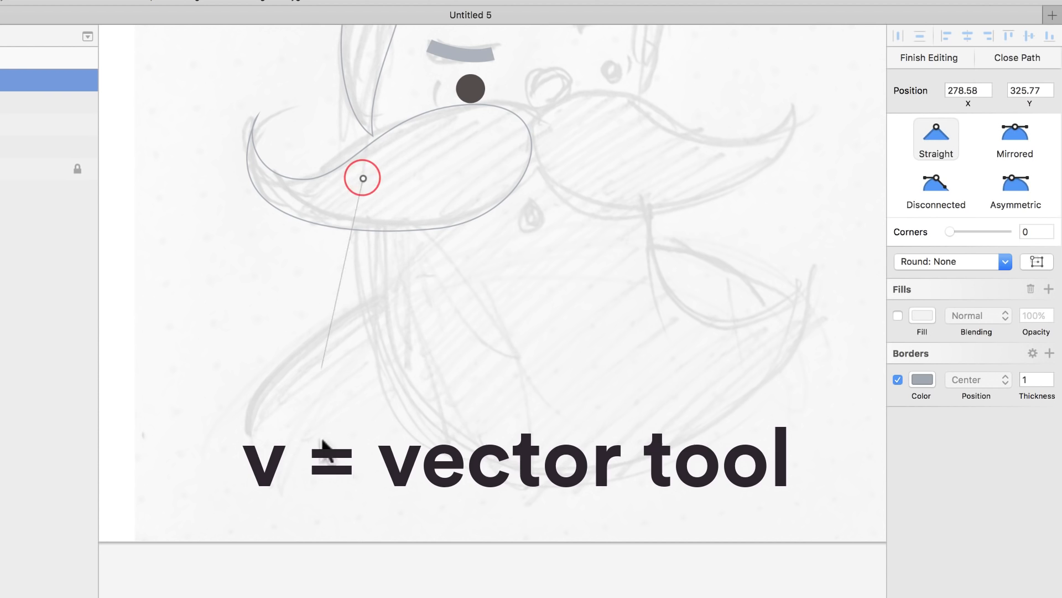
left_click_drag(534, 471, 737, 483)
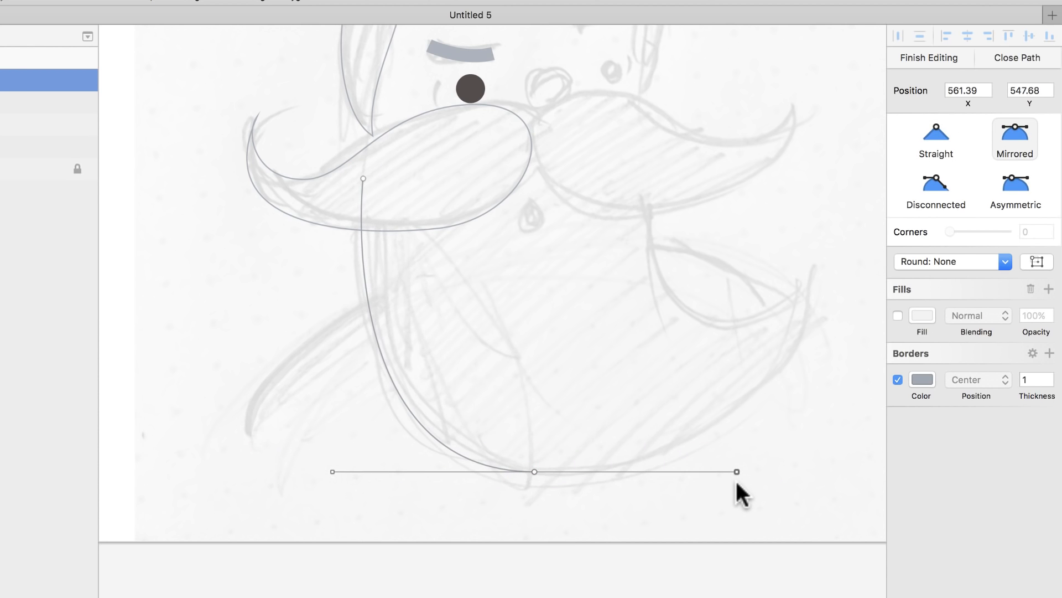
left_click(817, 267)
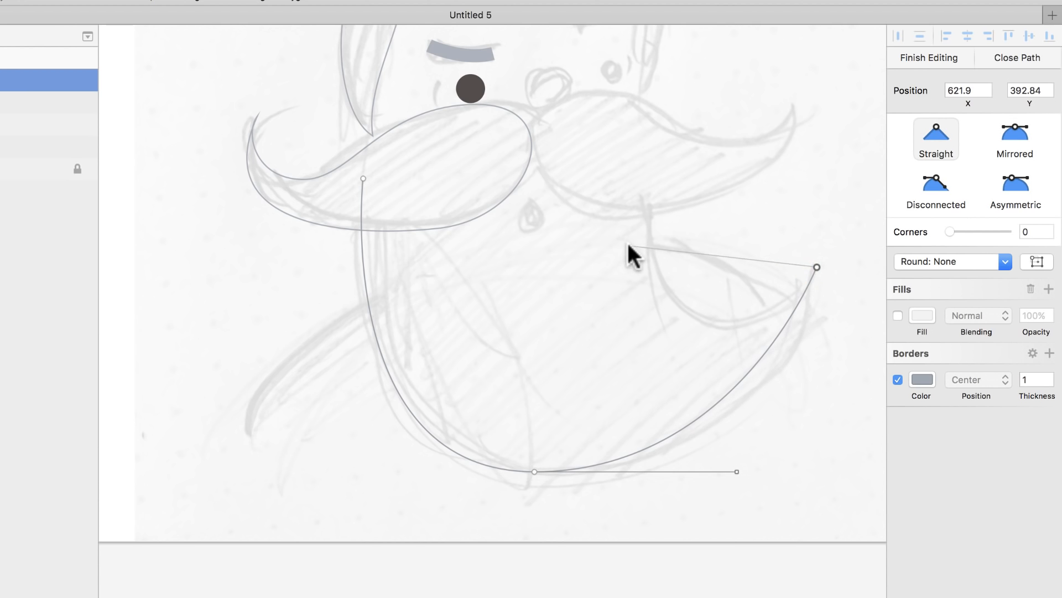
left_click(641, 156)
left_click_drag(532, 138, 453, 140)
left_click(364, 178)
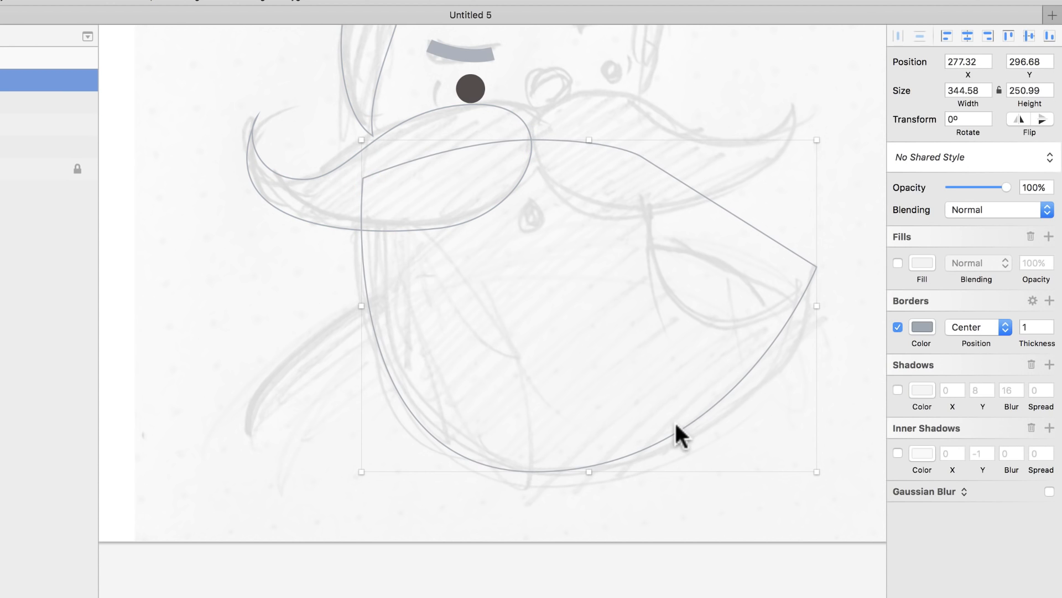
Step: Make the beard's pointed right-hand tip a disconnected point and bend its upper handle inward to hollow the upper edge
double_click(813, 272)
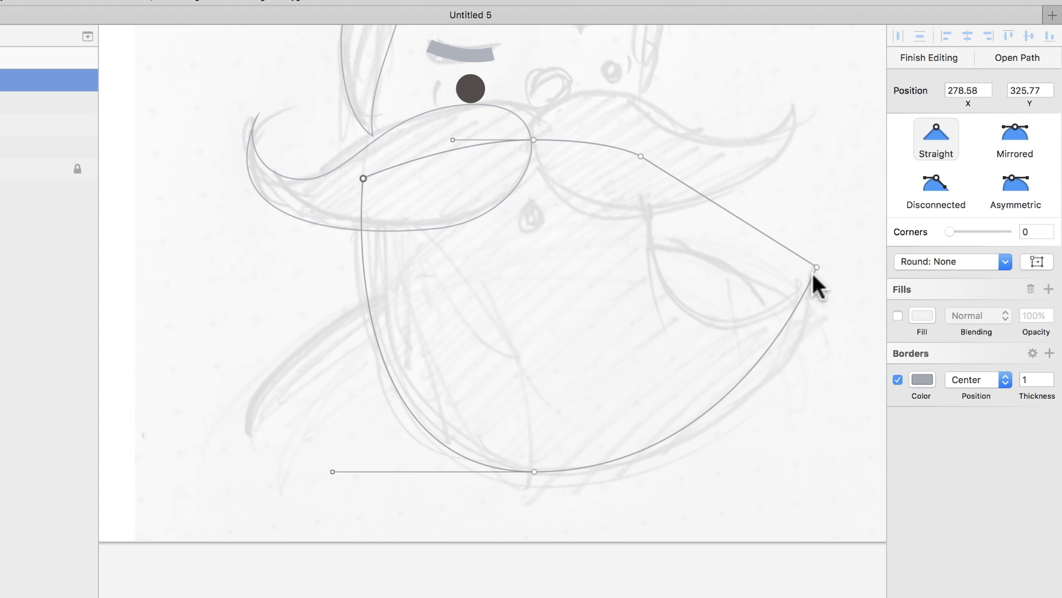
left_click(816, 267)
left_click(935, 183)
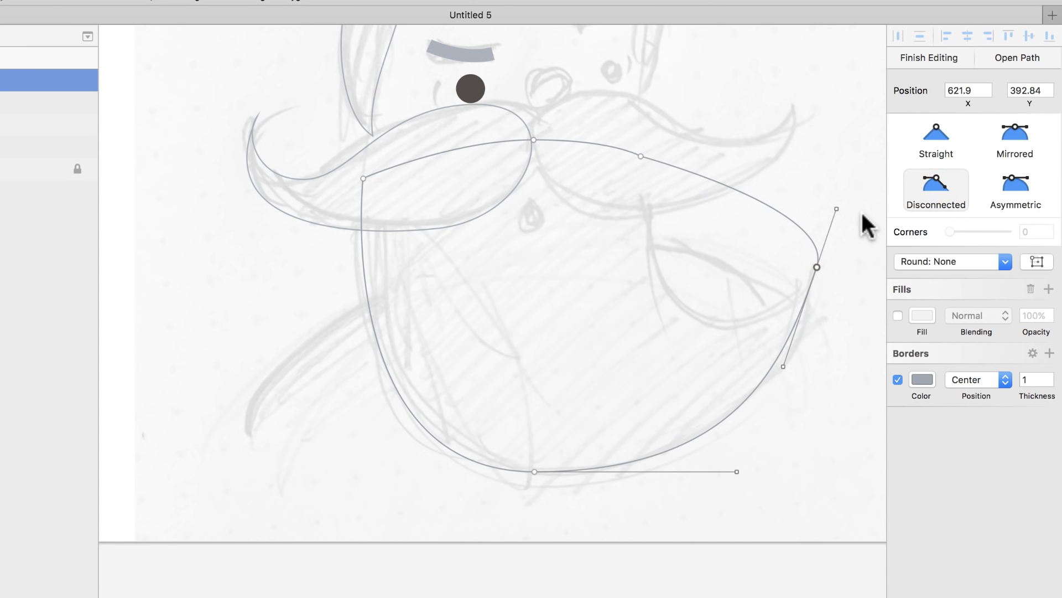
left_click_drag(835, 209, 656, 397)
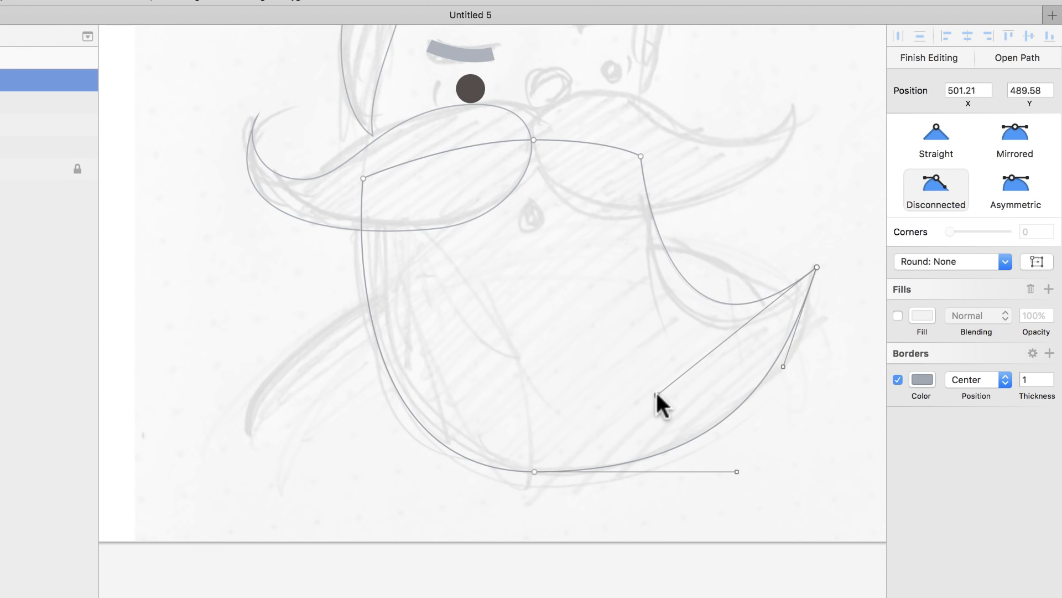
Step: Make the beard's upper right-hand corner disconnected, direct its lower handle downward, and shorten the tip's inner handle
left_click(641, 156)
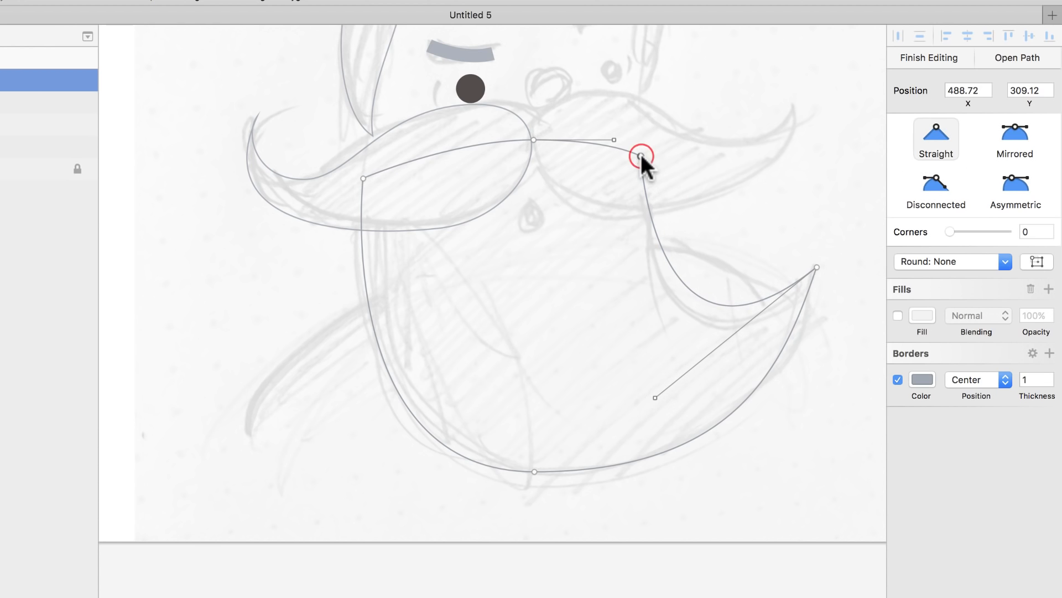
left_click(933, 184)
left_click_drag(737, 199, 636, 226)
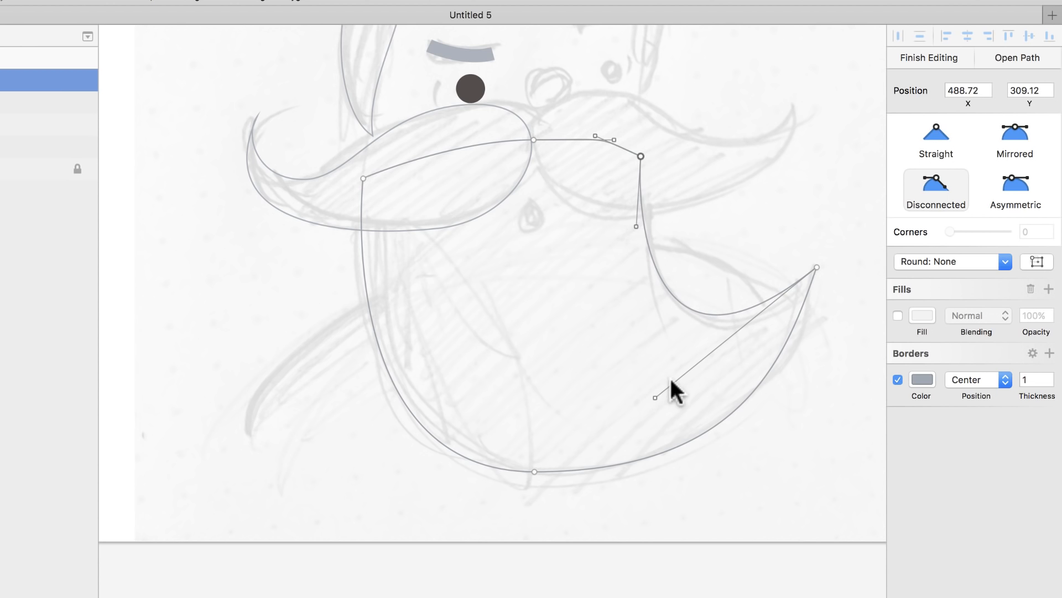
left_click_drag(655, 396, 679, 381)
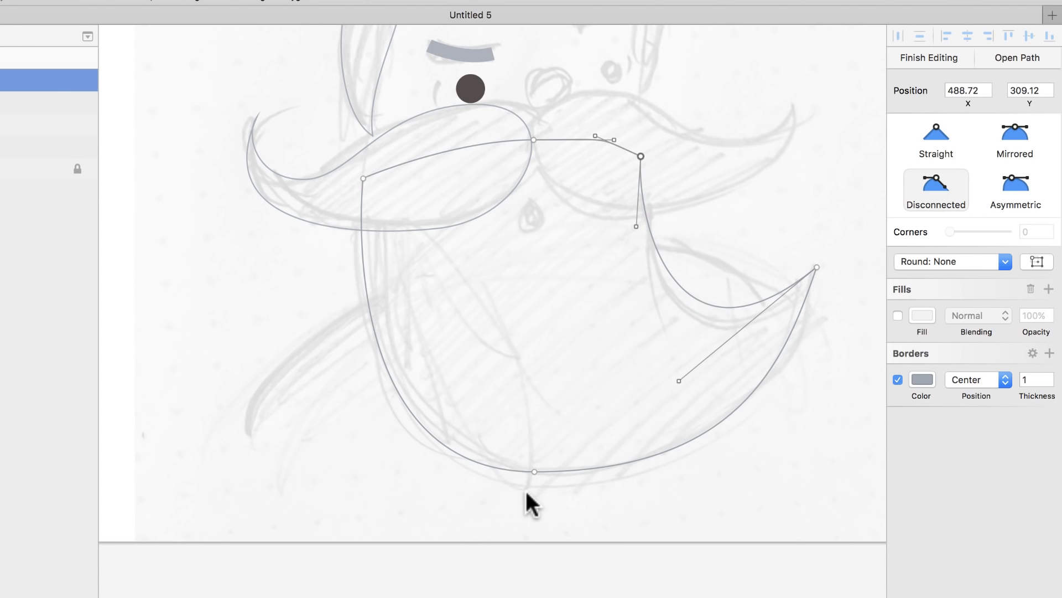
Step: Move the beard's bottom point to X 407.43, Y 560.91 and its tip to X 627.9, Y 398.84, then raise the tip's inner handle slightly
double_click(534, 472)
left_click_drag(534, 472, 533, 489)
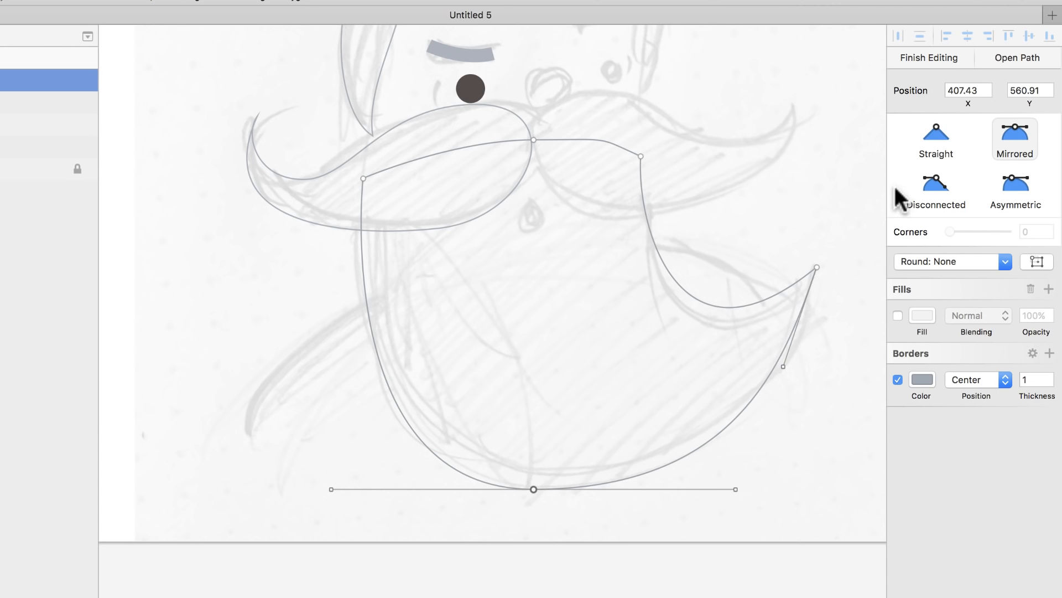
left_click_drag(817, 266, 818, 268)
key("Right")
key("Down")
key("Down")
key("Down")
key("Down")
key("Down")
key("Down")
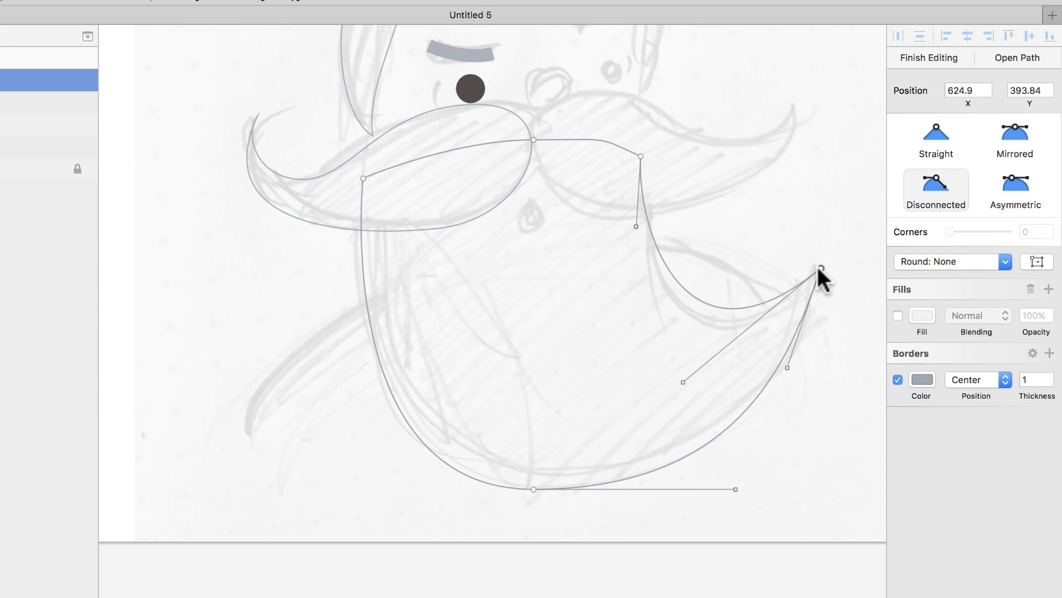
key("Right")
key("Right")
key("Right")
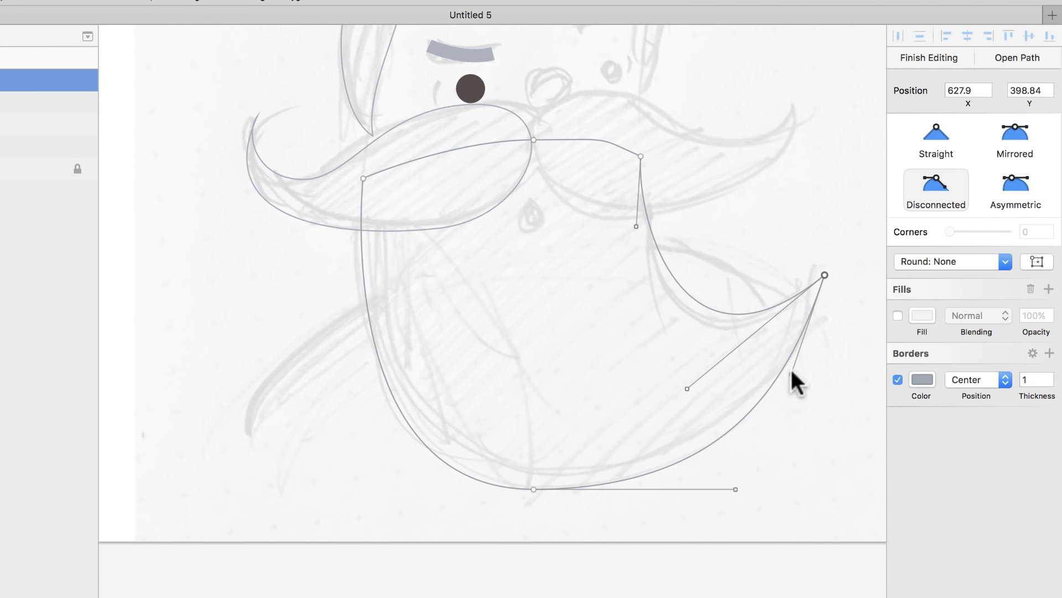
left_click_drag(687, 388, 689, 377)
key("super+minus")
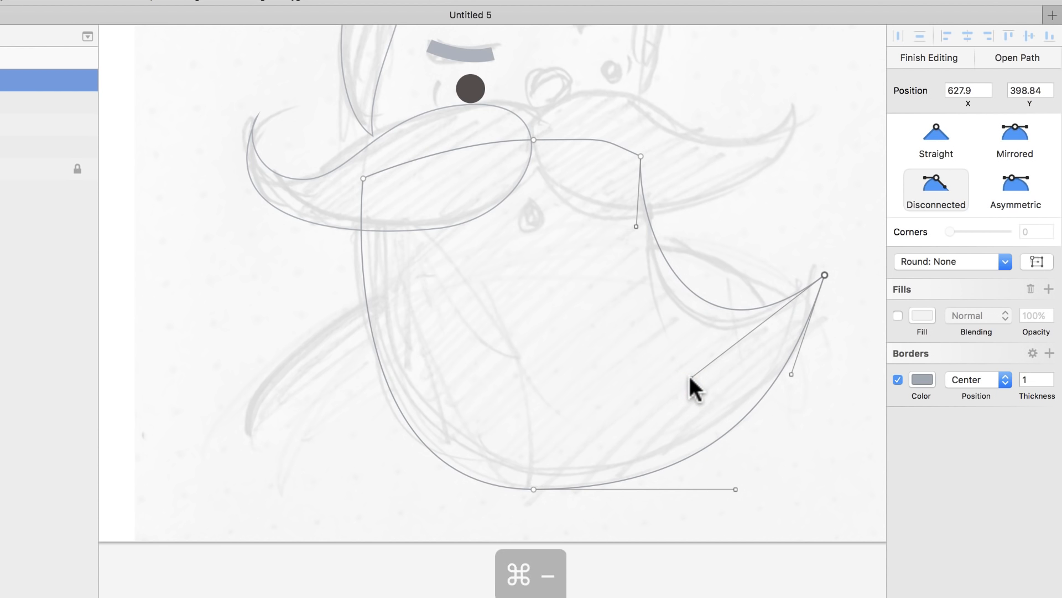
Step: Trace the hair as a closed four-point curved vector path starting at the tip of the front curl
left_click_drag(391, 119, 596, 390)
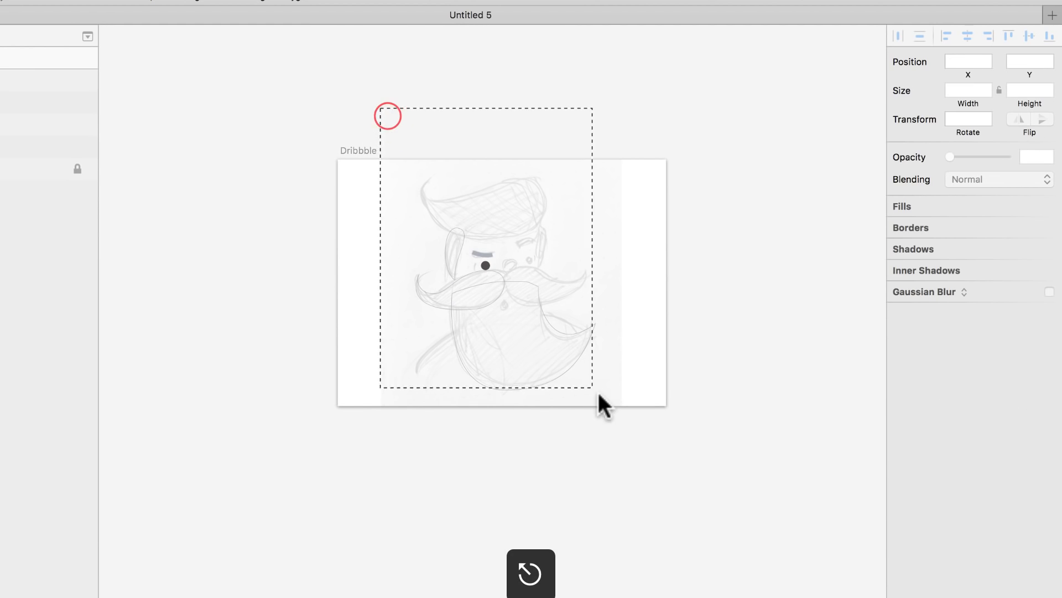
left_click_drag(273, 88, 679, 451)
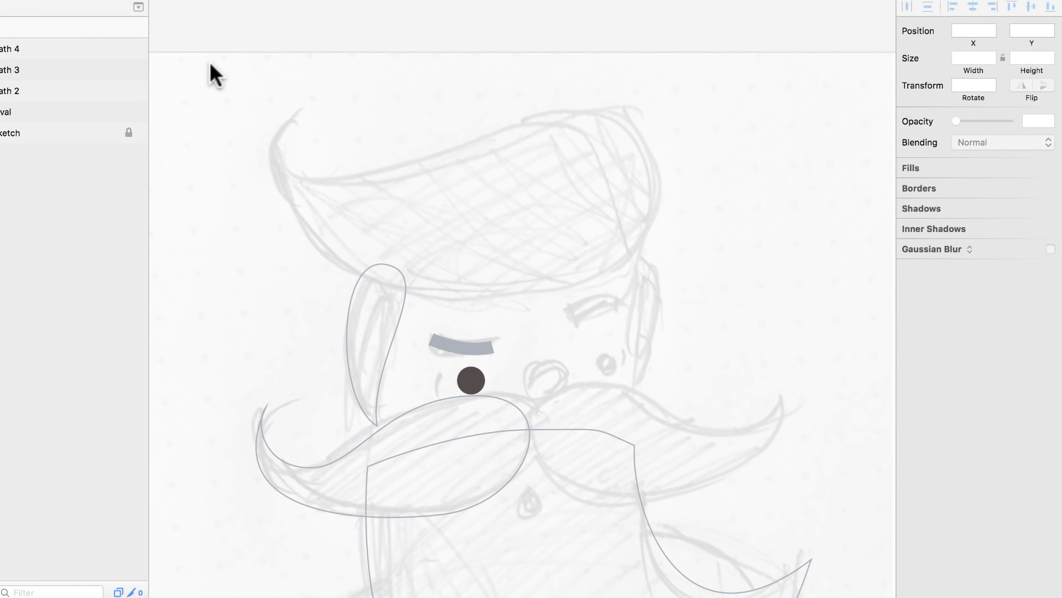
left_click(294, 110)
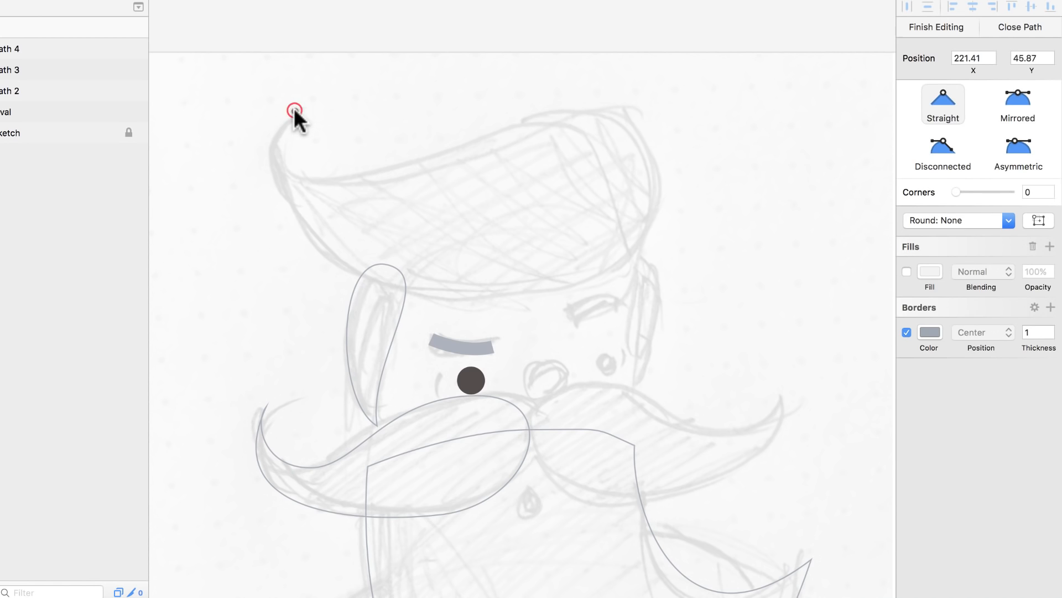
left_click_drag(305, 178, 362, 182)
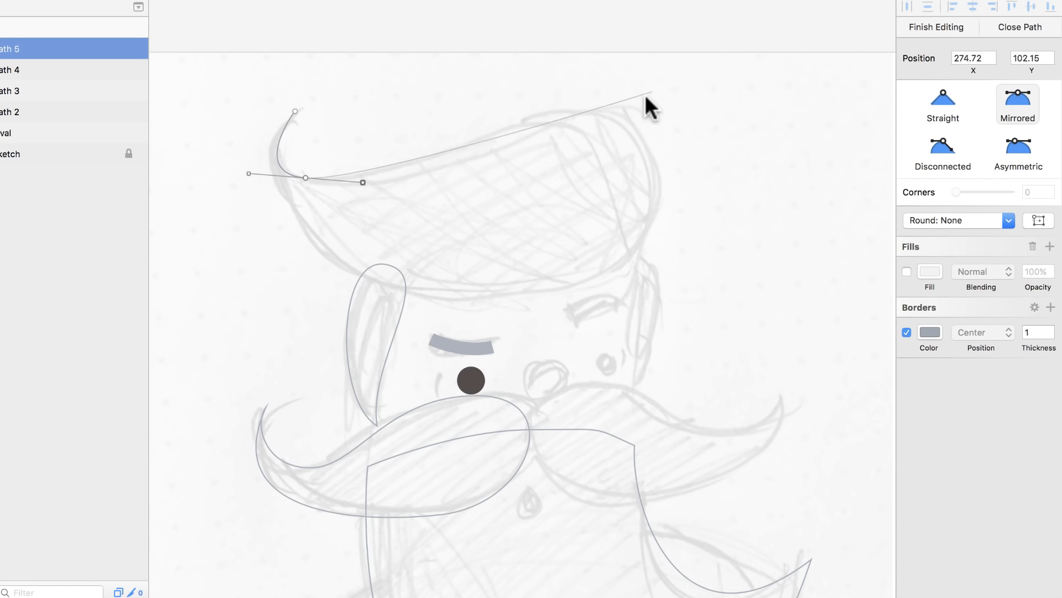
left_click_drag(588, 106, 642, 111)
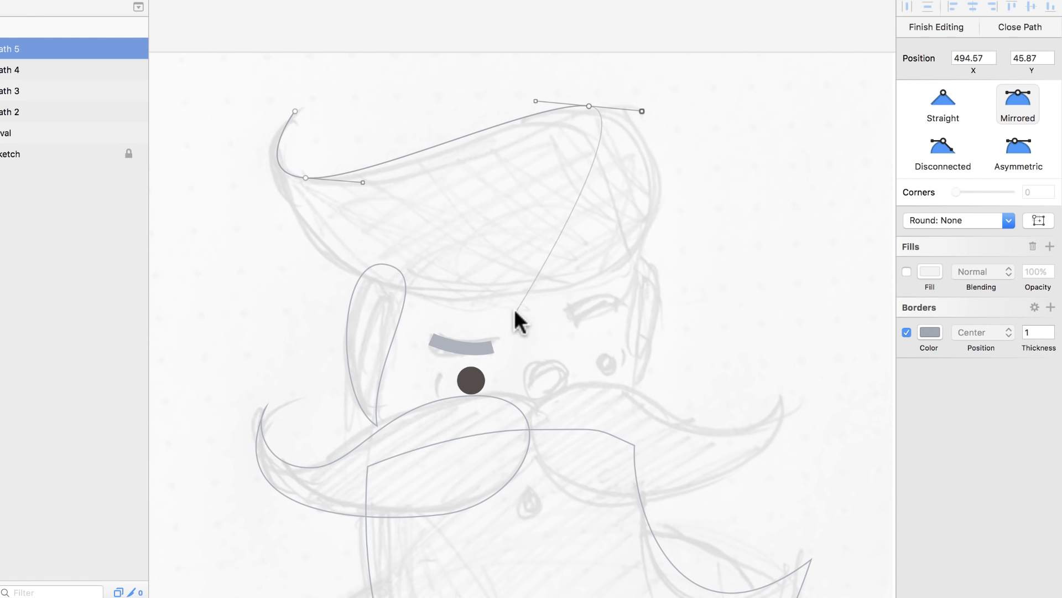
left_click_drag(623, 264, 547, 302)
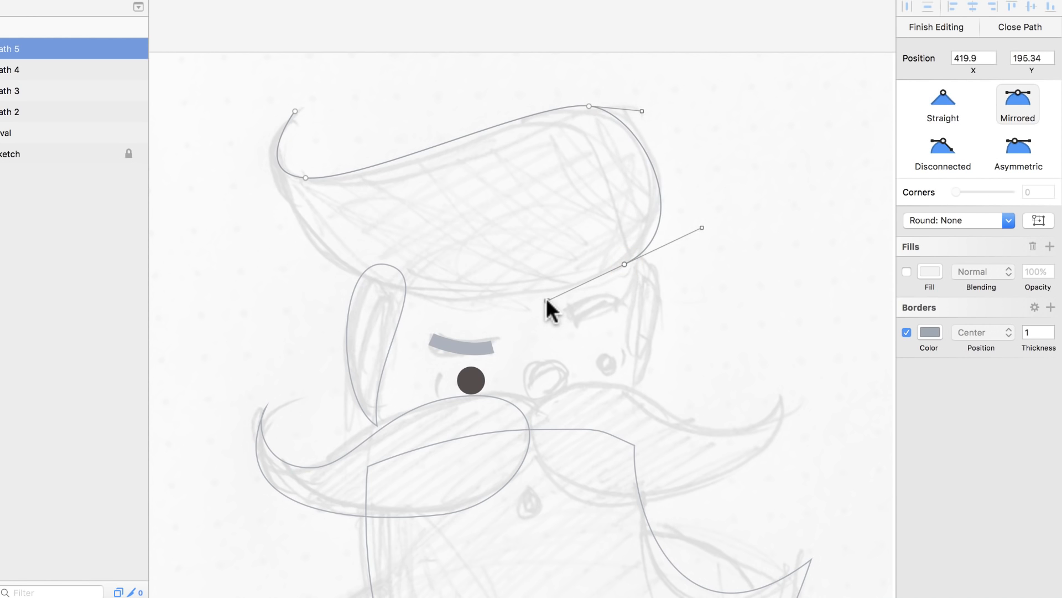
left_click(296, 110)
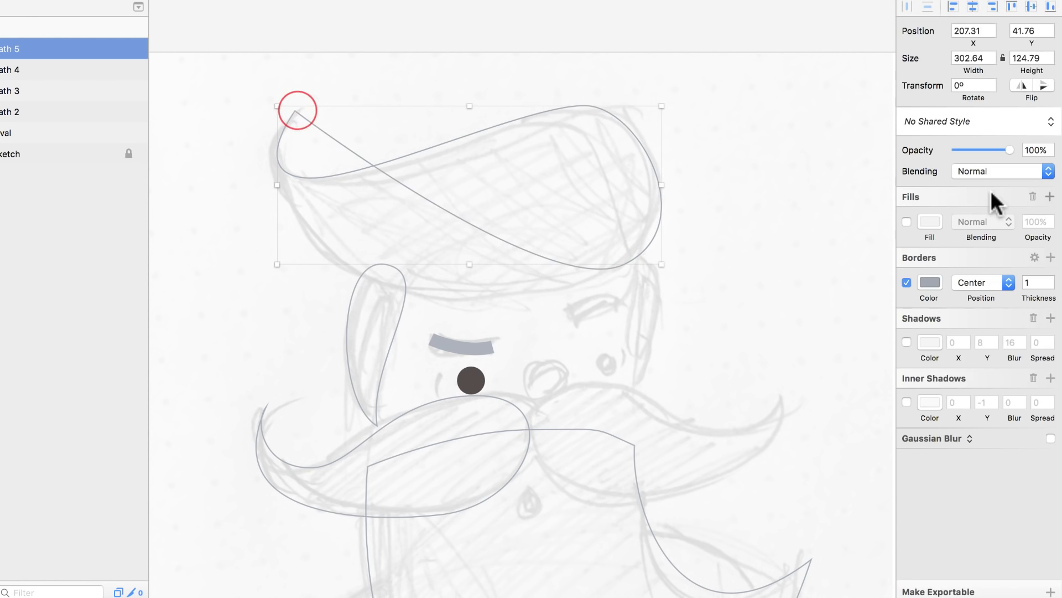
Step: Make the hair curl's tip a disconnected point and bend both its handles downward along the sketched outline
double_click(586, 159)
left_click(295, 110)
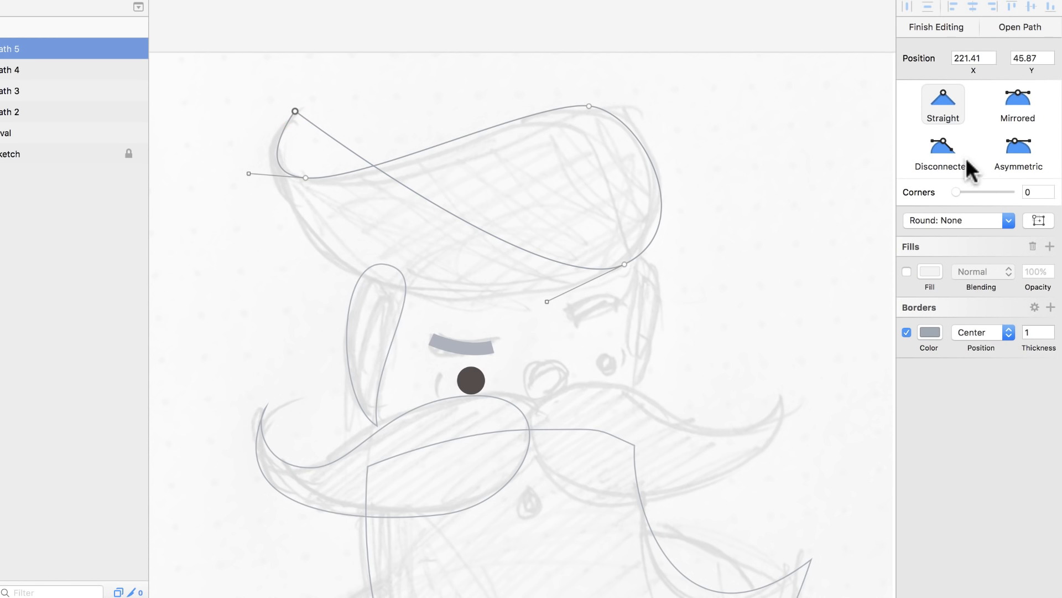
left_click(943, 150)
left_click_drag(416, 143, 183, 288)
left_click_drag(256, 100, 295, 136)
Step: Shift the point beside the hair curl away from the tip, lengthen its mirrored handles, and fine-tune the tip's inner handle
left_click_drag(303, 175, 273, 172)
left_click(280, 172)
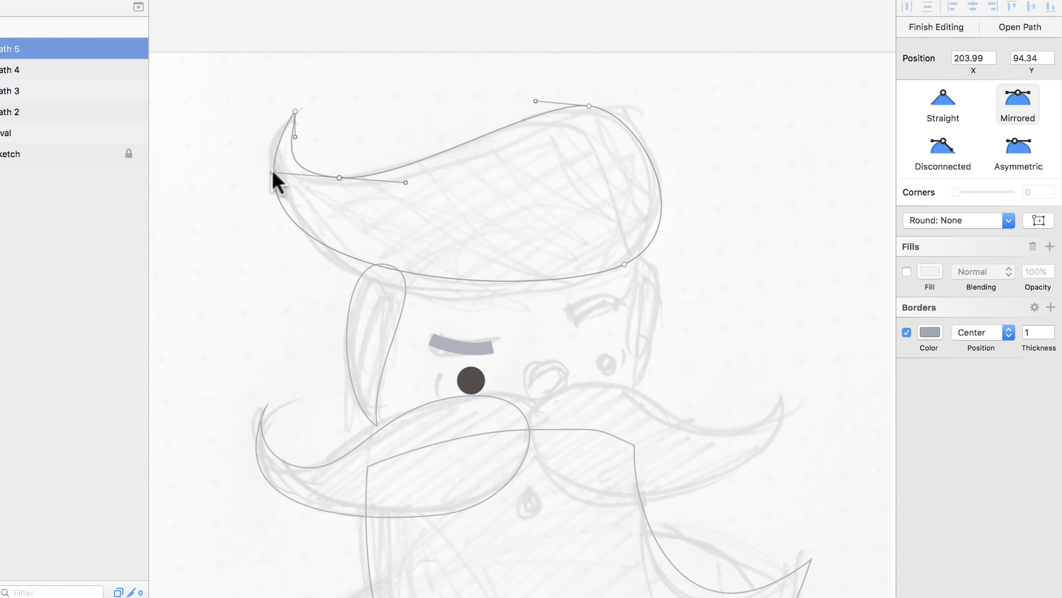
left_click_drag(295, 136, 287, 136)
key("Escape")
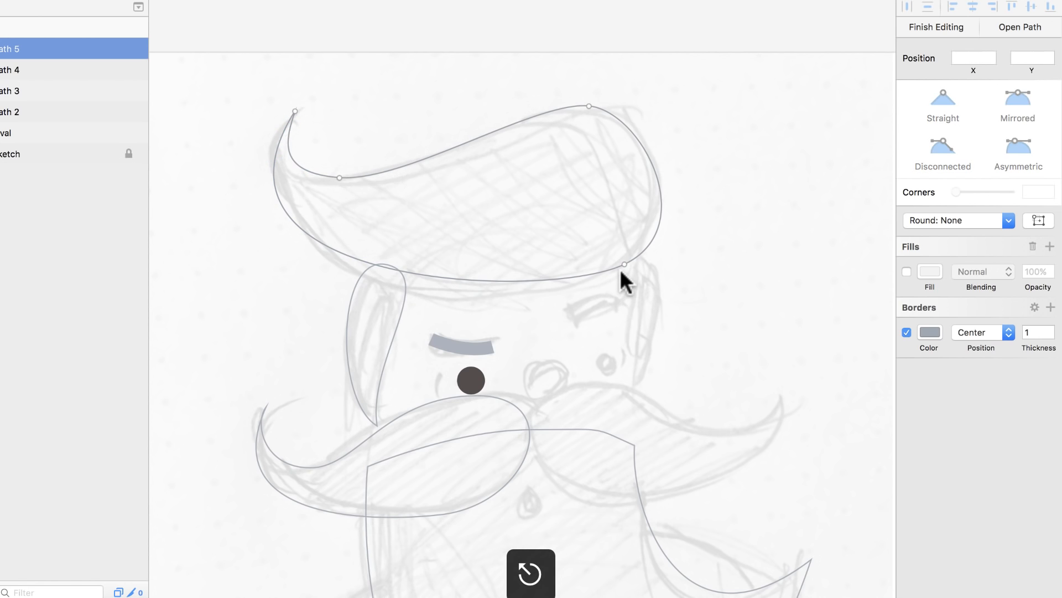
Step: Move the hair's lower right-hand point to X 448.66, Y 174.45, lengthen its handles, and extend the top point's handle outward and upward
left_click(624, 264)
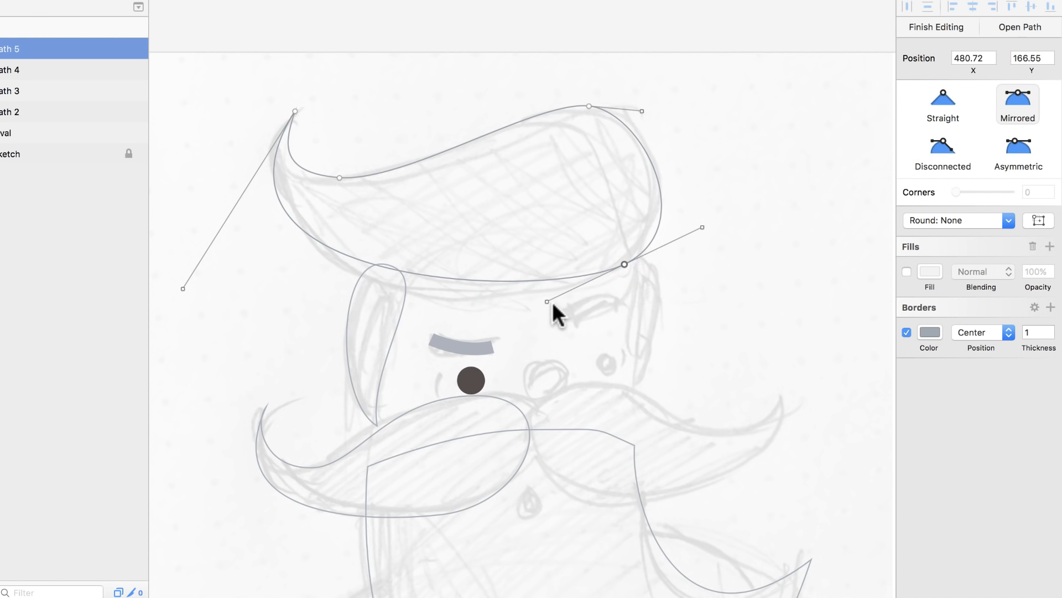
left_click_drag(543, 303, 514, 310)
left_click_drag(624, 266, 584, 273)
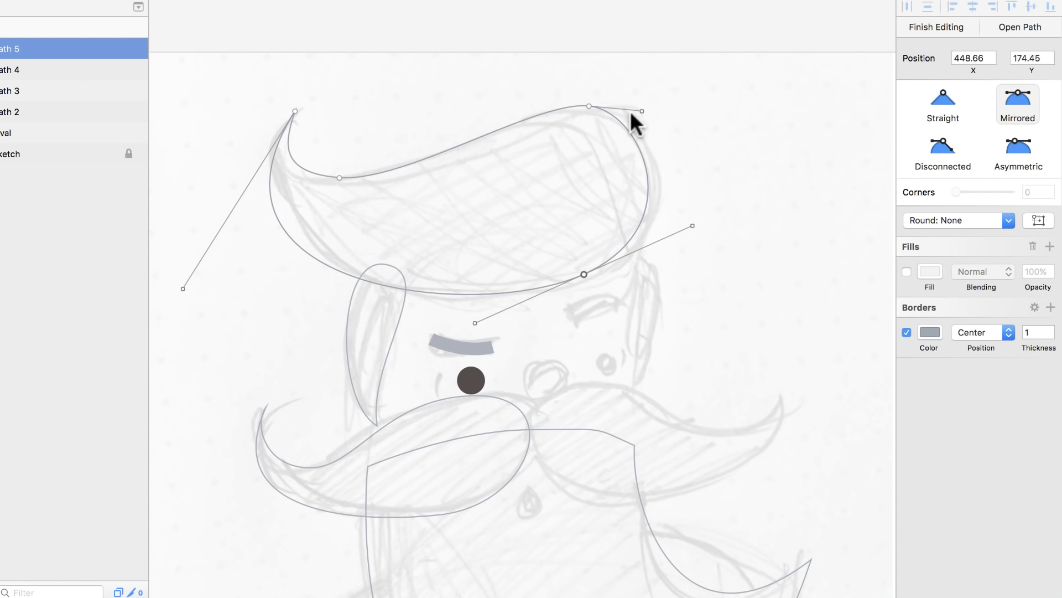
left_click_drag(641, 111, 677, 101)
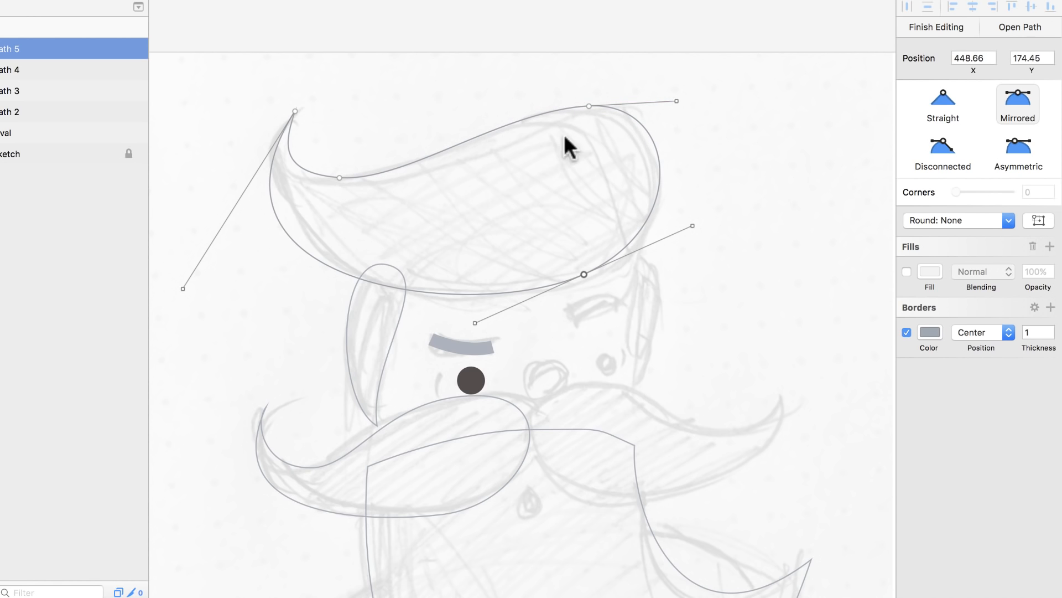
Step: Shorten the long outer handle of the hair curl's tip and finish editing the hair path
left_click_drag(182, 288, 188, 268)
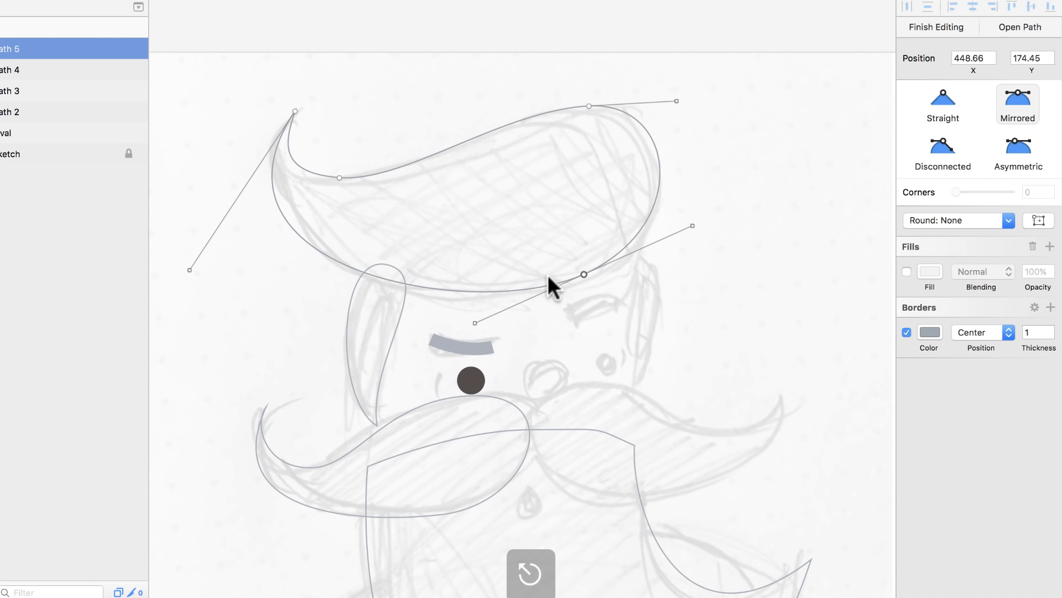
key("Escape")
key("super+minus")
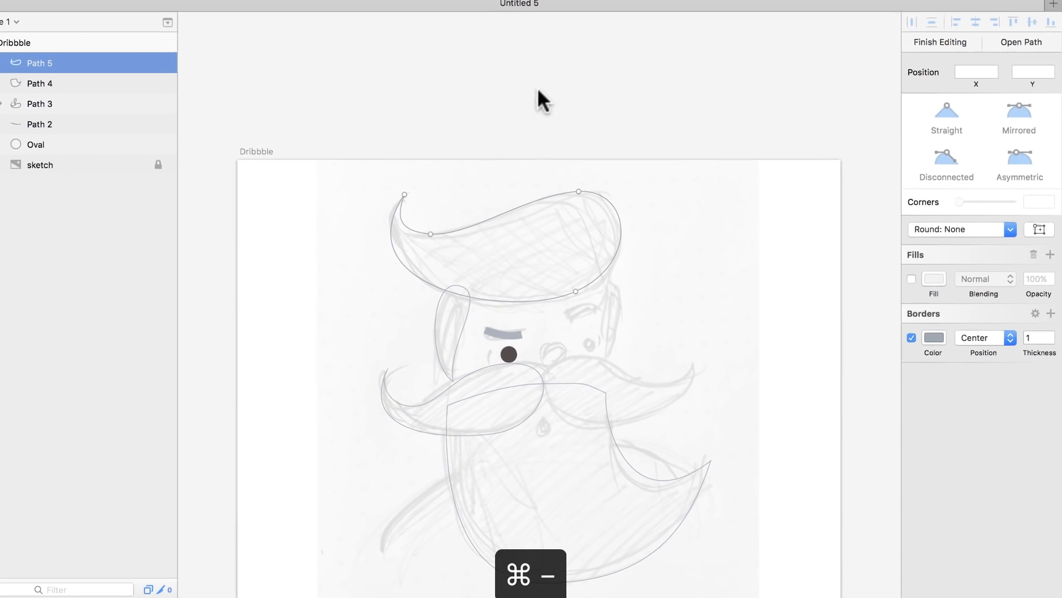
left_click(553, 70)
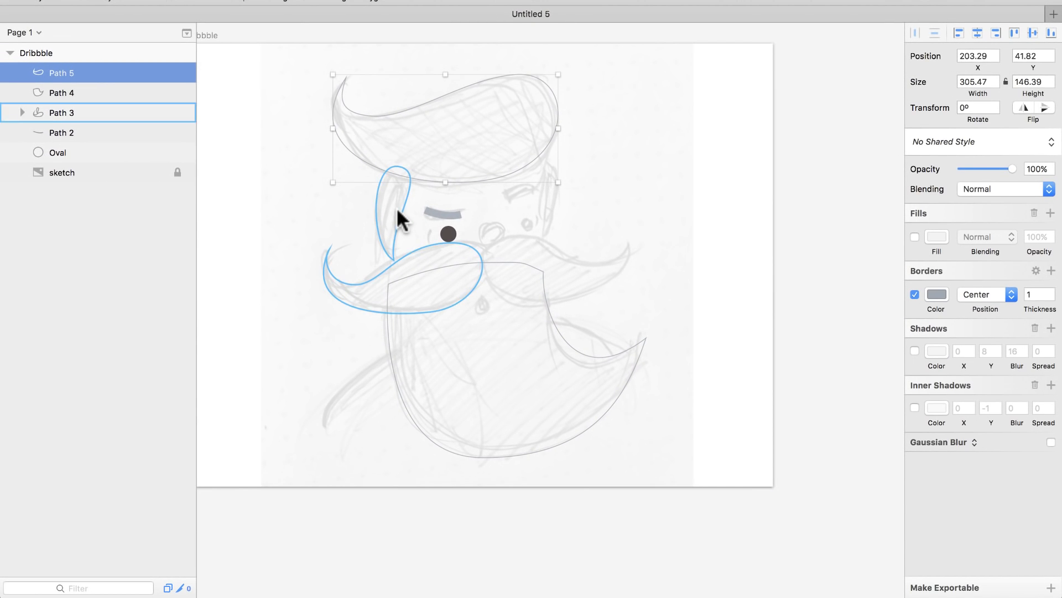
left_click_drag(401, 210, 569, 217)
key("super+z")
key("super+z")
key("super+z")
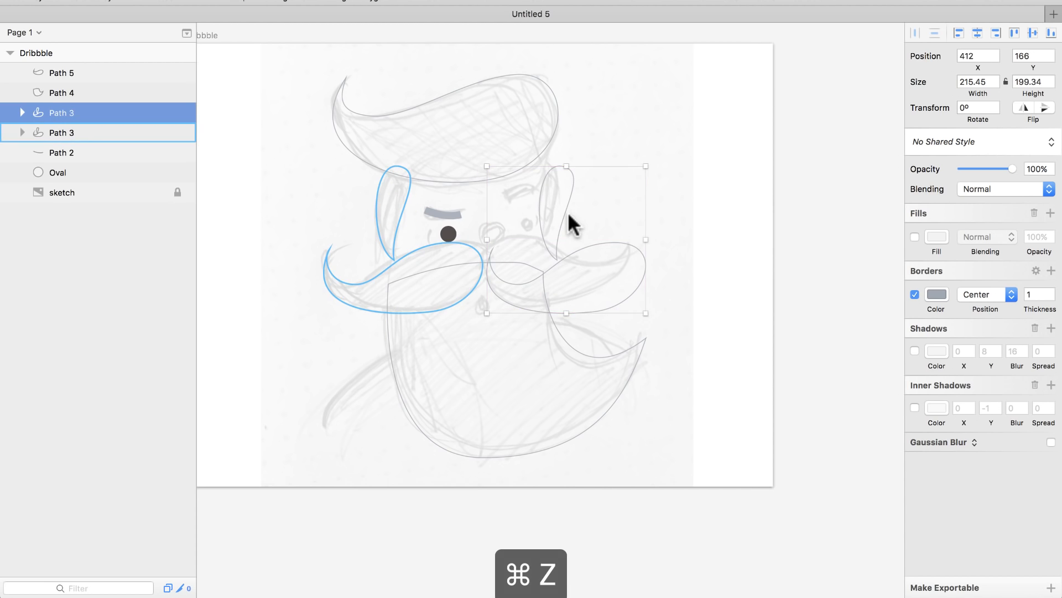
left_click(410, 255)
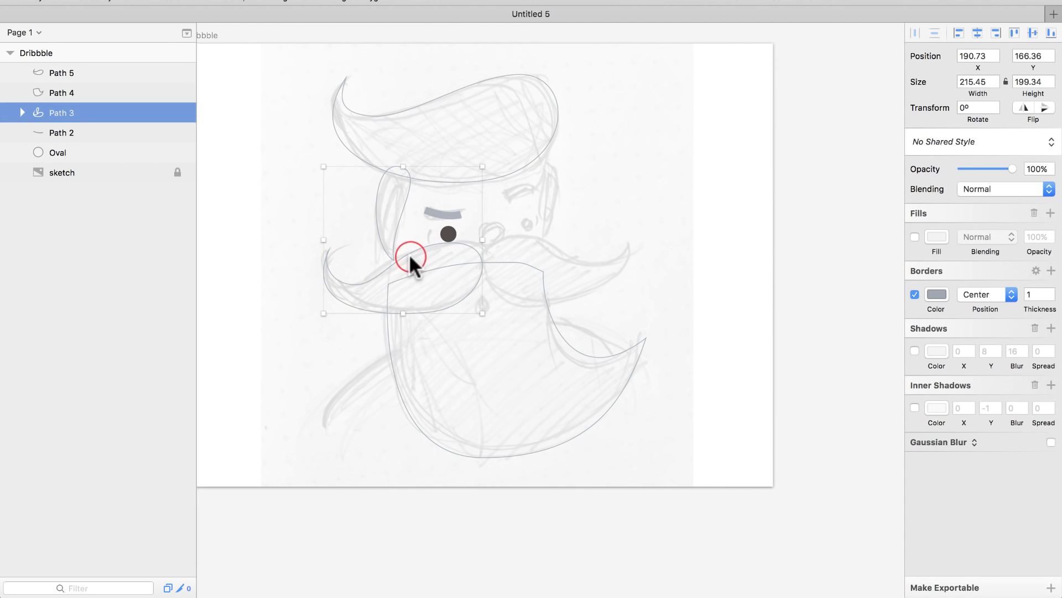
left_click_drag(409, 254, 383, 230)
key("super+z")
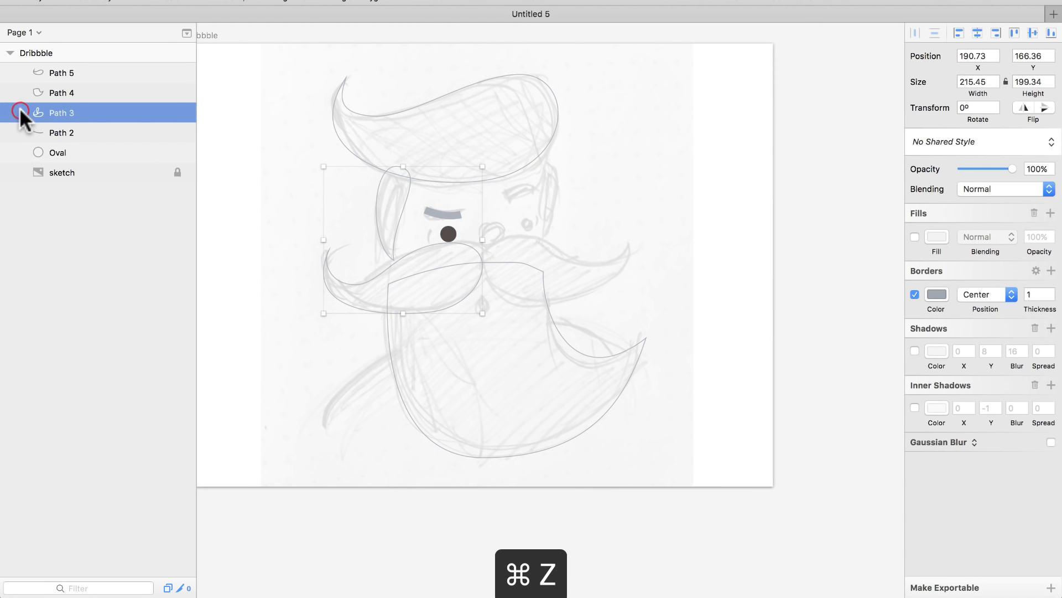
Step: Split the moustache half out of the combined moustache-and-sideburn shape as its own layer above the sideburn
left_click(22, 112)
left_click(80, 133)
left_click(70, 113)
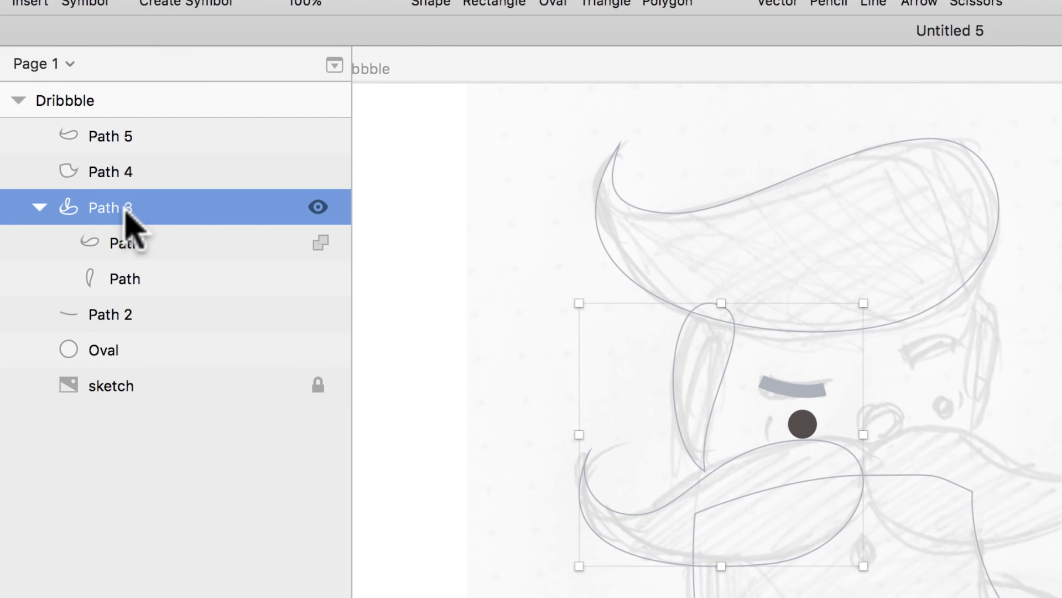
right_click(124, 213)
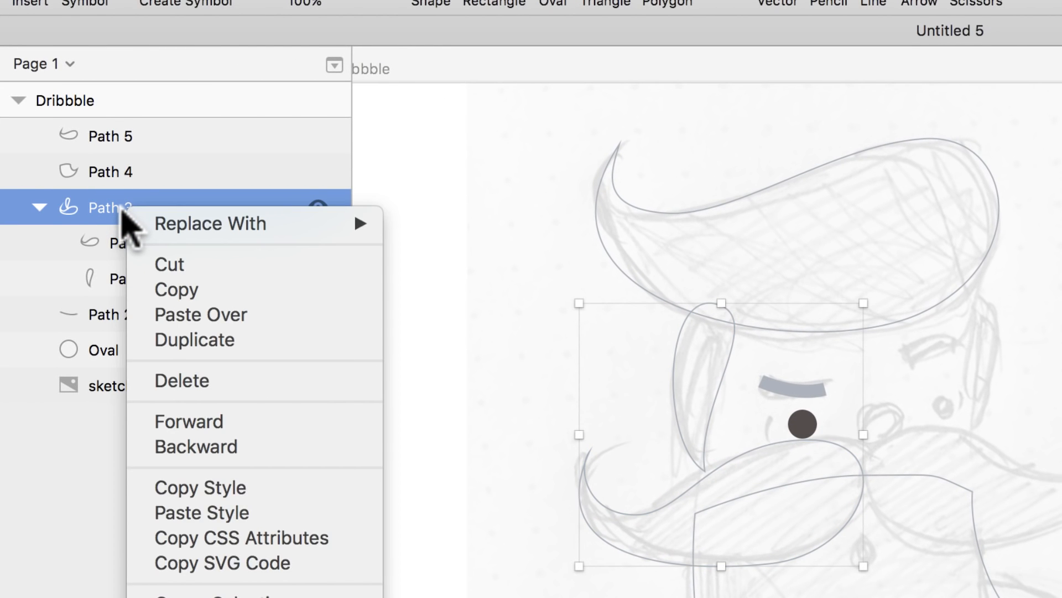
left_click(106, 206)
left_click_drag(158, 243, 166, 201)
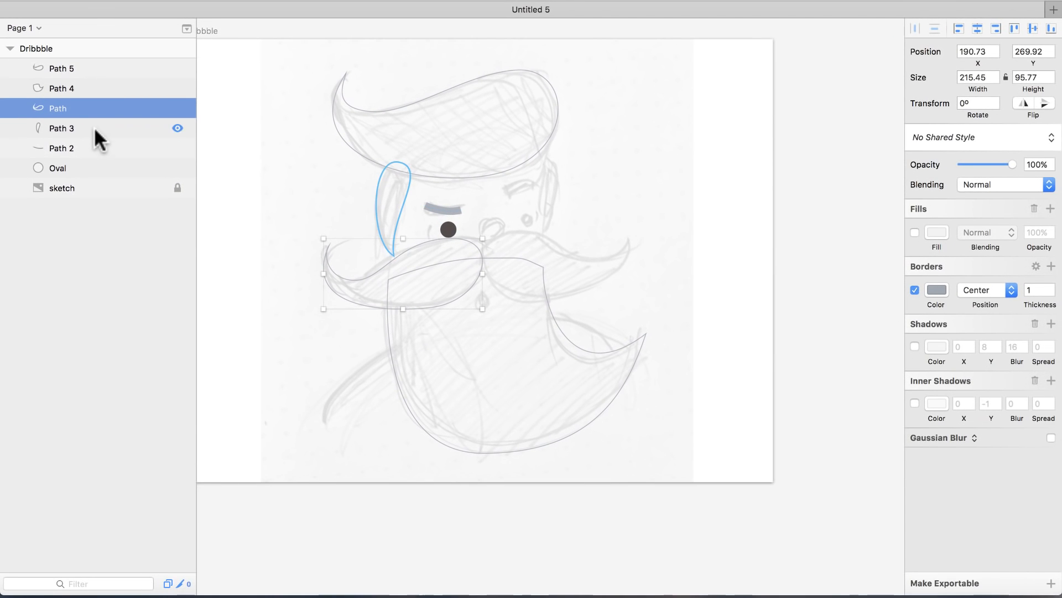
Step: Duplicate the sideburn and moustache half together onto the other side of the face and flip the copies horizontally
left_click(110, 155)
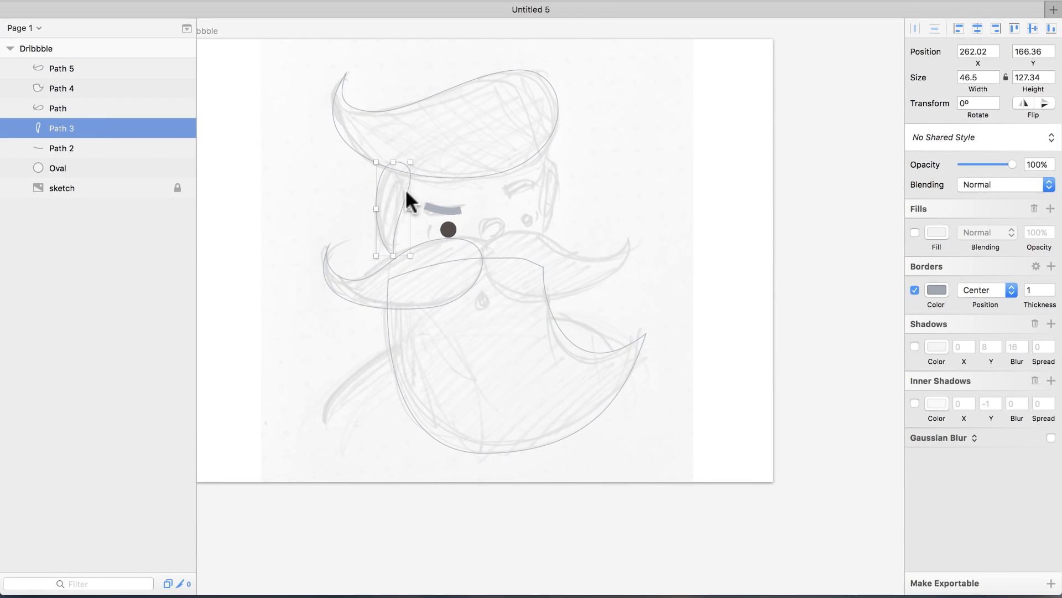
left_click_drag(407, 191, 554, 199)
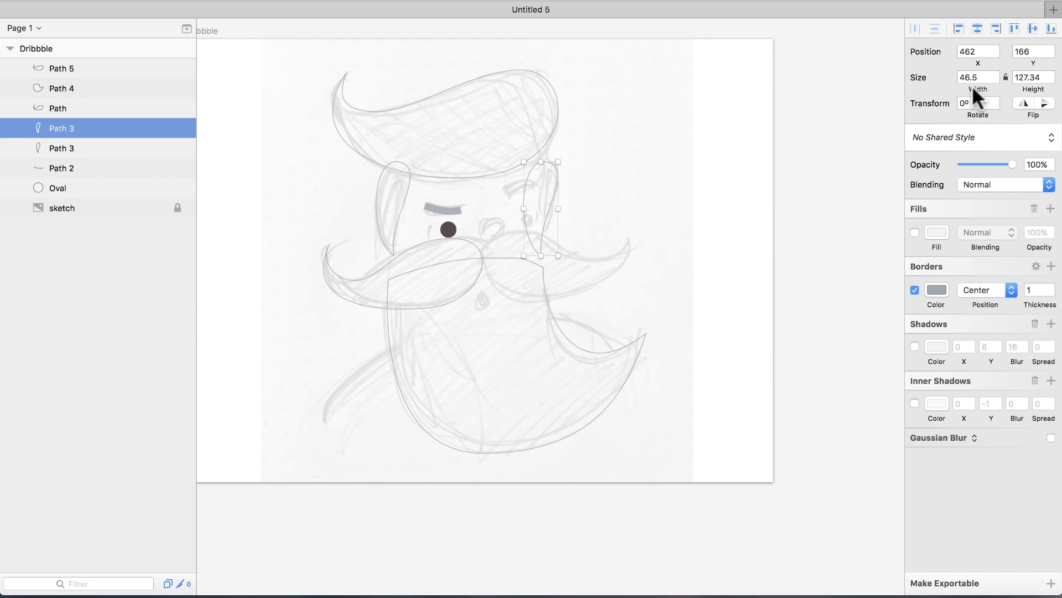
key("super+z")
left_click(413, 244, "shift")
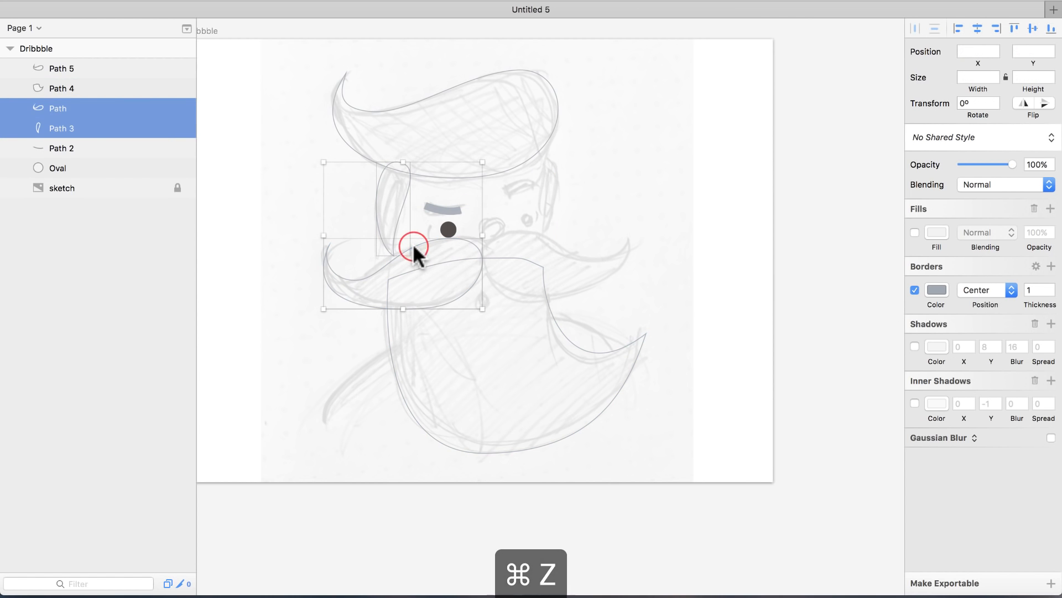
left_click_drag(413, 243, 594, 244)
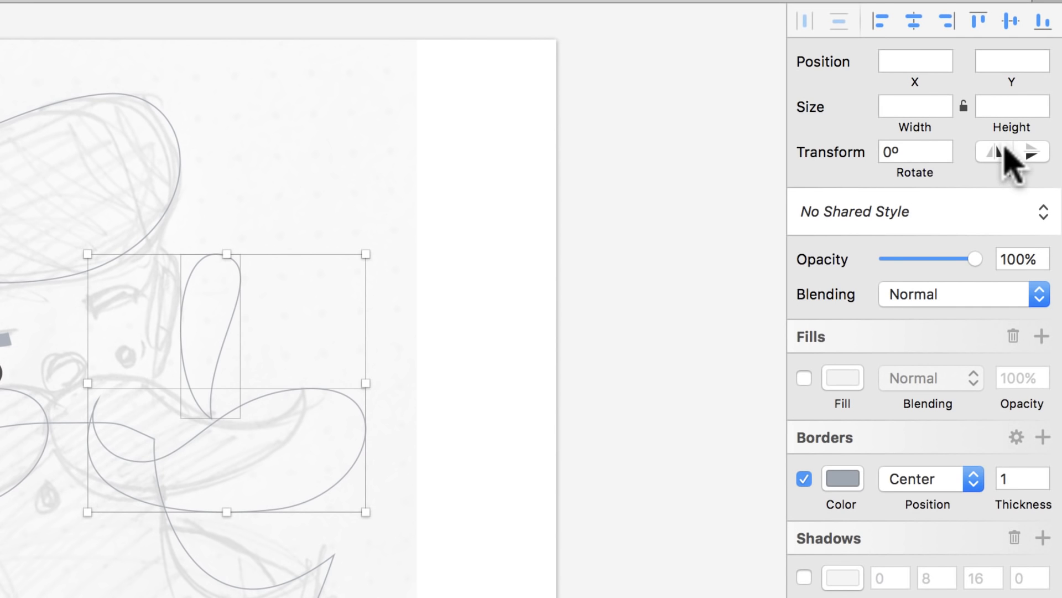
left_click(997, 150)
Step: Move the flipped moustache half to X 403, Y 270 and the flipped sideburn to X 464, Y 166
left_click(525, 327)
left_click(124, 394)
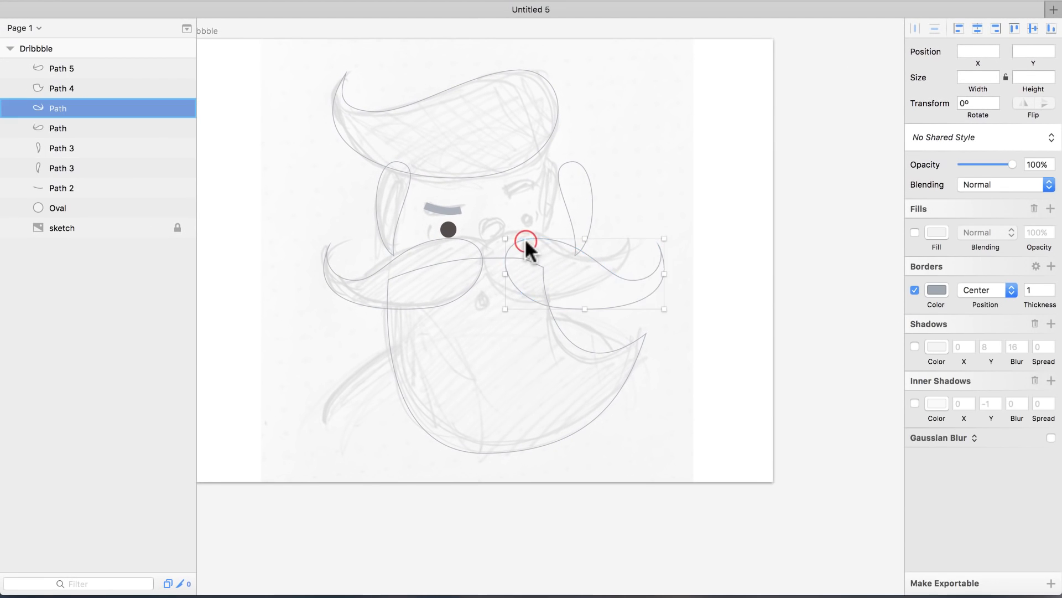
left_click_drag(525, 239, 502, 240)
key("Right")
key("Right")
key("Right")
key("Right")
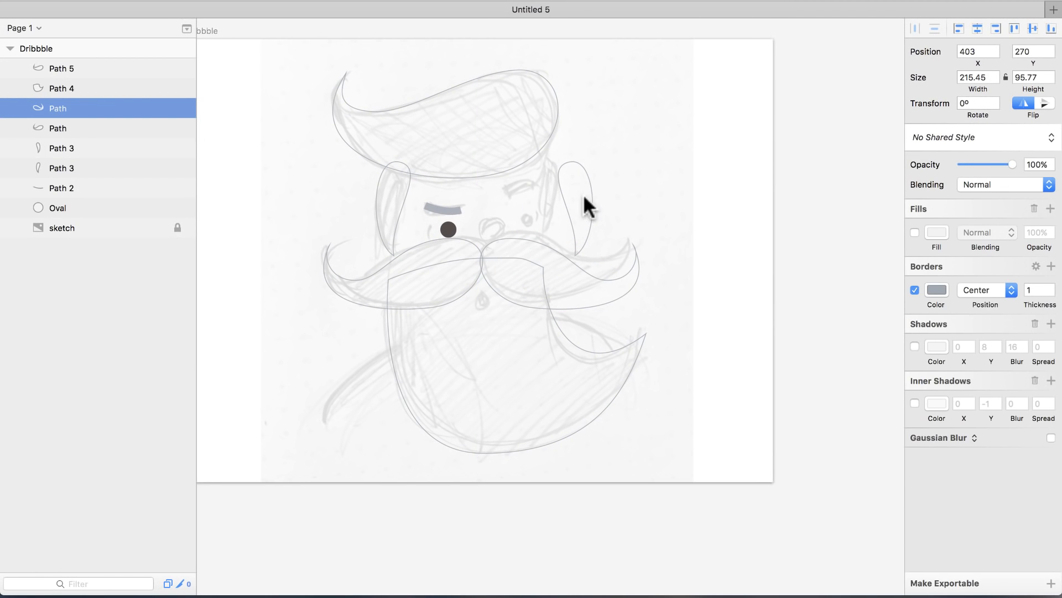
left_click_drag(565, 185, 535, 185)
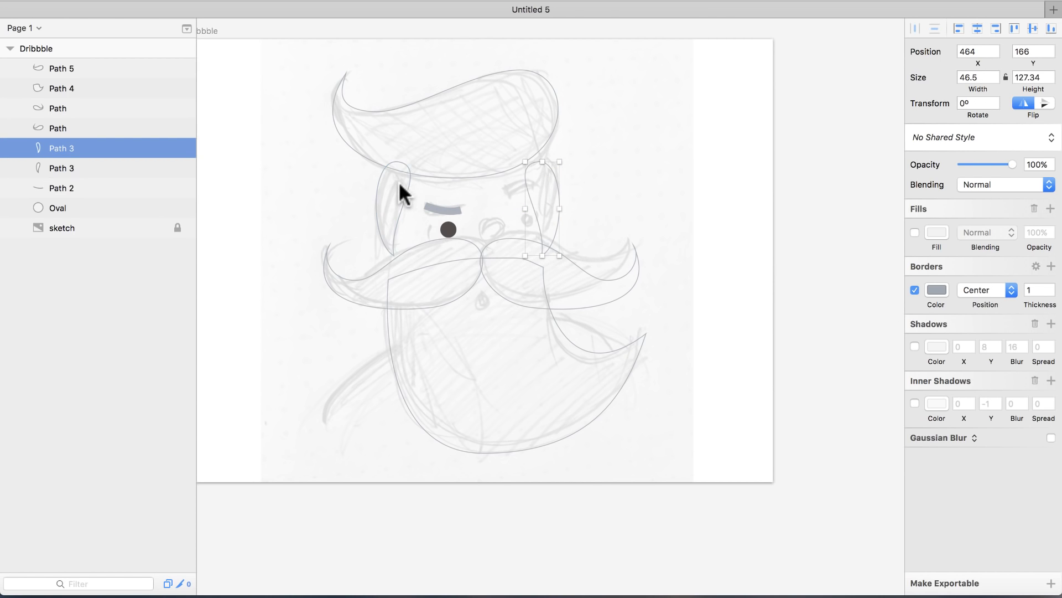
Step: Unlock the sketch image and move it off the Dribbble artboard, beside the traced outlines
left_click(531, 166)
key("super+minus")
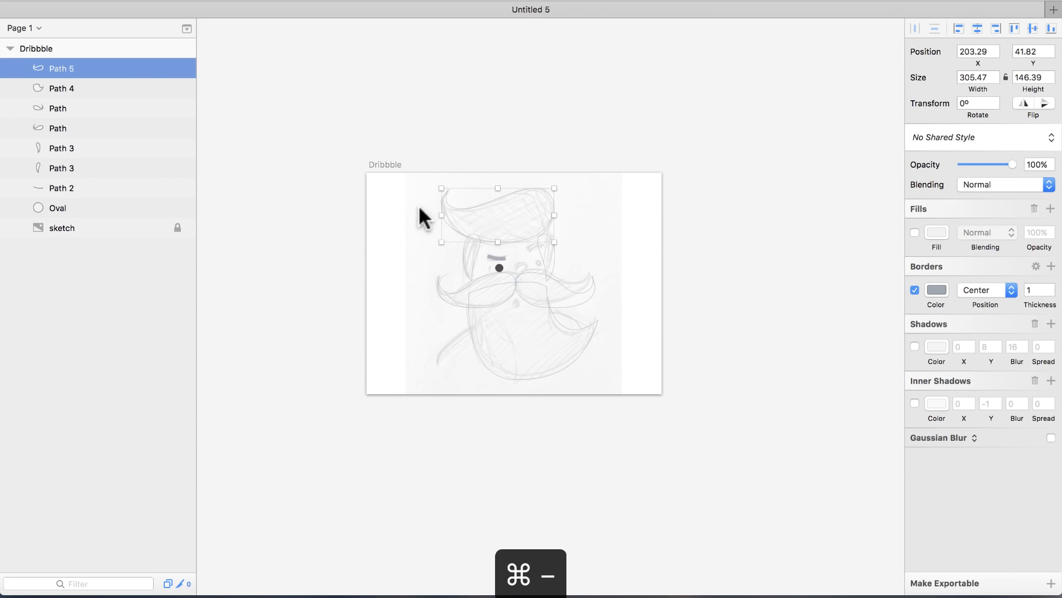
left_click(415, 204)
left_click(172, 228)
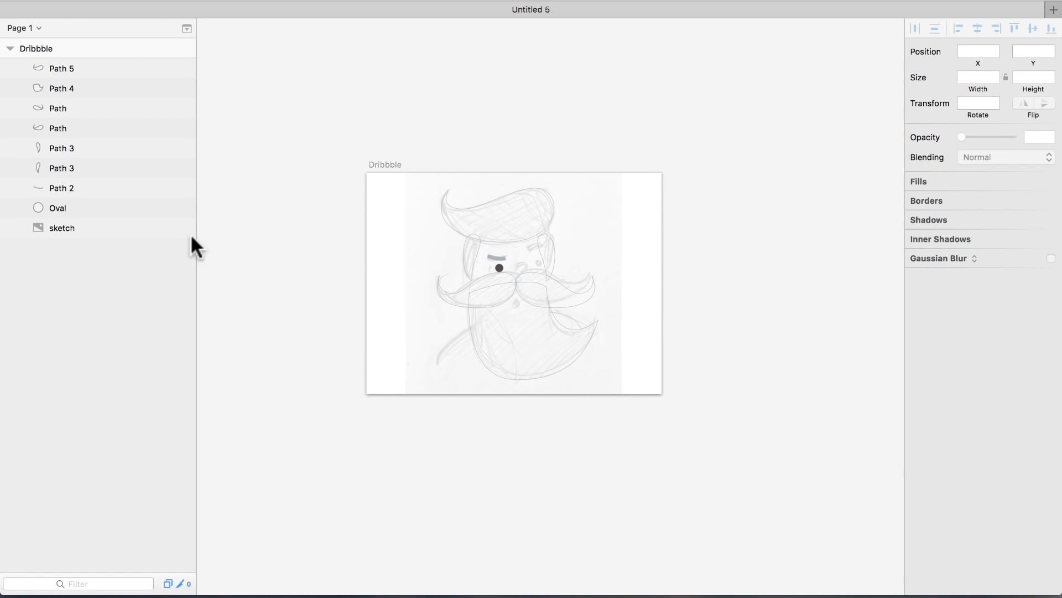
left_click_drag(422, 257, 781, 261)
left_click(371, 129)
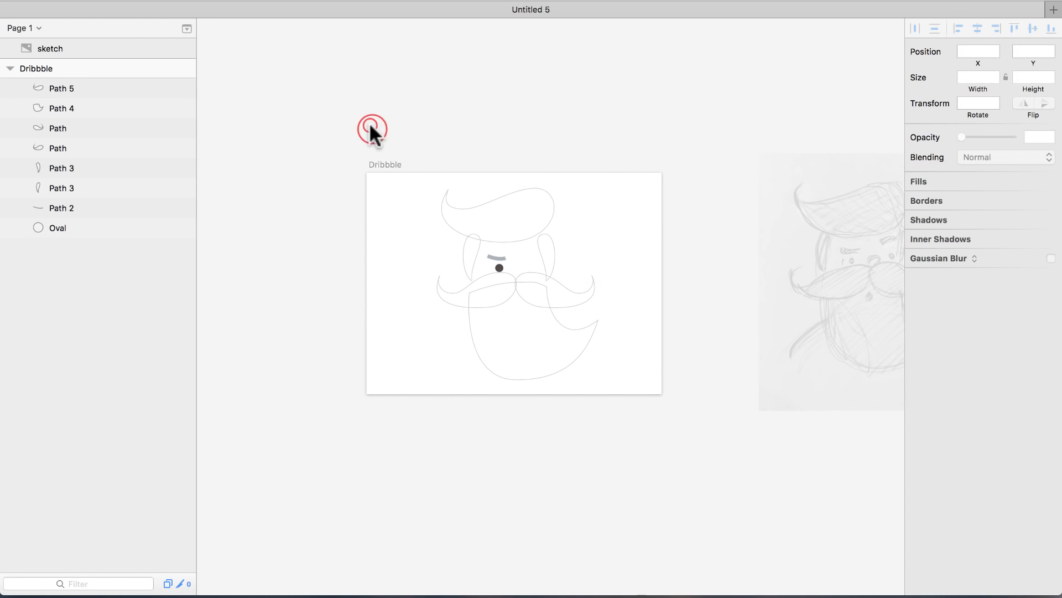
Step: Enable the light grey fill and turn off the borders for the hair, beard, moustache halves and sideburns
left_click_drag(372, 128, 681, 452)
left_click_drag(381, 457, 612, 329)
left_click_drag(410, 114, 618, 243)
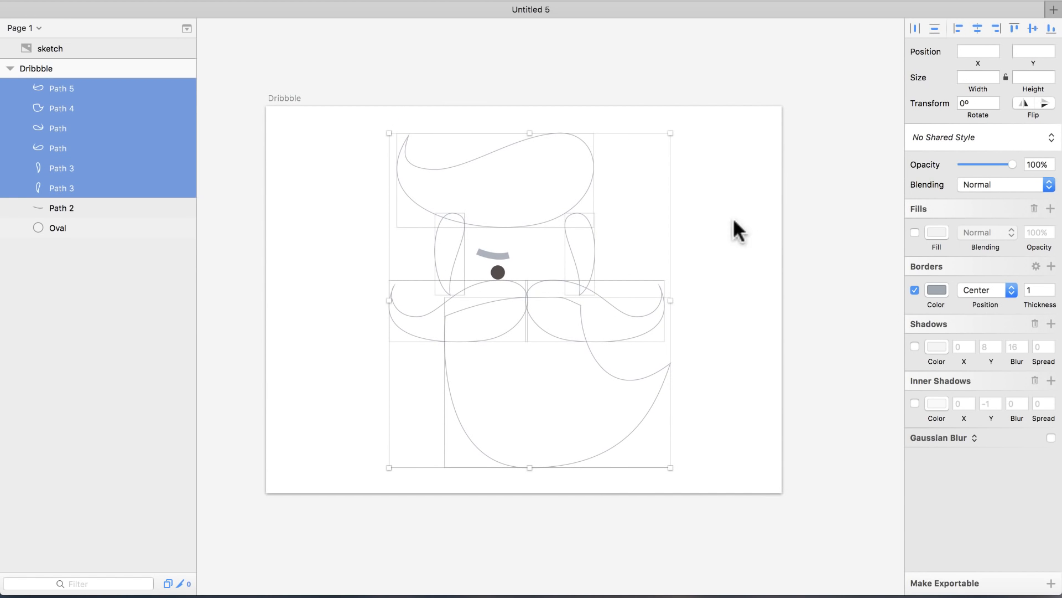
left_click(914, 233)
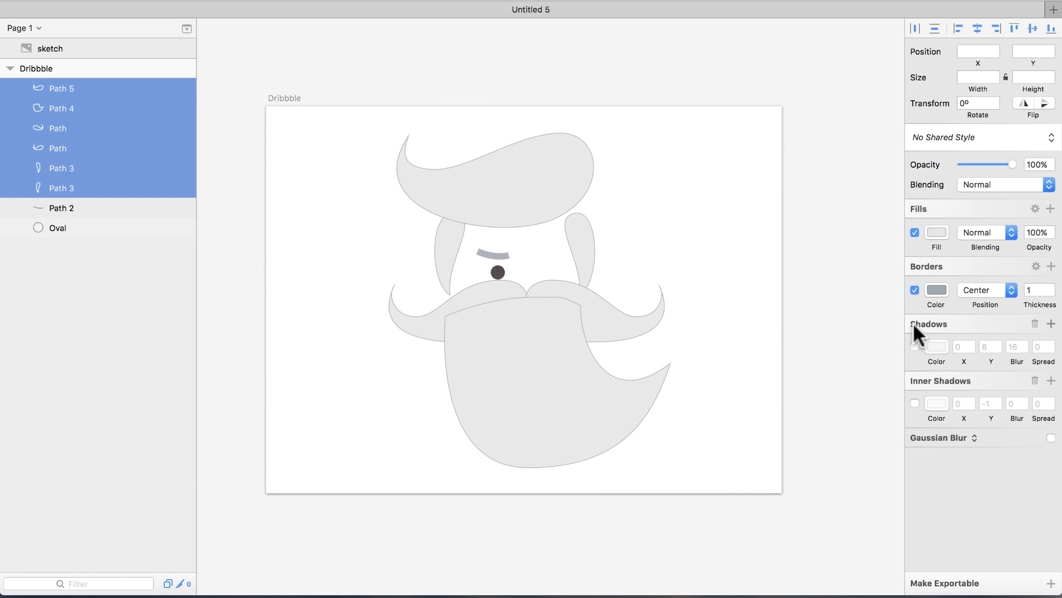
left_click(914, 290)
left_click(794, 248)
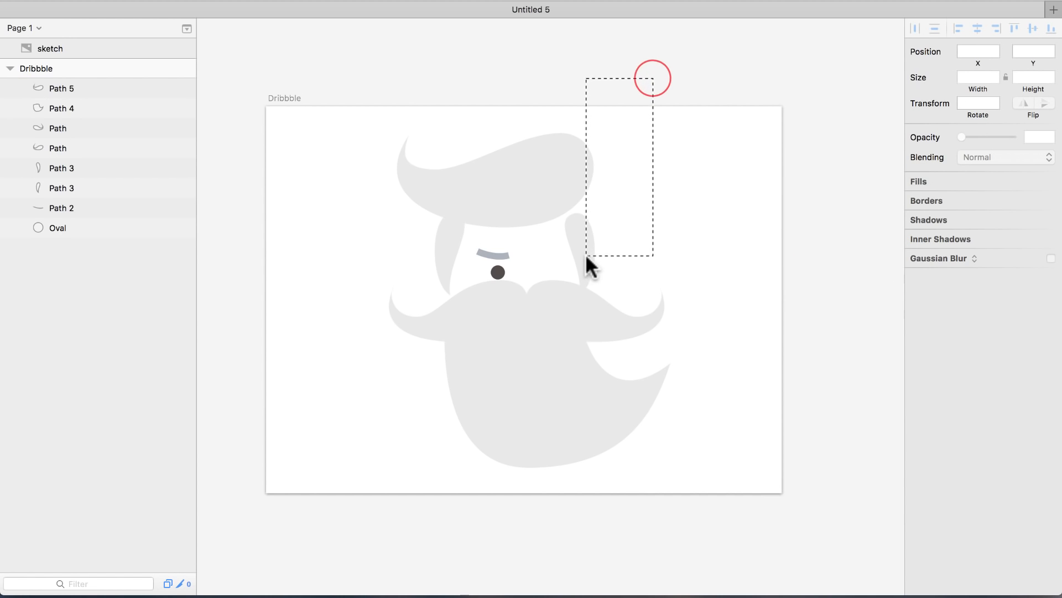
Step: Send the beard shape to the back of the artboard's layer stack
left_click_drag(586, 256, 286, 521)
left_click(634, 382)
key("ctrl+alt+super+Down")
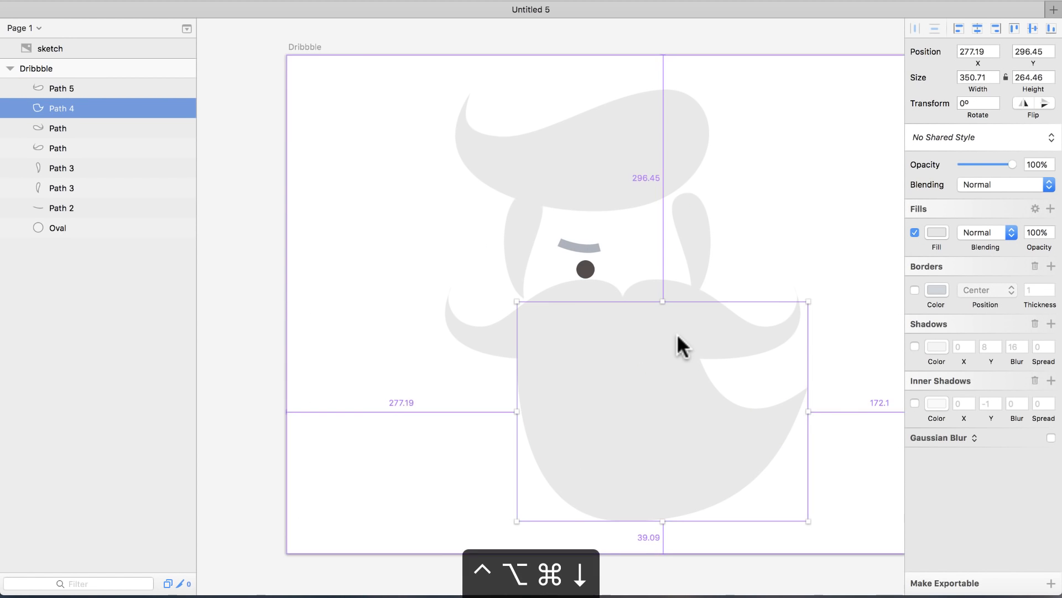
Step: Fill both moustache halves with a darker grey than the beard
left_click(599, 293)
left_click(676, 295, "shift")
left_click(944, 230)
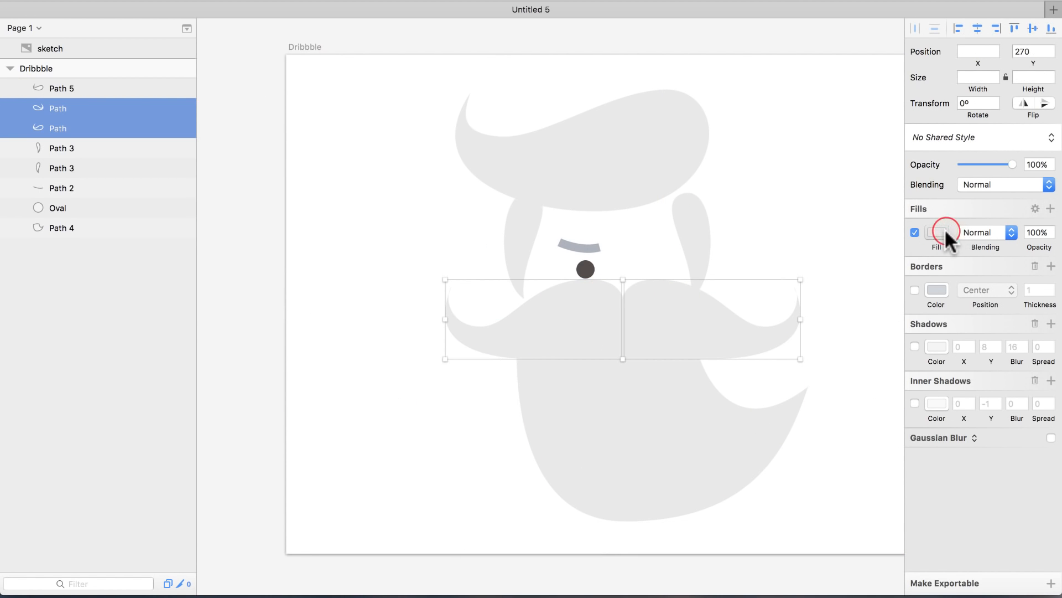
left_click(911, 303)
left_click(776, 215)
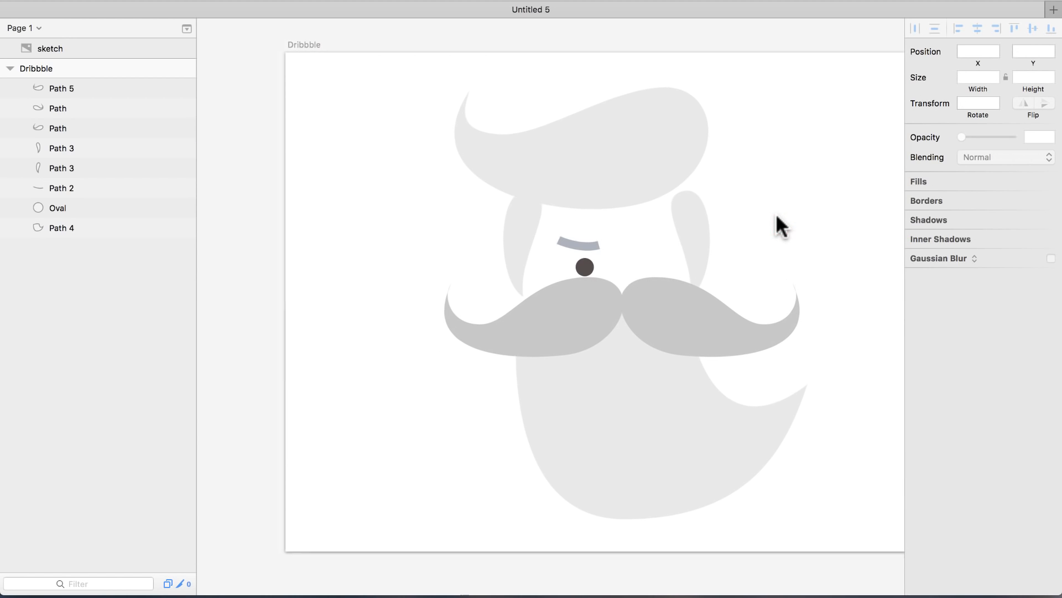
scroll(776, 213, "down", 1)
left_click(681, 197)
left_click(522, 206, "shift")
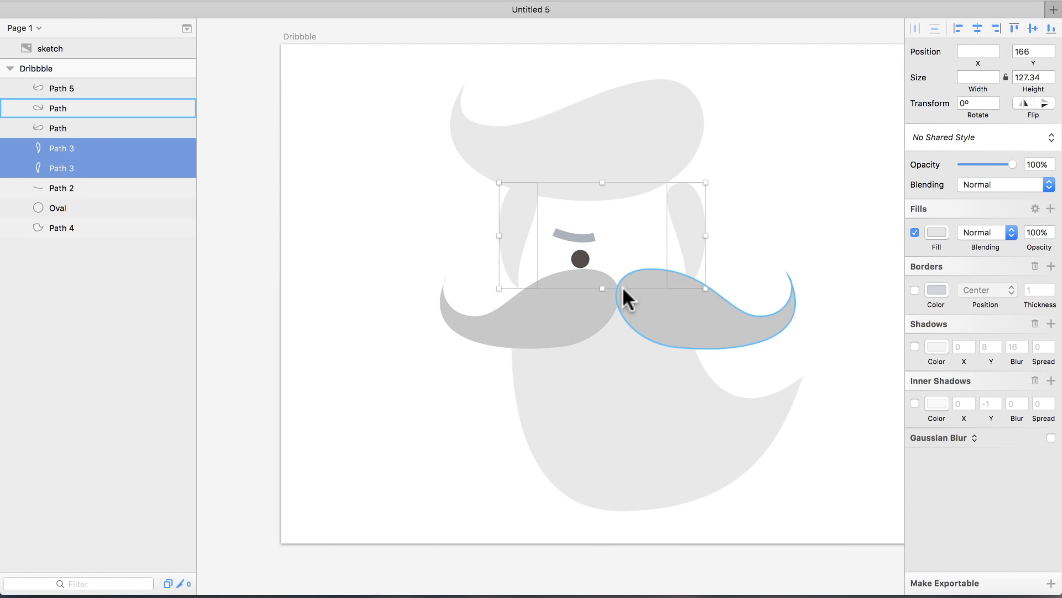
left_click_drag(602, 288, 602, 303)
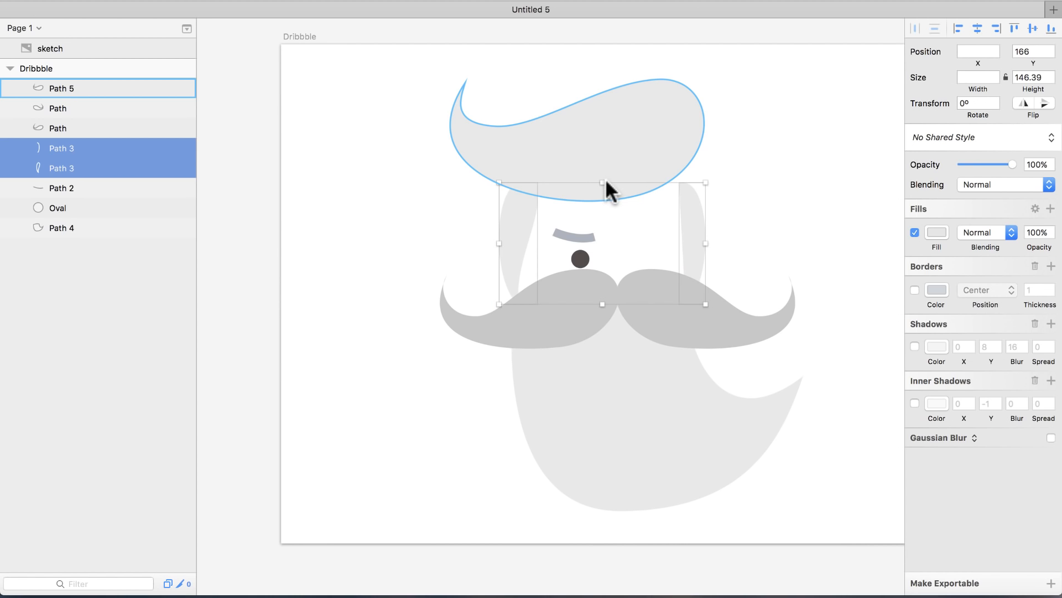
left_click(800, 159)
key("super+z")
left_click(746, 199)
Step: Stretch the sideburns upward under the hair, the flipped one to height 146.39 and the original to height 136.34
left_click(671, 201)
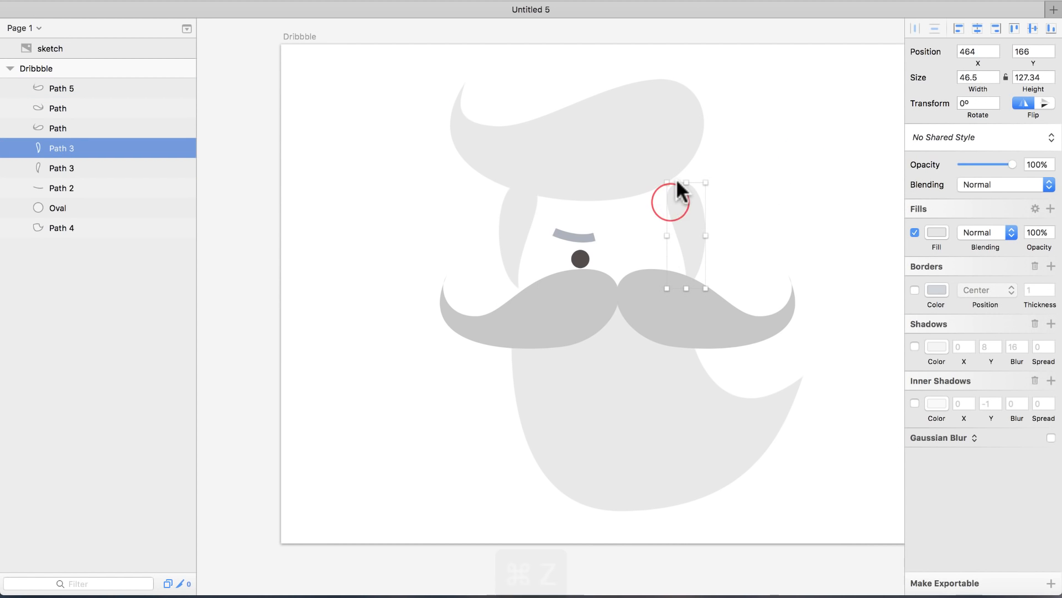
left_click_drag(686, 183, 686, 167)
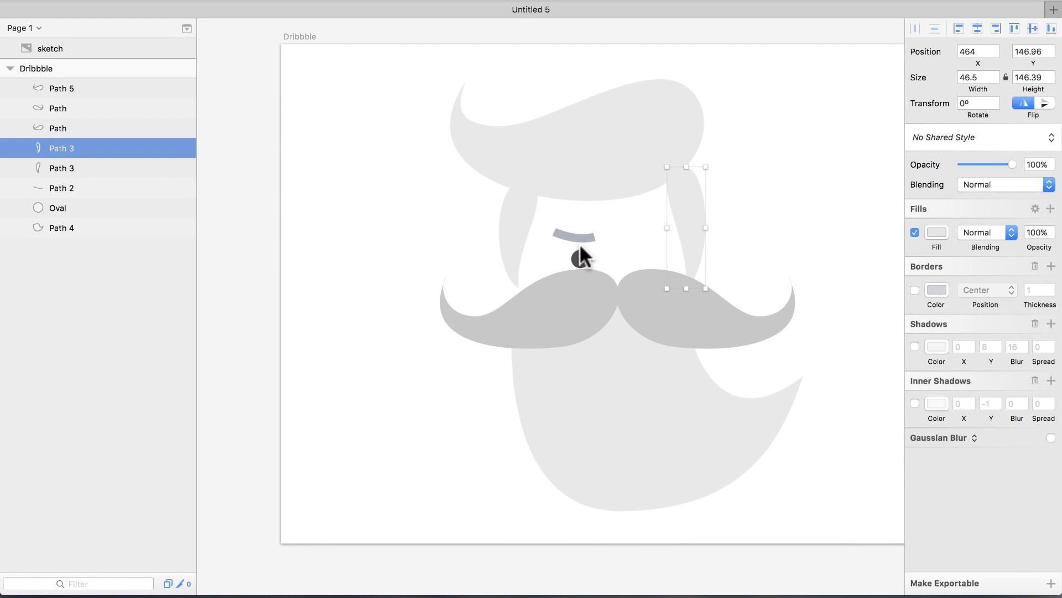
left_click(530, 212)
left_click_drag(519, 183, 519, 175)
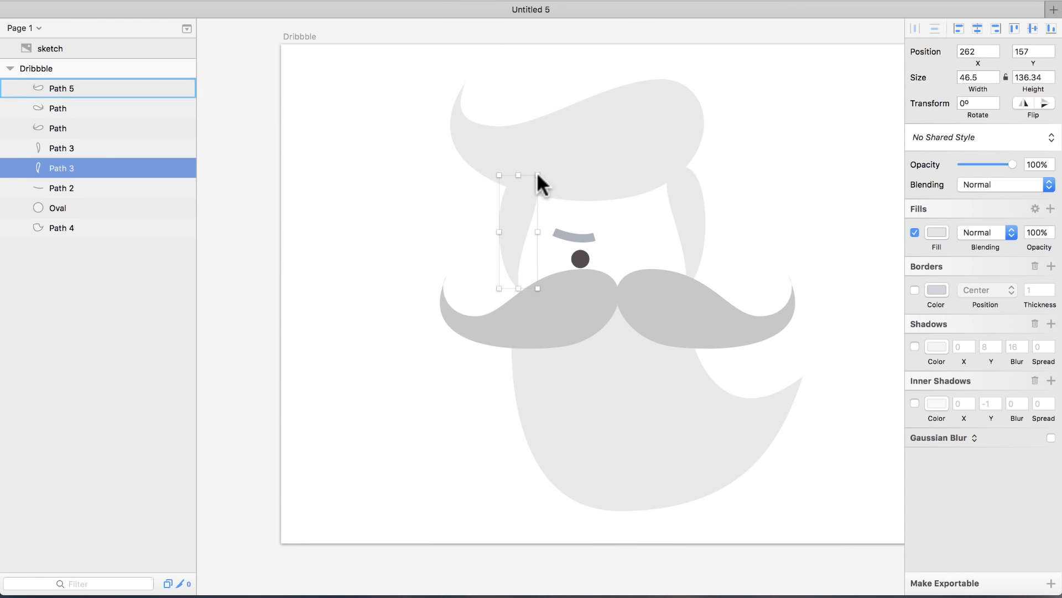
left_click(776, 172)
Step: Duplicate the eye and the eyebrow to the other side of the face, placing the eyebrow copy higher
key("z")
left_click_drag(431, 114, 853, 517)
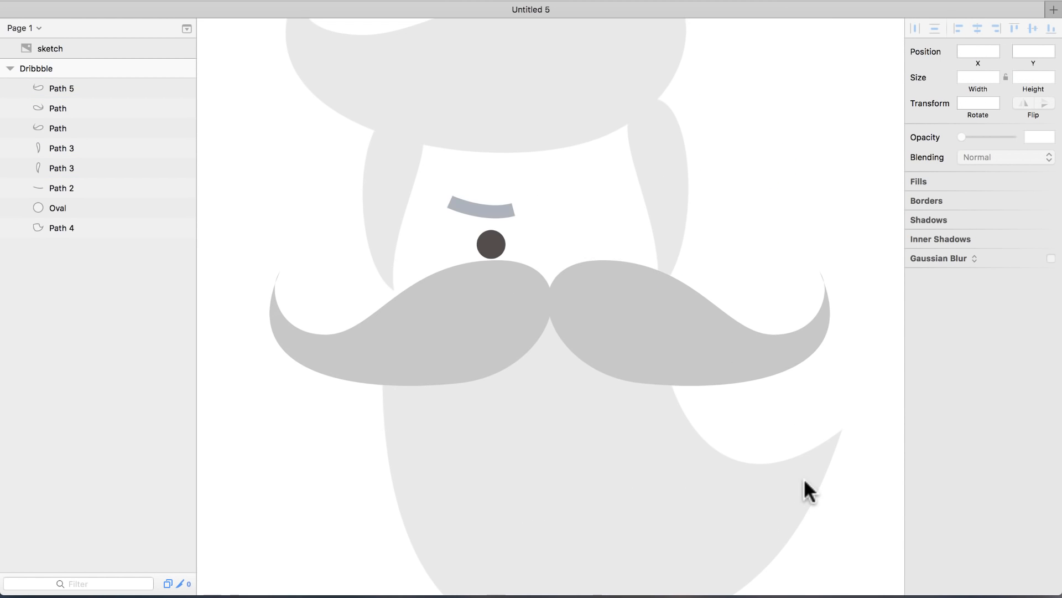
left_click(496, 243)
left_click_drag(496, 244, 592, 243)
left_click_drag(494, 210, 552, 188)
Step: Reshape the duplicated eyebrow into an open raised arch above the second eye and adjust its end points
double_click(599, 190)
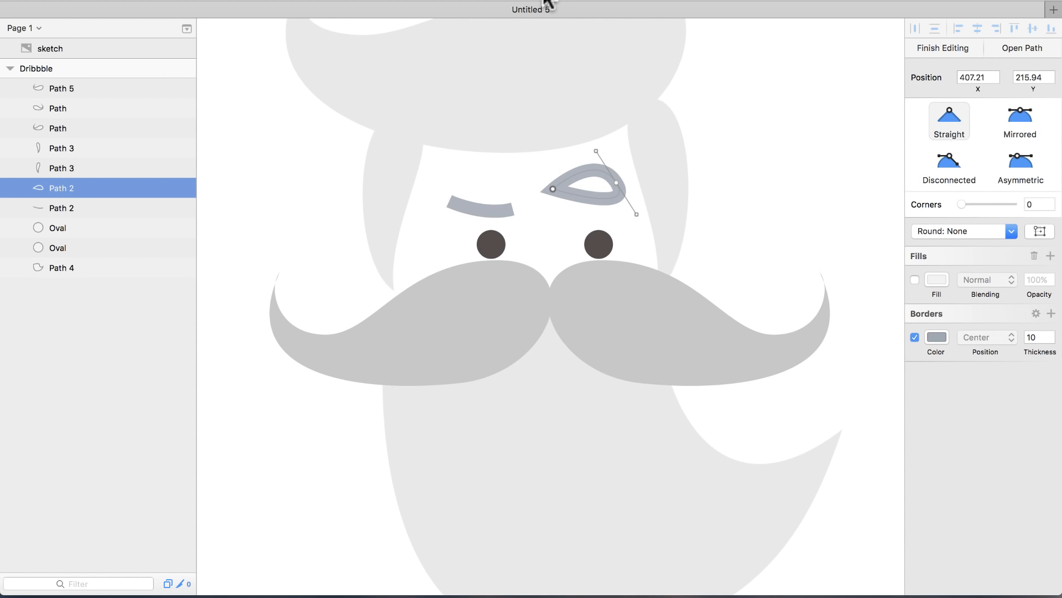
key("Escape")
left_click(592, 198)
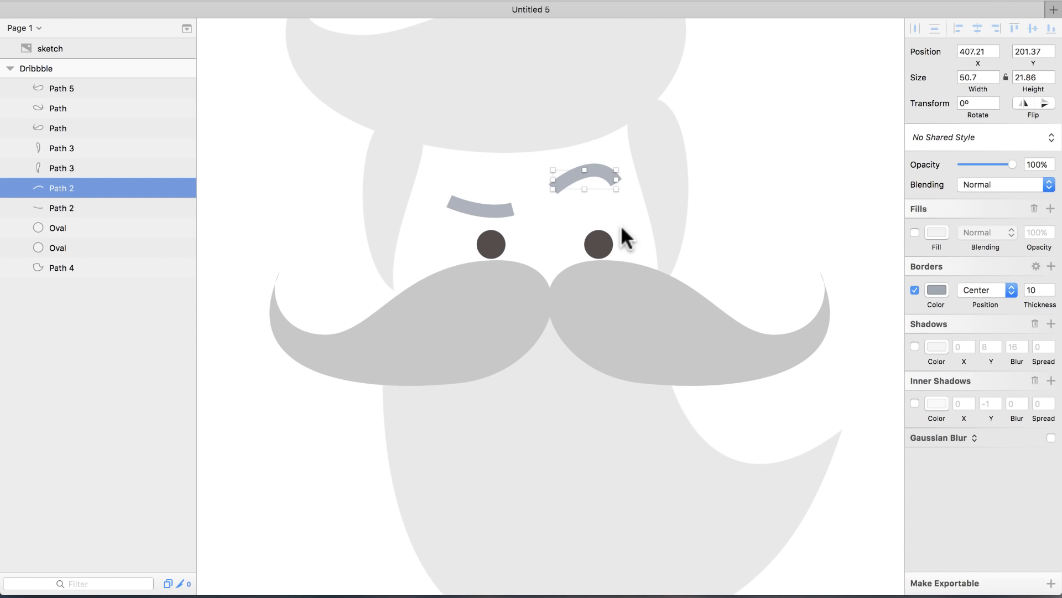
key("Return")
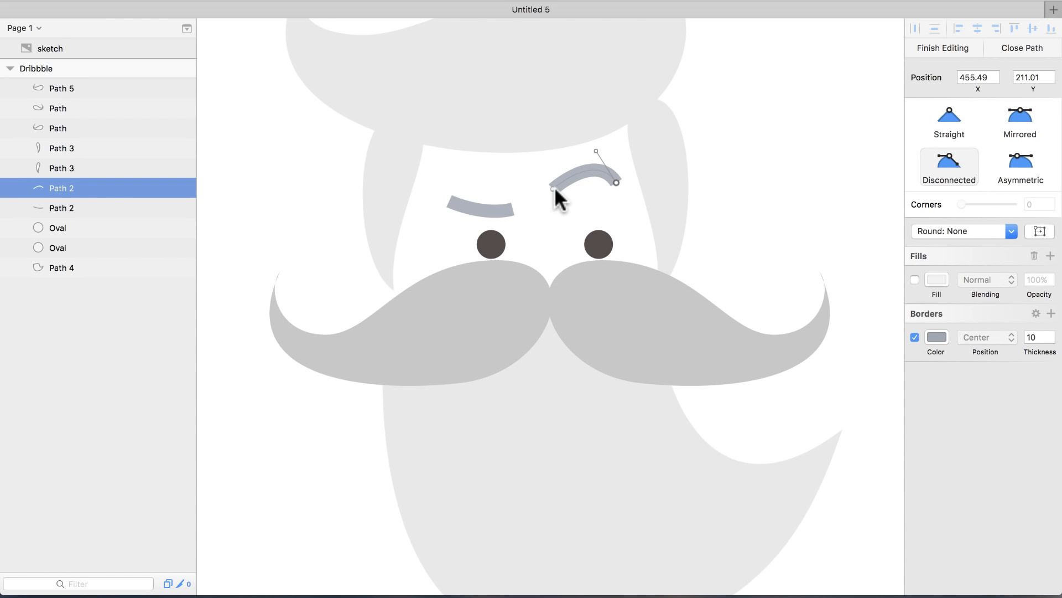
left_click_drag(553, 187, 604, 171)
key("super+z")
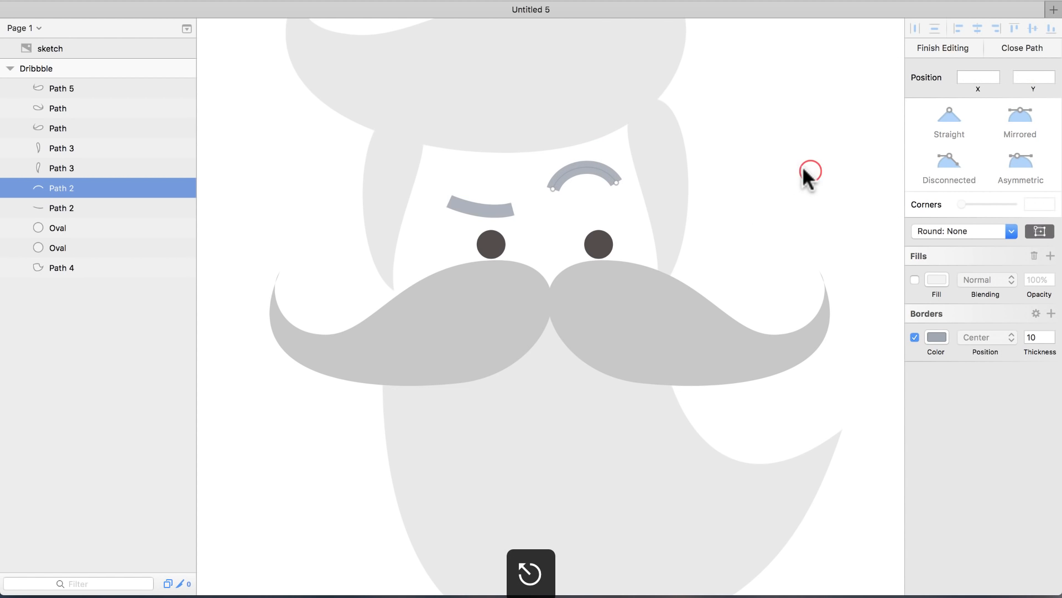
Step: Change the beard path's upper-left anchor, under the moustache, to a Disconnected point
left_click(802, 165)
key("super+minus")
left_click(658, 247)
left_click_drag(420, 151, 698, 439)
double_click(474, 399)
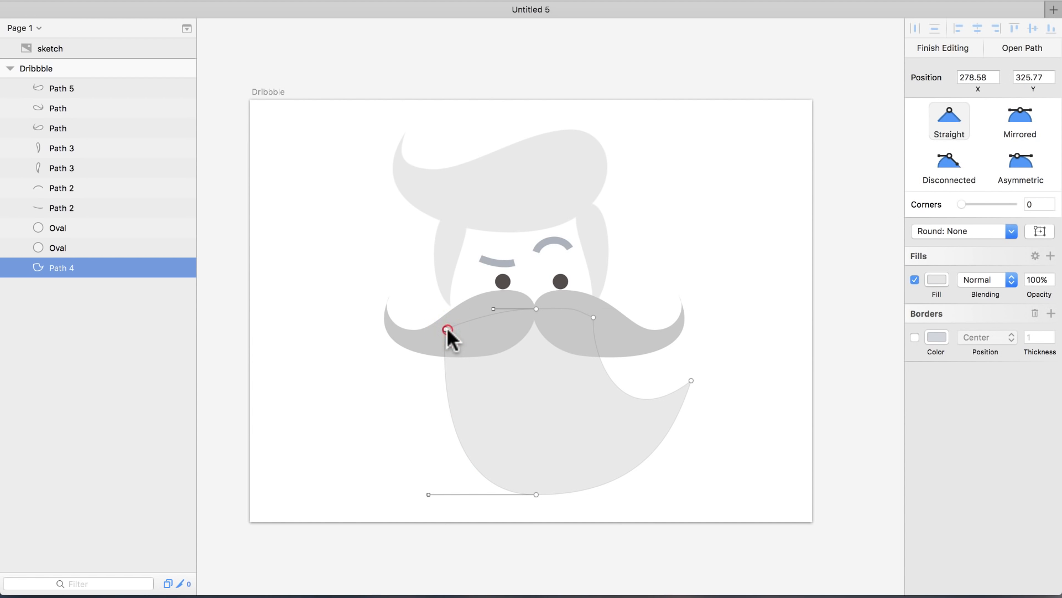
left_click_drag(447, 326, 425, 344)
key("super+z")
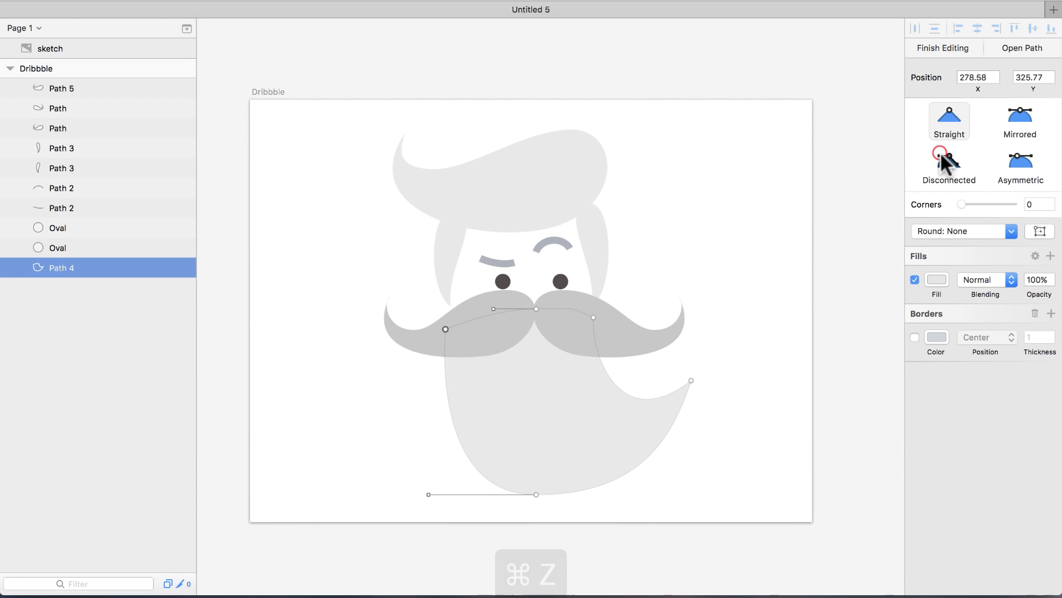
left_click(941, 154)
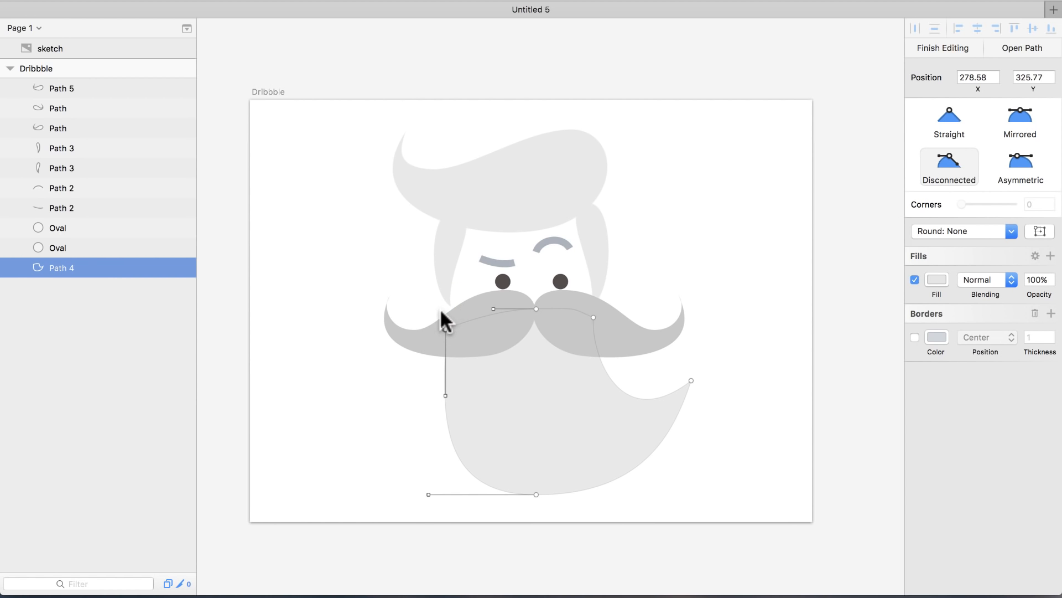
Step: Angle the lower handle of the beard's upper-left anchor outward to reshape that side, and finish editing the path
key("z")
left_click_drag(396, 266, 546, 470)
left_click_drag(477, 373, 440, 284)
key("super+minus")
key("super+minus")
key("super+minus")
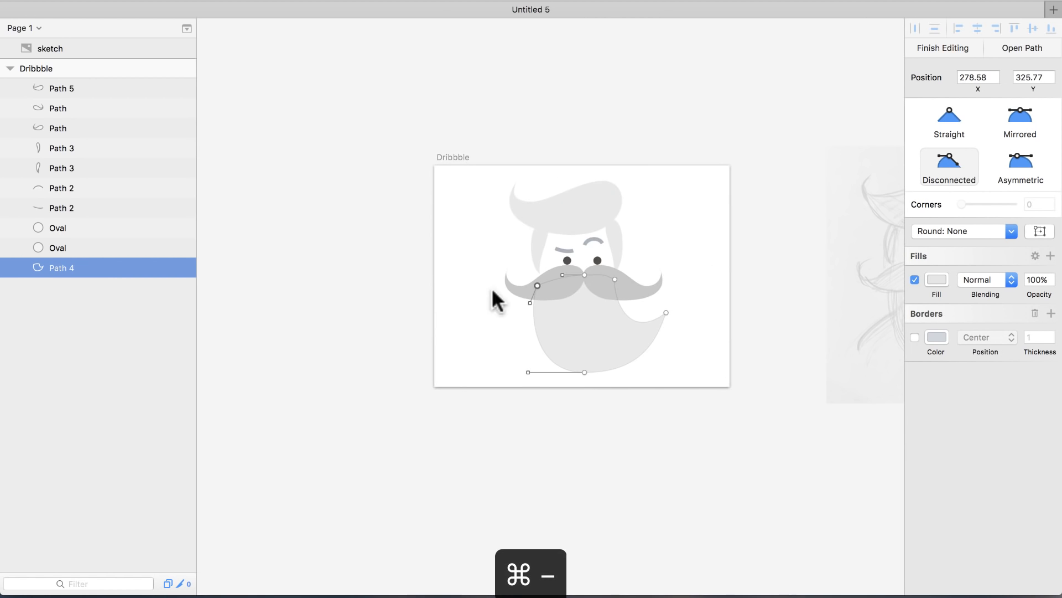
key("z")
left_click_drag(477, 201, 816, 506)
key("Escape")
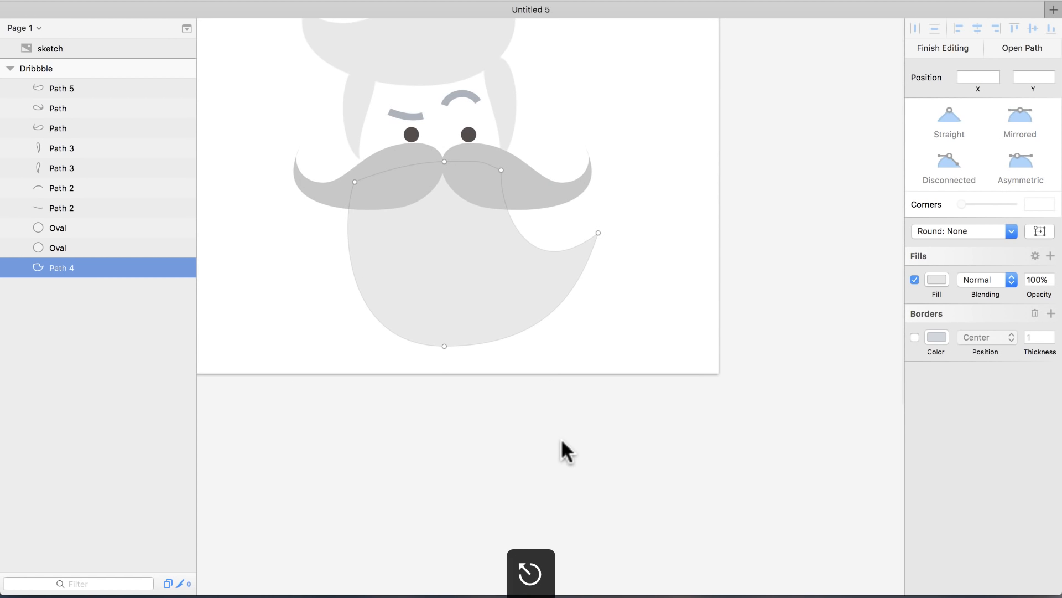
left_click(560, 437)
scroll(560, 437, "up", 3)
scroll(560, 437, "left", 3)
left_click(418, 166)
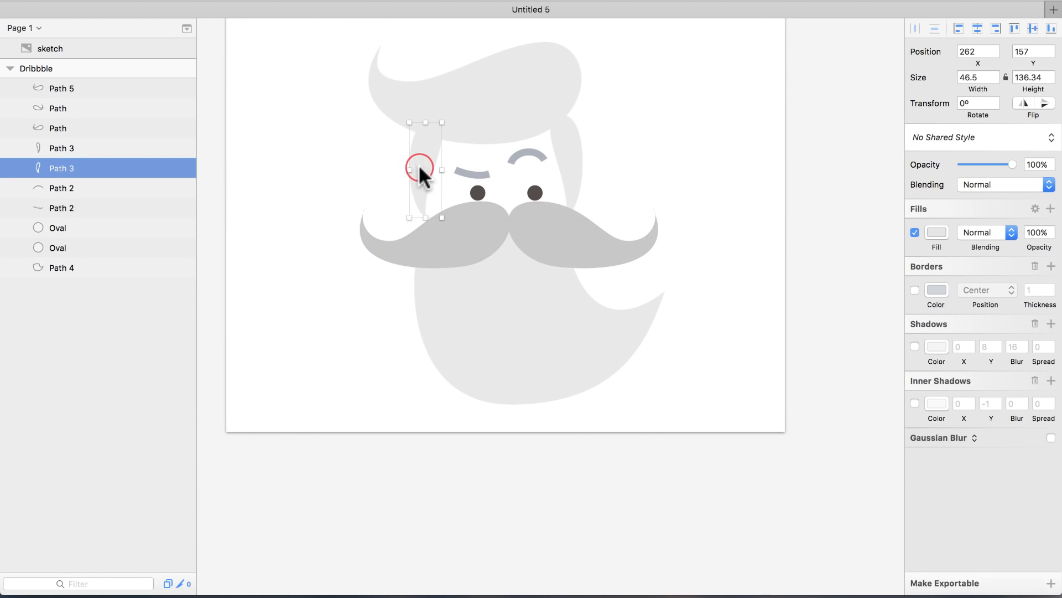
left_click(576, 173, "shift")
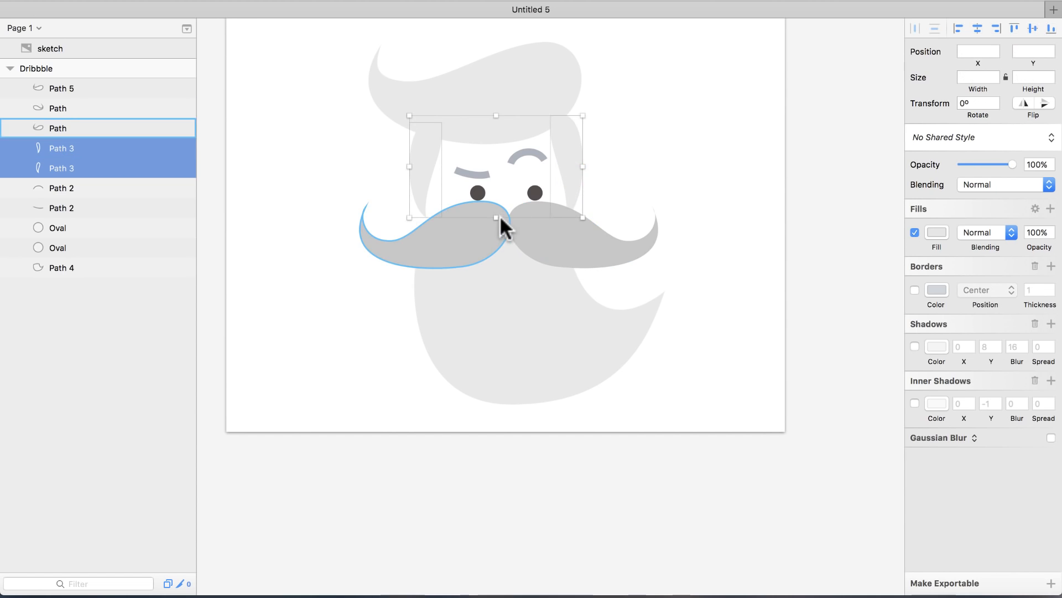
left_click(336, 143)
Step: Add a right-triangle nose between the eyes, with its vertical edge in line with the moustache's centre
key("z")
left_click_drag(425, 121, 617, 367)
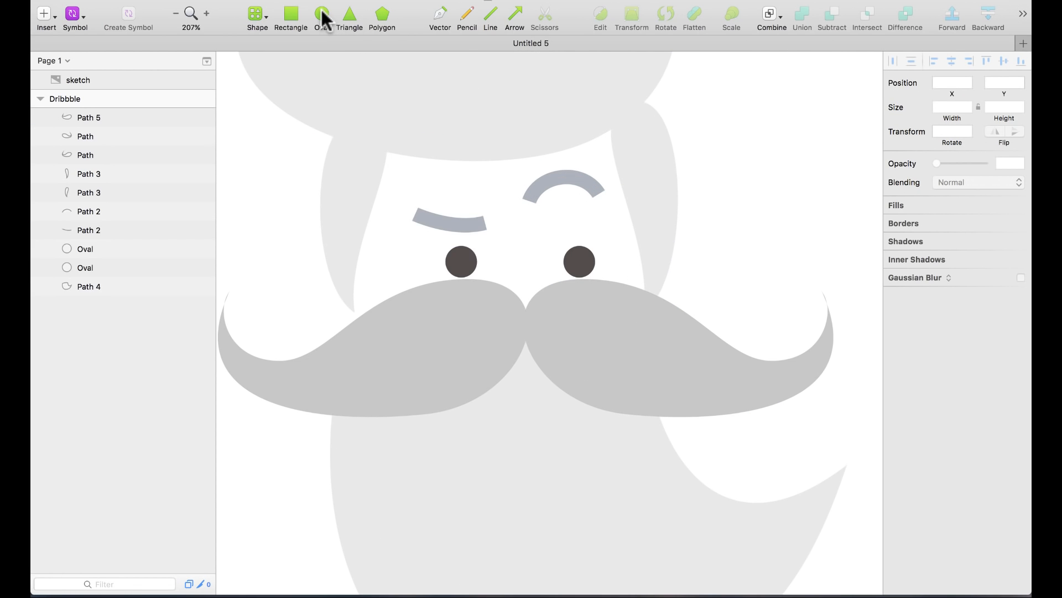
left_click(347, 14)
left_click_drag(505, 222, 559, 299)
double_click(535, 266)
left_click_drag(531, 224, 506, 227)
key("Escape")
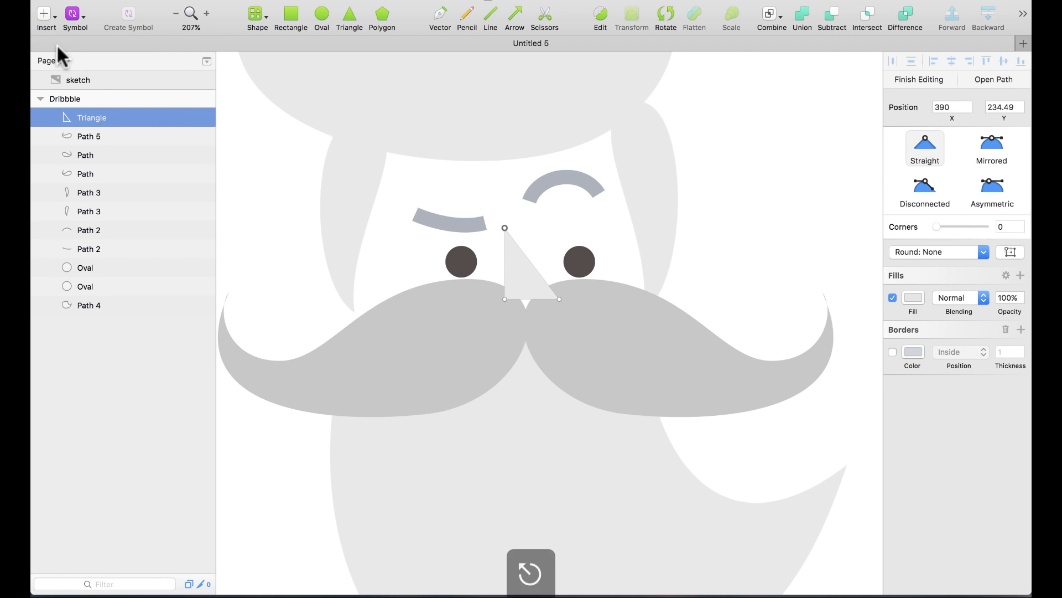
left_click(795, 184)
left_click_drag(530, 274, 545, 279)
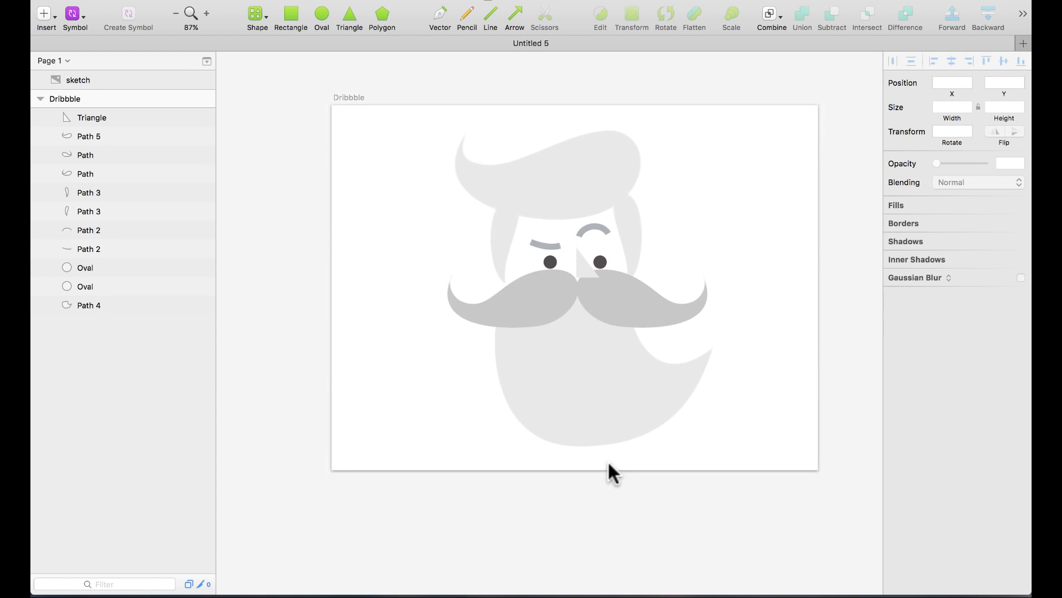
Step: Draw a 222 × 276 face oval behind all other layers and fill it with a lighter grey than the beard
scroll(607, 460, "down", 2)
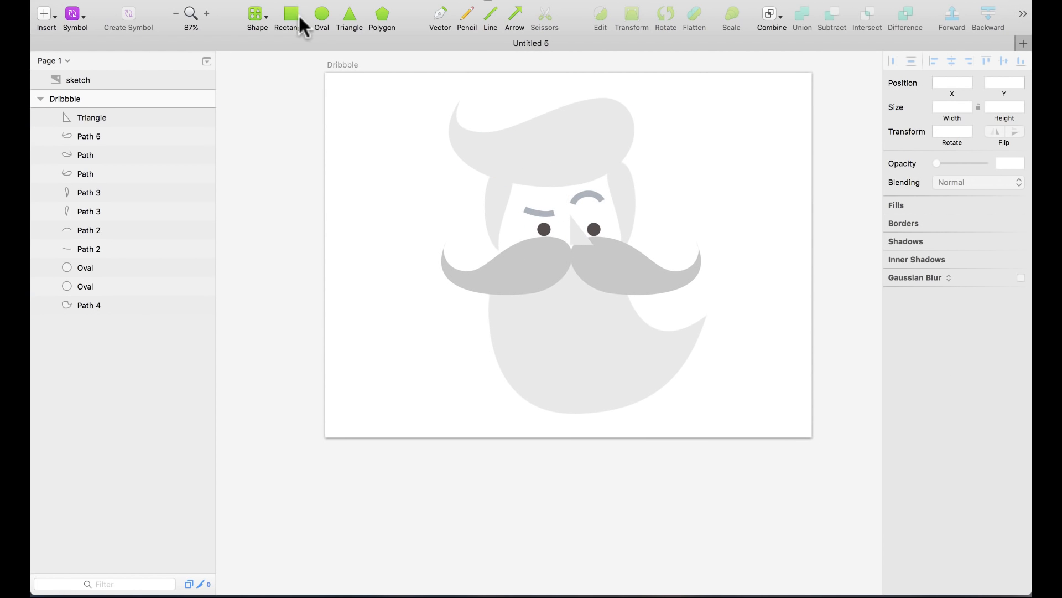
left_click(321, 15)
left_click_drag(493, 151, 626, 316)
key("ctrl+alt+super+Down")
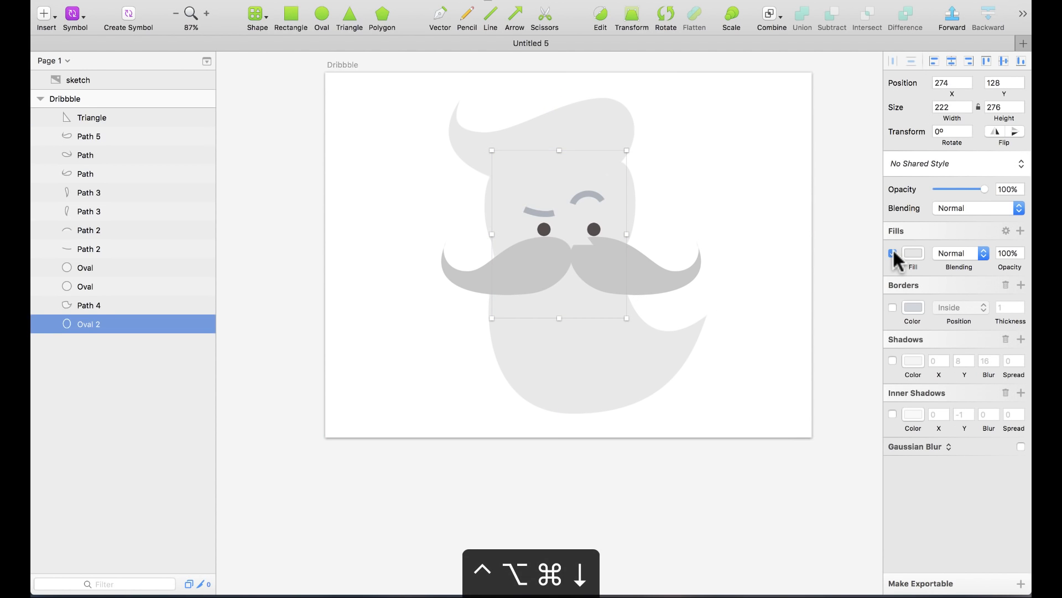
left_click(913, 251)
left_click_drag(896, 301, 878, 301)
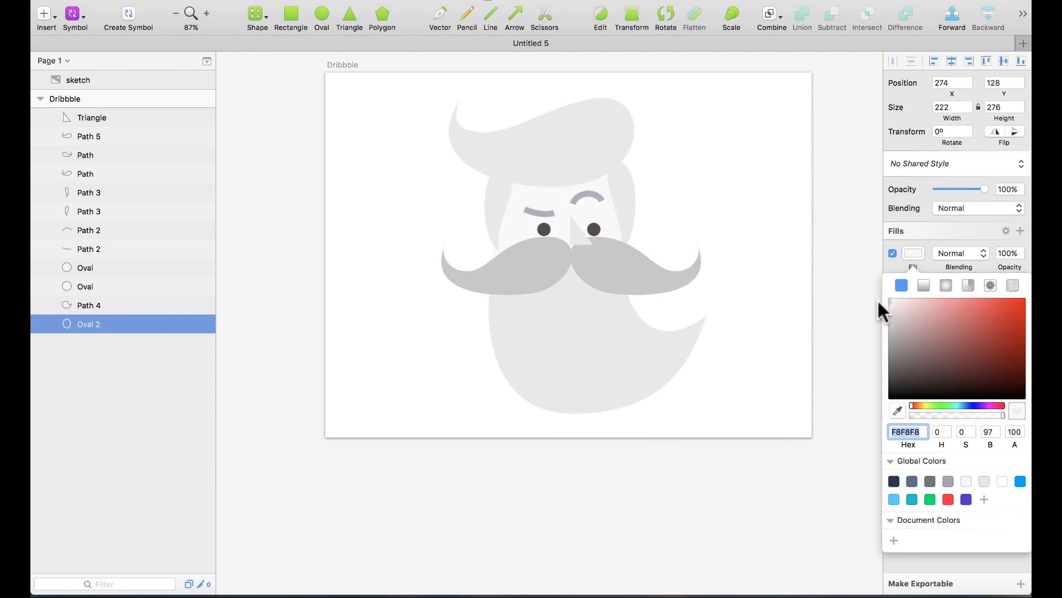
left_click(734, 185)
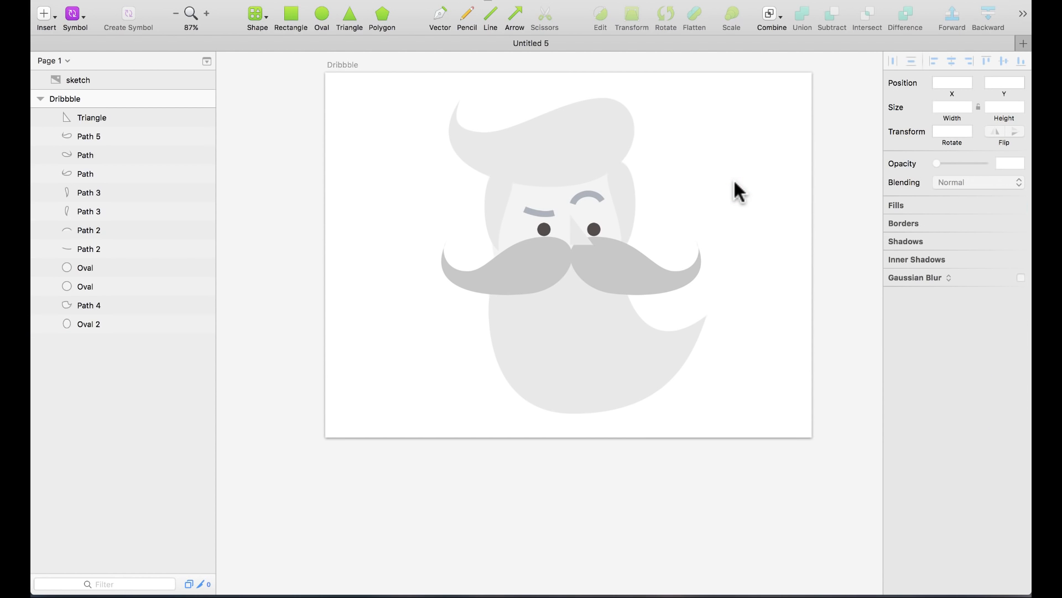
left_click(566, 405)
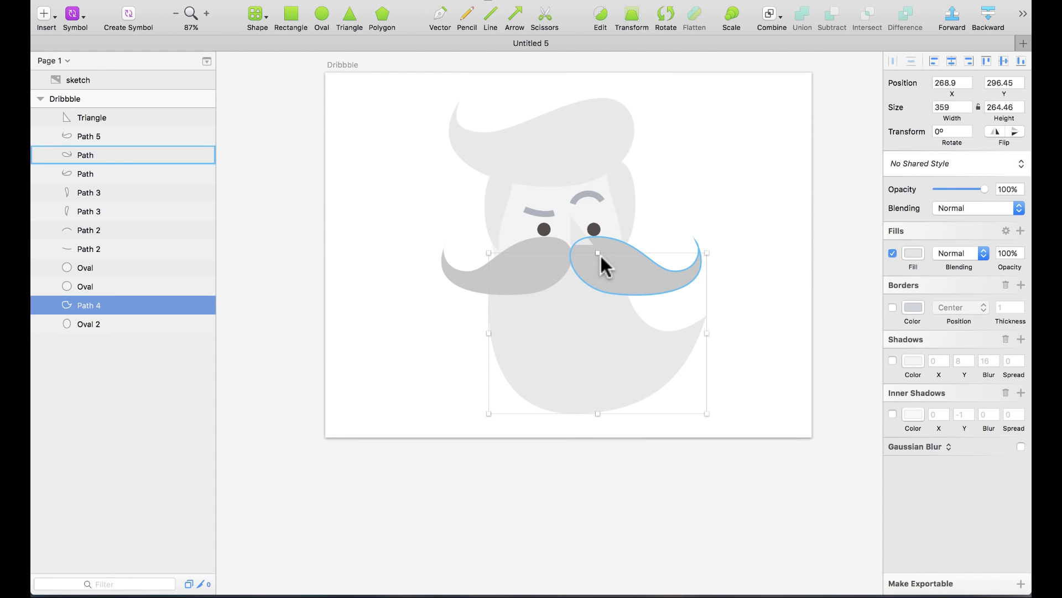
left_click(534, 281)
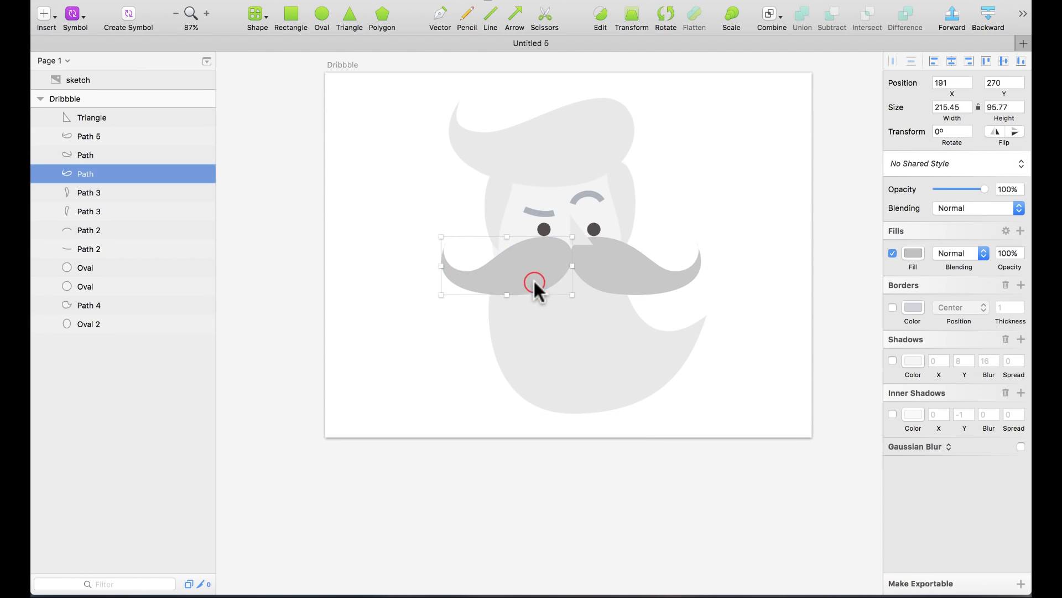
left_click(488, 213)
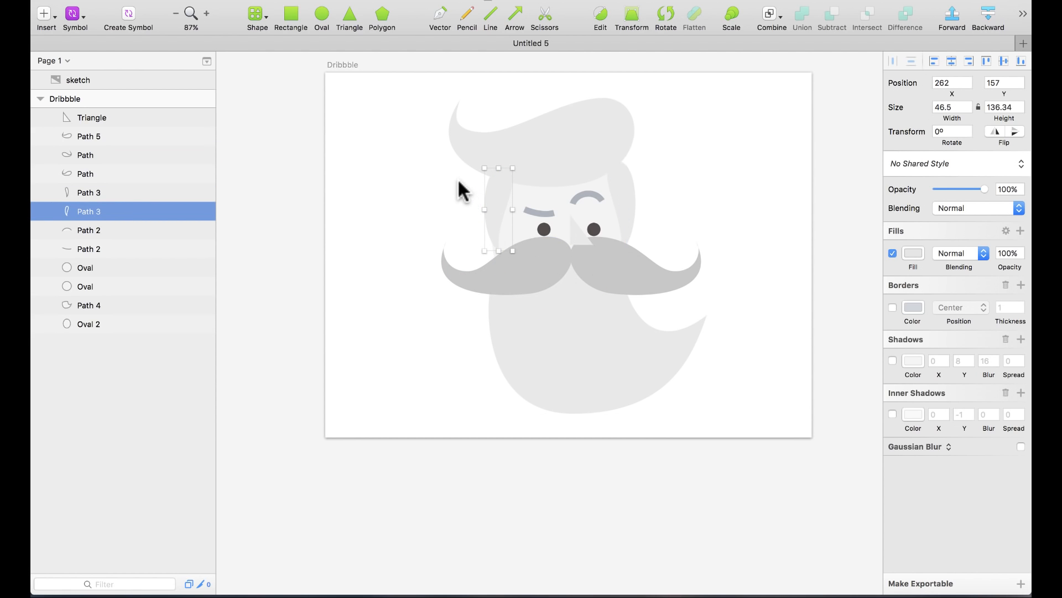
left_click(401, 176)
scroll(400, 176, "right", 2)
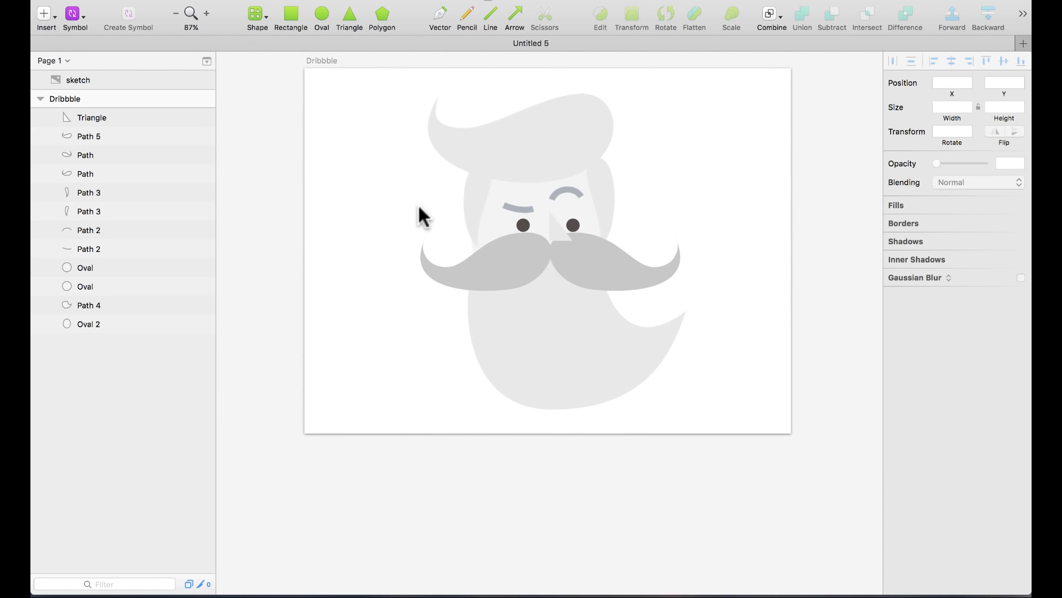
left_click(548, 147)
left_click(701, 143)
Step: Draw an 80 × 80 square swatch in the artboard's upper-right area and fill it with golden yellow FFC03F
left_click_drag(709, 98, 759, 148)
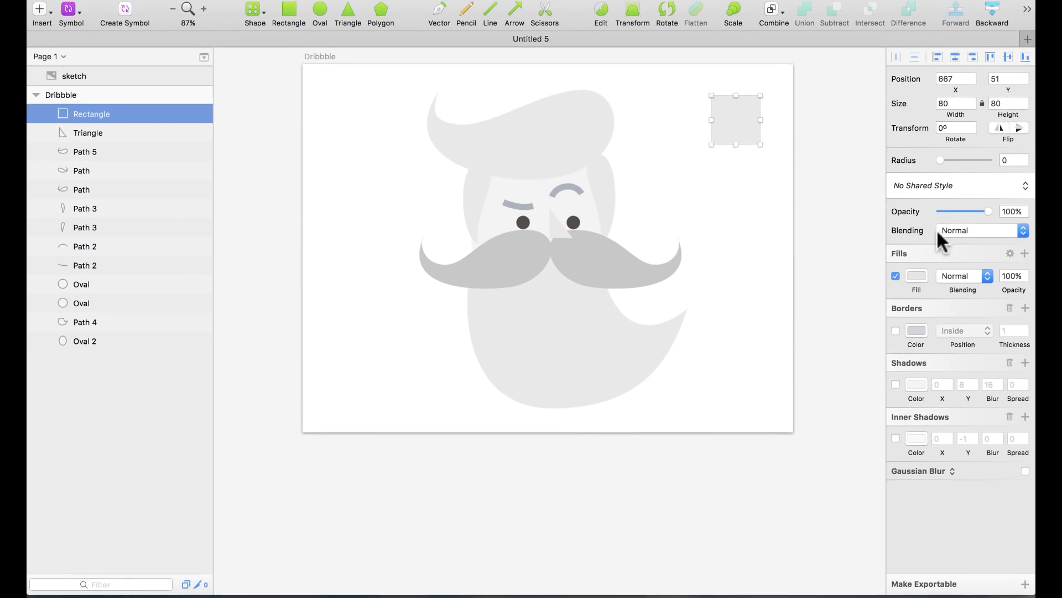
left_click(917, 275)
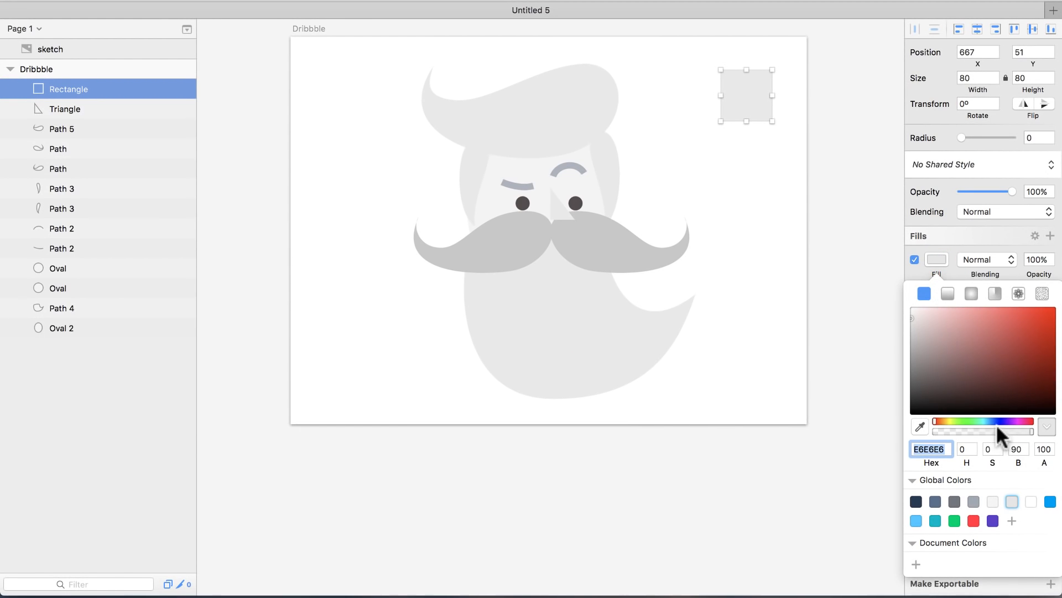
left_click_drag(947, 421, 941, 420)
left_click(1002, 319)
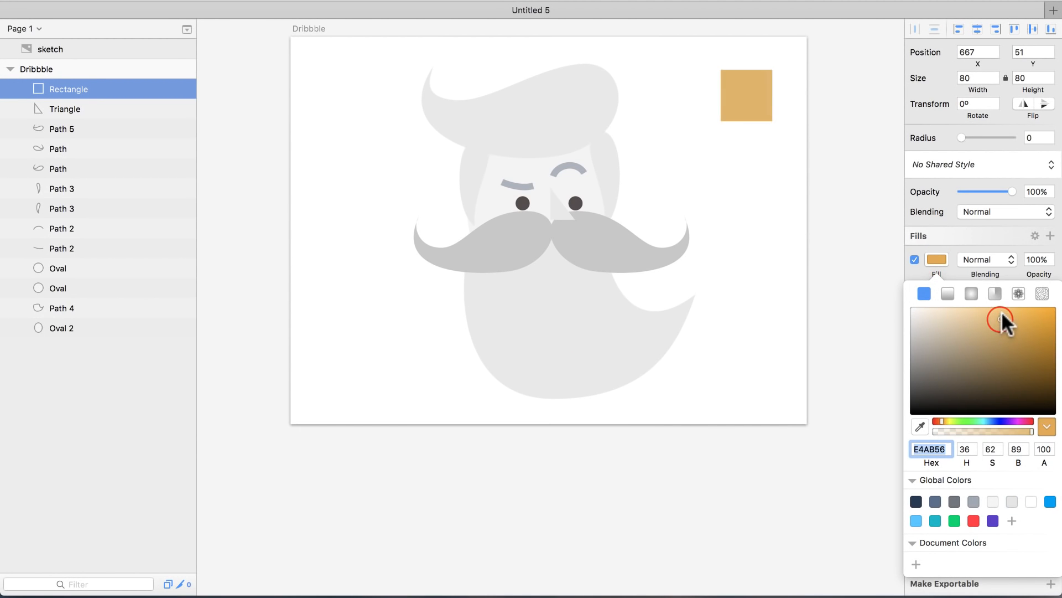
left_click_drag(1002, 316, 1017, 301)
left_click_drag(939, 417, 942, 416)
Step: Duplicate the swatch vertically, colouring the upper square brown C6792A and the lower one orange FFB33F
left_click_drag(747, 97, 750, 127)
left_click_drag(753, 106, 753, 88)
left_click_drag(1021, 313, 1024, 331)
left_click_drag(945, 418, 939, 418)
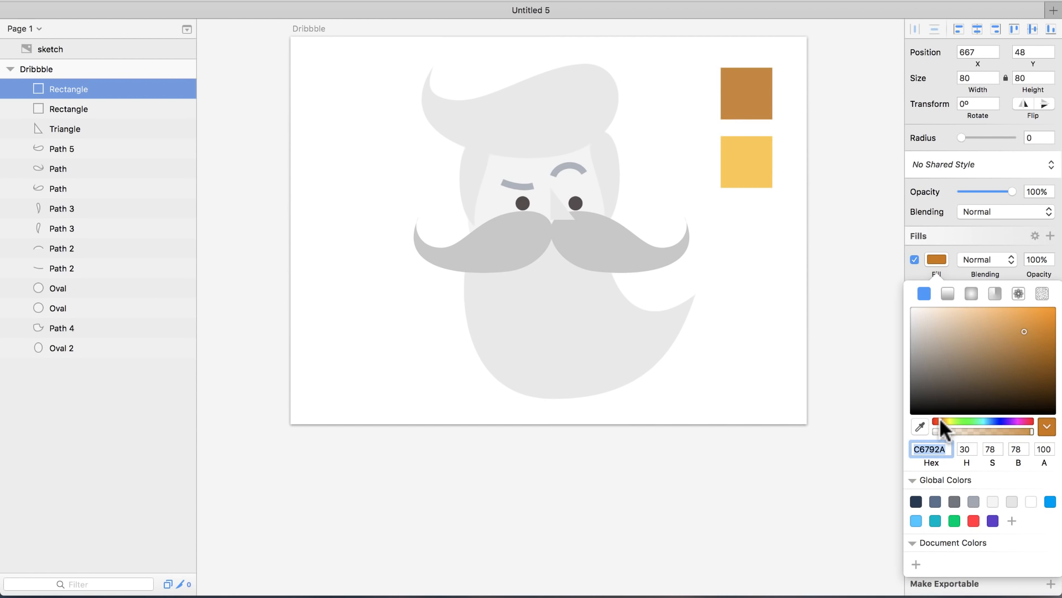
left_click(759, 175)
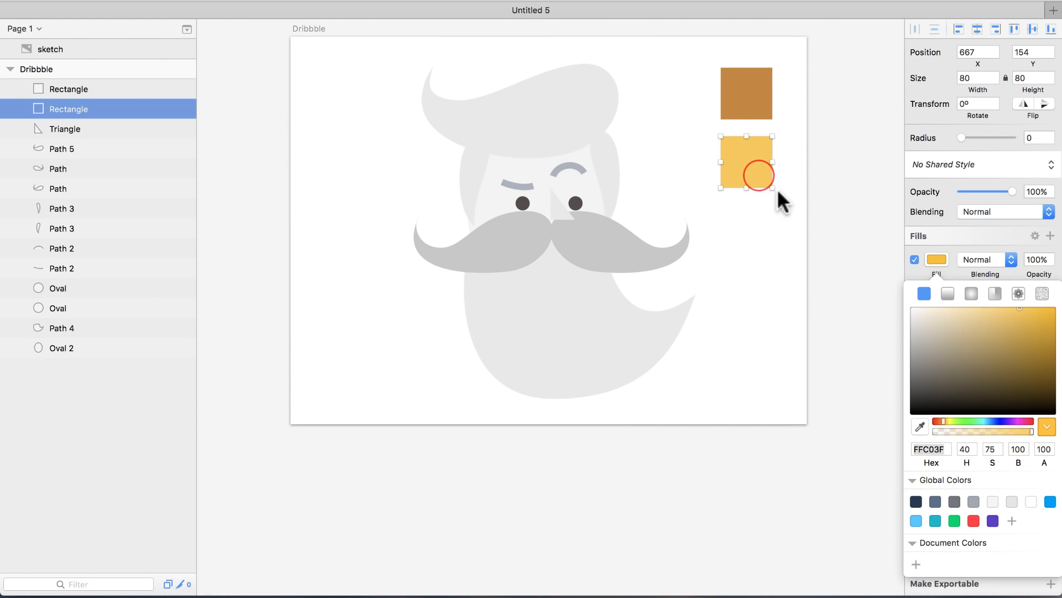
left_click(942, 419)
Step: Duplicate the orange swatch below itself at Y 259 and fill the copy with light orange FFD595
left_click_drag(749, 164, 763, 232)
left_click(981, 315)
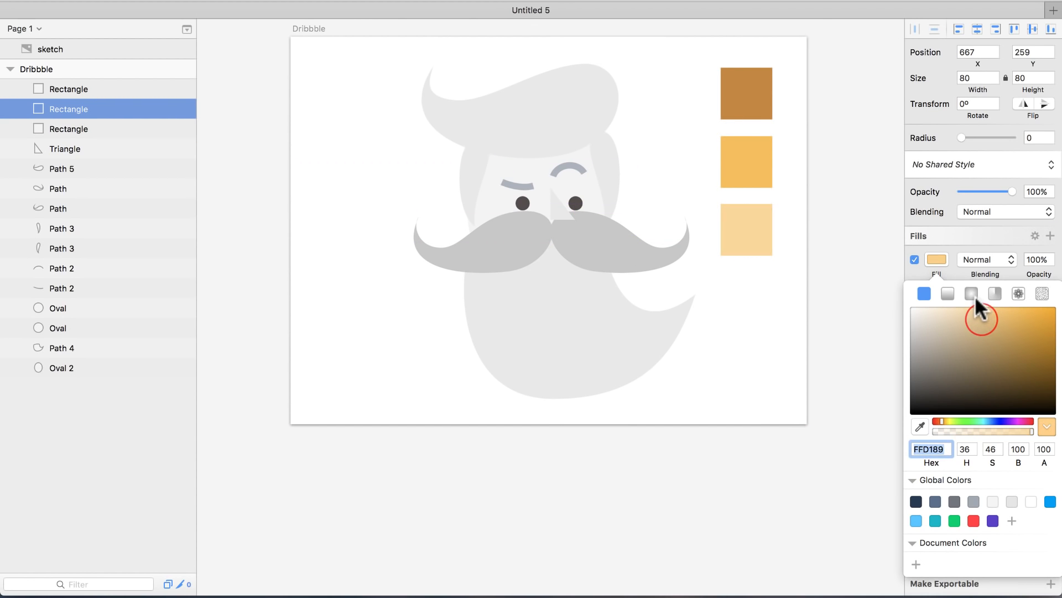
left_click_drag(975, 296, 972, 299)
Step: Duplicate the light orange swatch below itself at Y 364 and fill the copy with cream FFEED3
left_click_drag(765, 247, 750, 303)
left_click(943, 310)
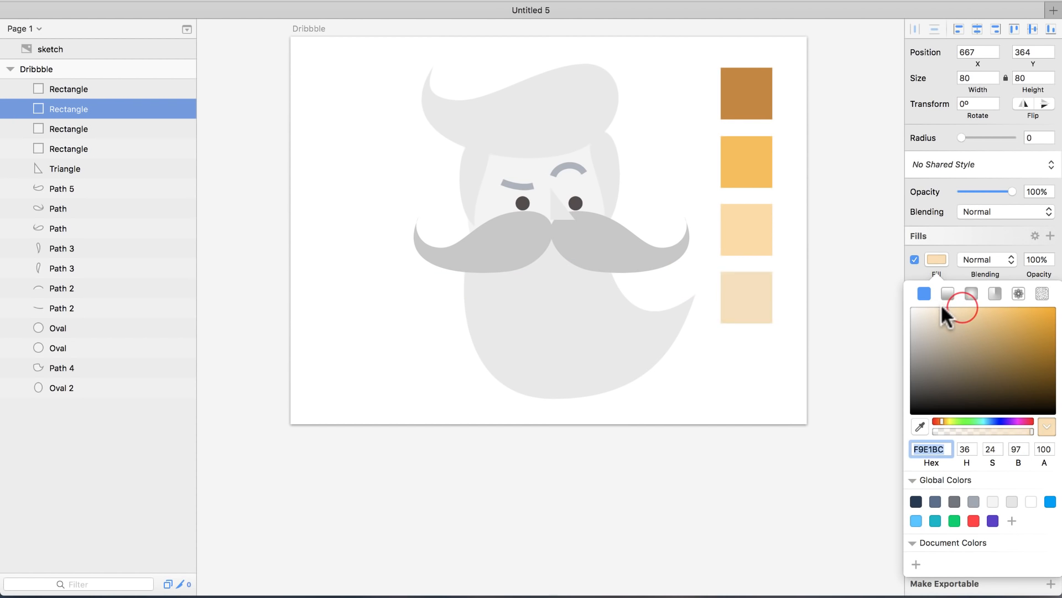
left_click(935, 301)
left_click(790, 284)
left_click(782, 55)
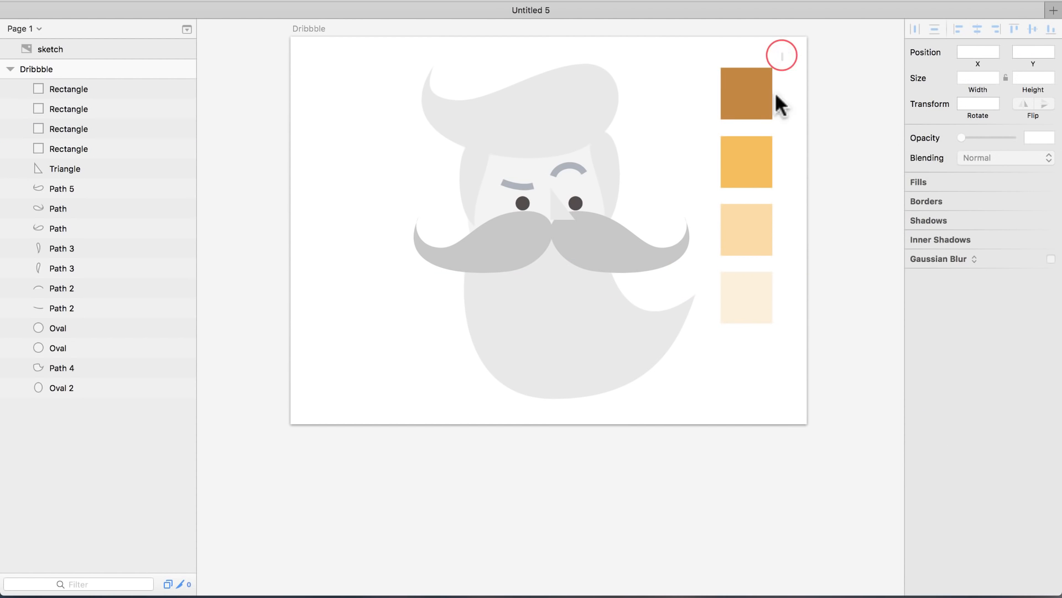
Step: Save the brown, orange, light orange and cream swatch colours as document colours, and delete the four swatches
left_click(758, 98)
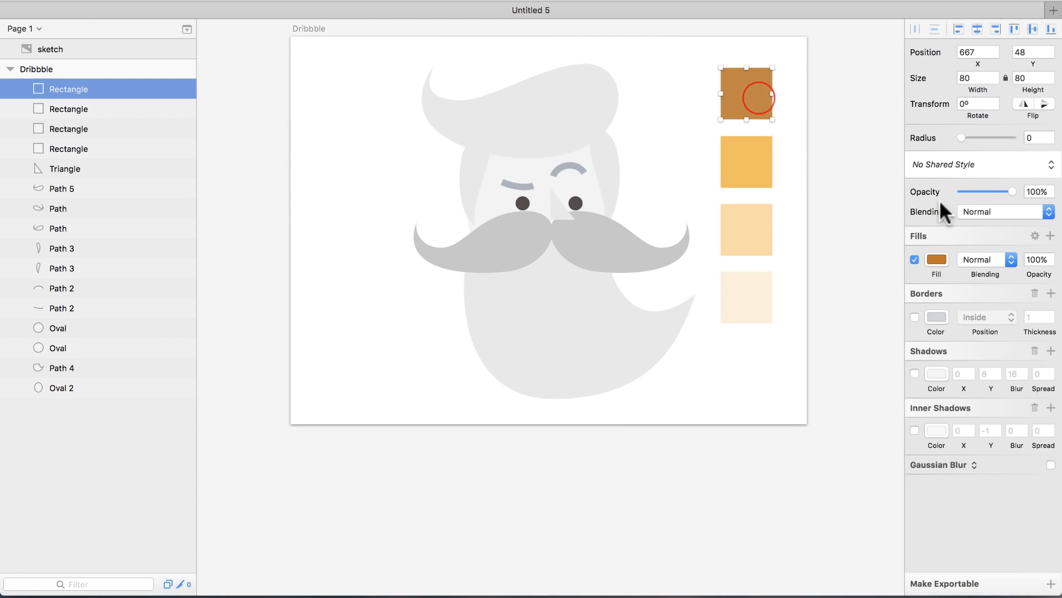
left_click(939, 258)
left_click(917, 564)
left_click(747, 148)
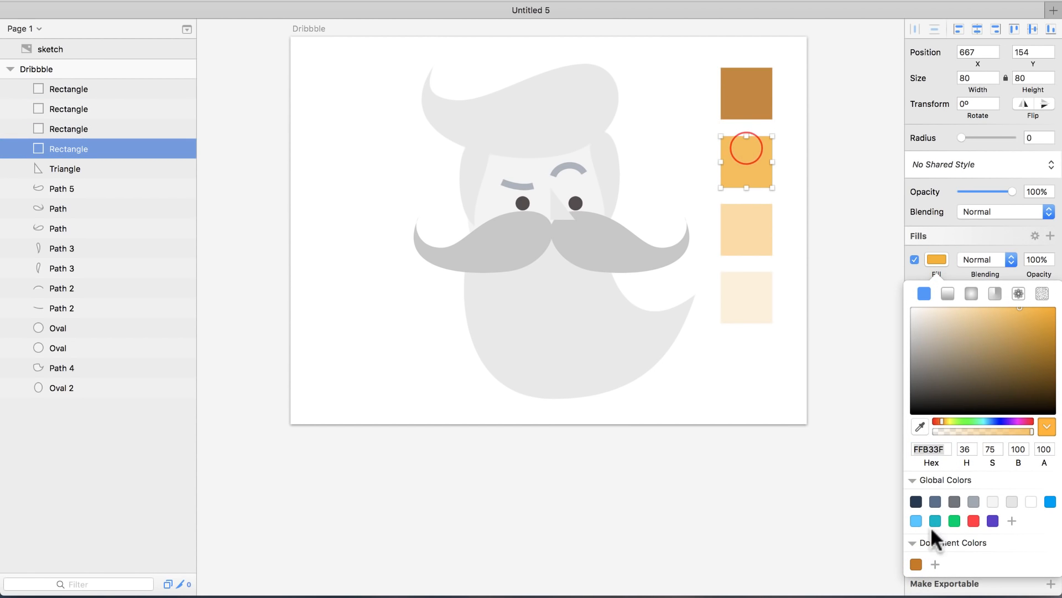
left_click(934, 562)
left_click(757, 227)
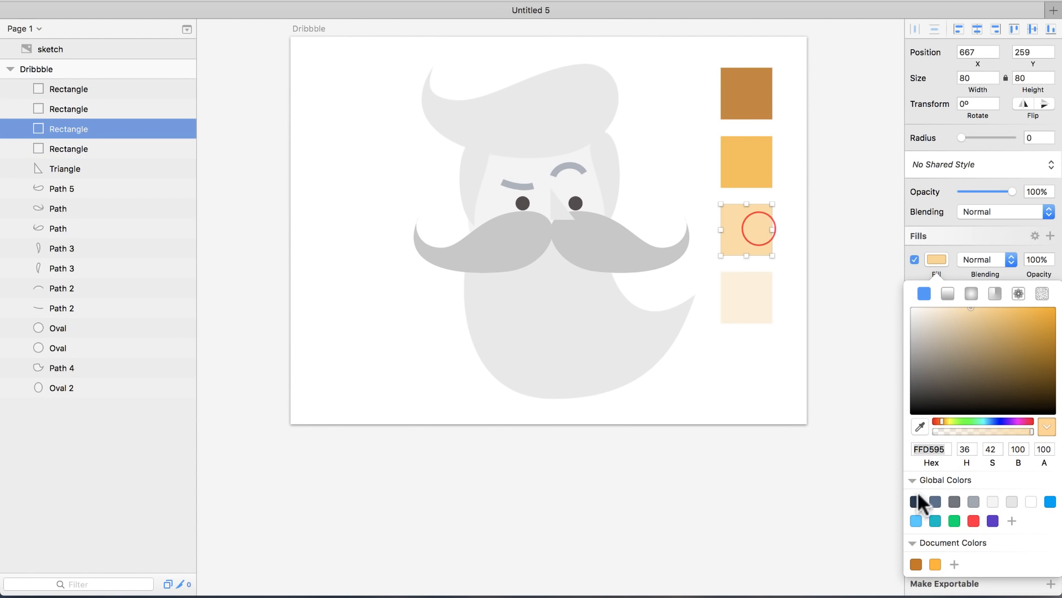
left_click(954, 564)
left_click(756, 298)
left_click(974, 564)
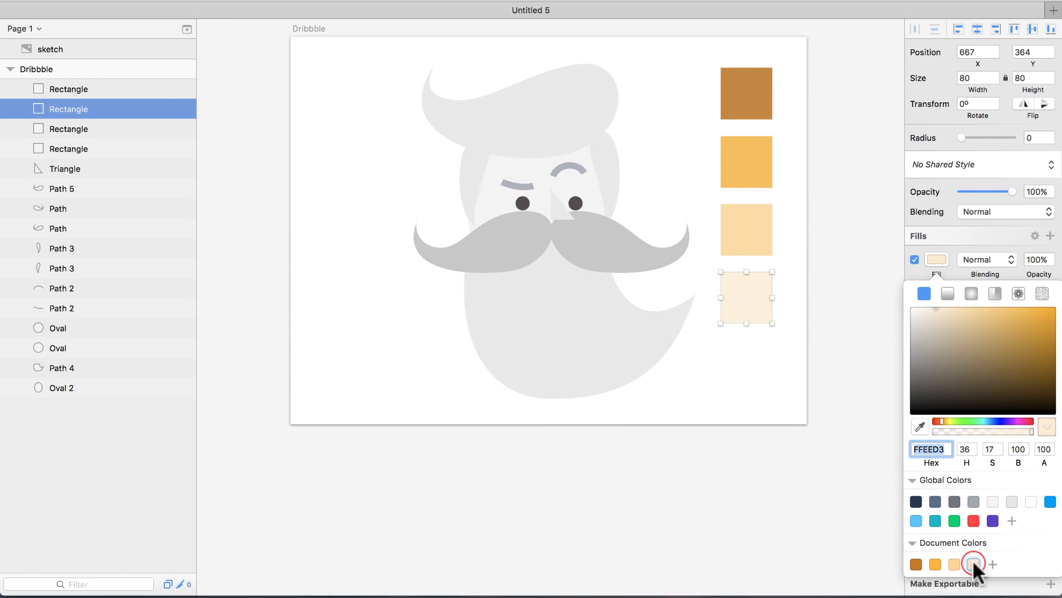
left_click_drag(825, 84, 732, 280)
key("Delete")
Step: Fill the hair, both sideburns and the beard with the orange document colour FFB33F
left_click_drag(379, 48, 711, 443)
scroll(702, 422, "up", 3)
left_click(528, 84)
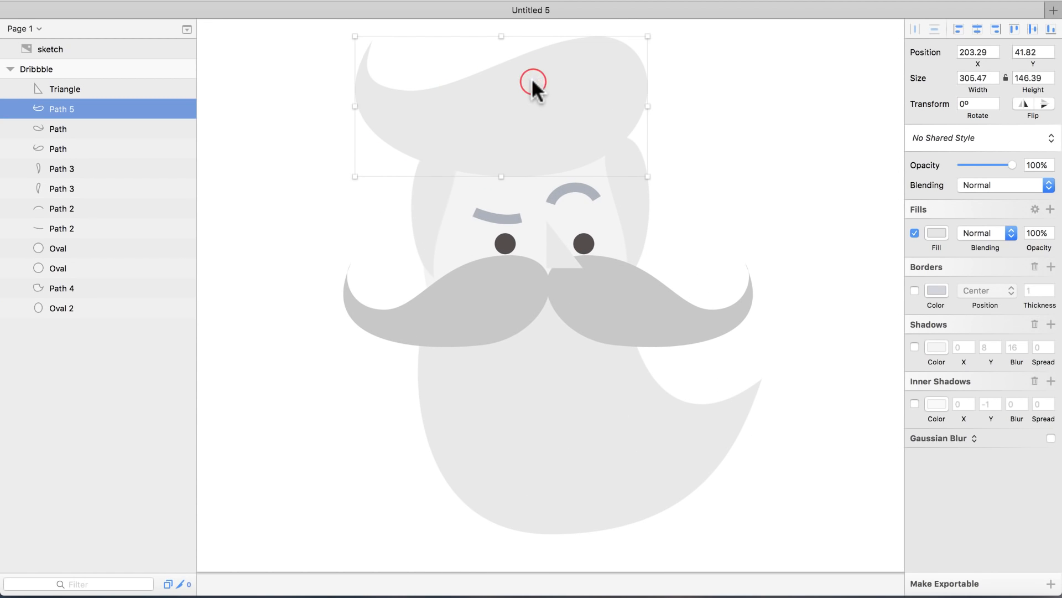
left_click(440, 198, "shift")
left_click(636, 196, "shift")
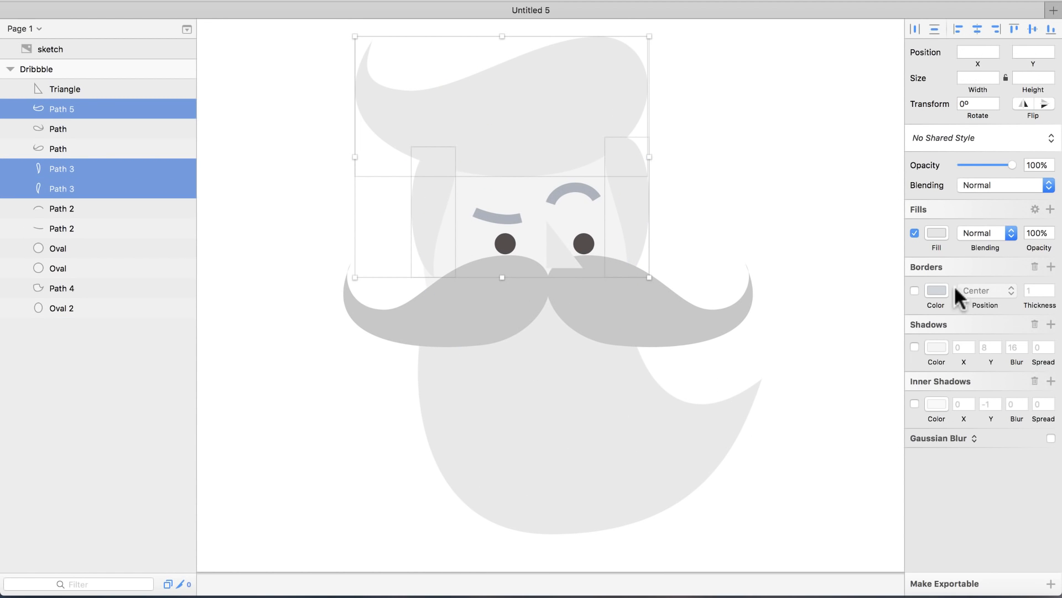
left_click(937, 233)
left_click(935, 537)
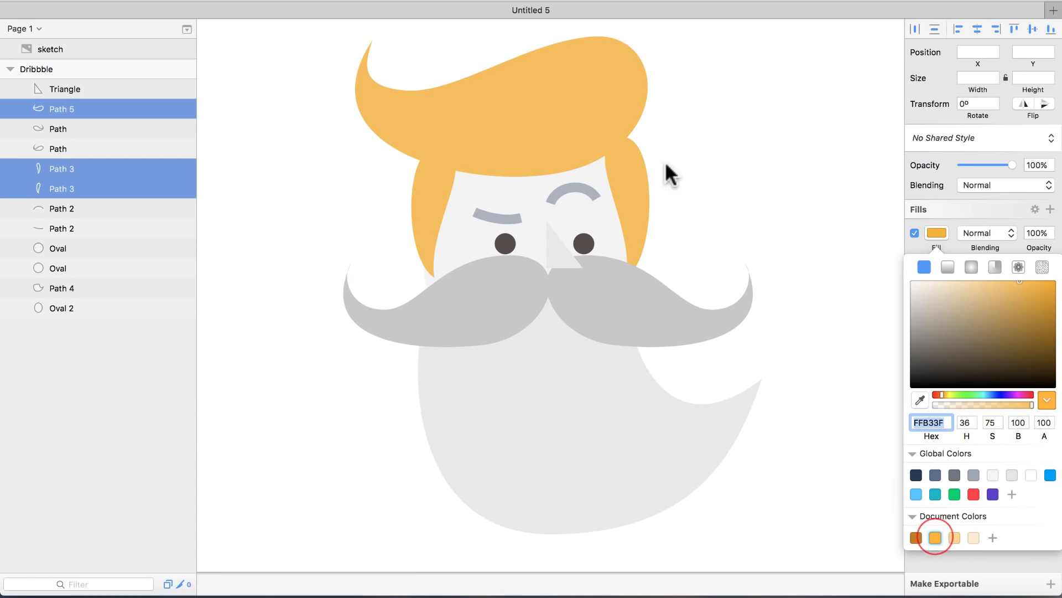
left_click(500, 412)
left_click(935, 537)
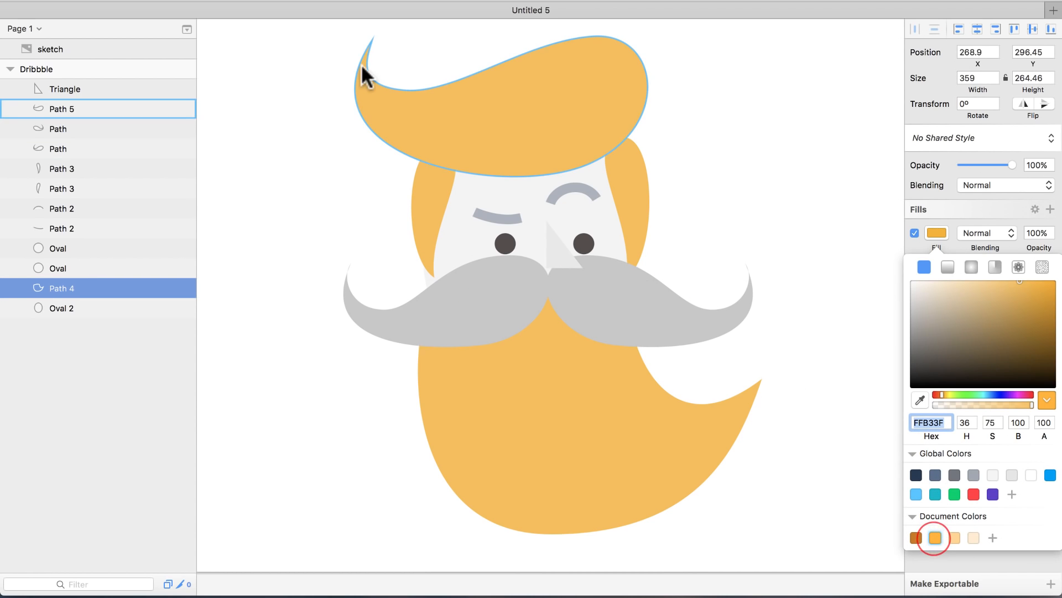
Step: Fill the face oval with the cream document colour
left_click(452, 242)
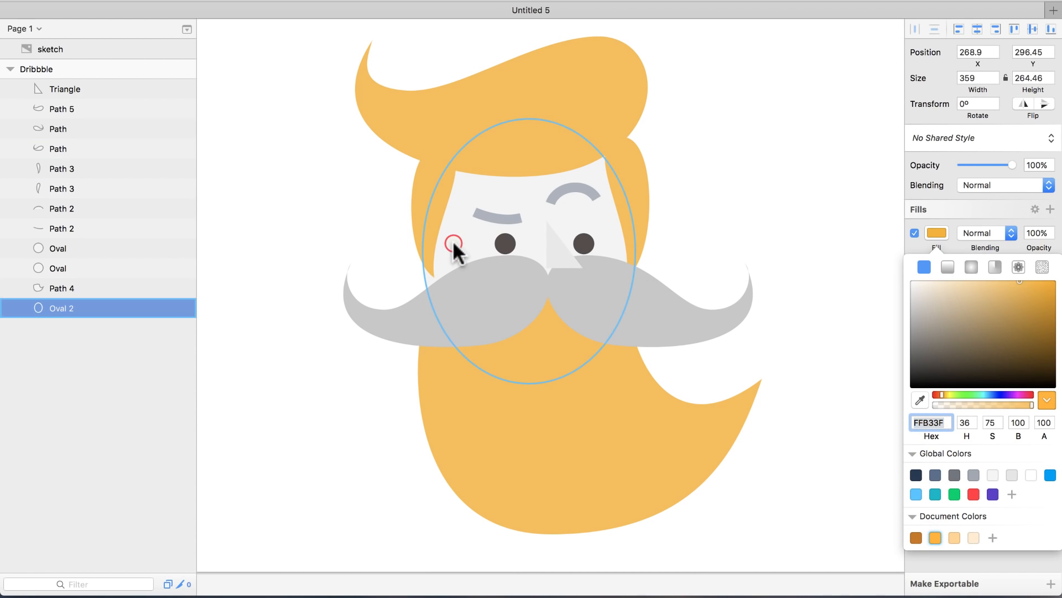
left_click(973, 537)
left_click(713, 169)
Step: Fill both moustache halves with a darker orange, E6A137, after trying the brown and orange document colours
left_click(450, 320)
left_click(648, 314, "shift")
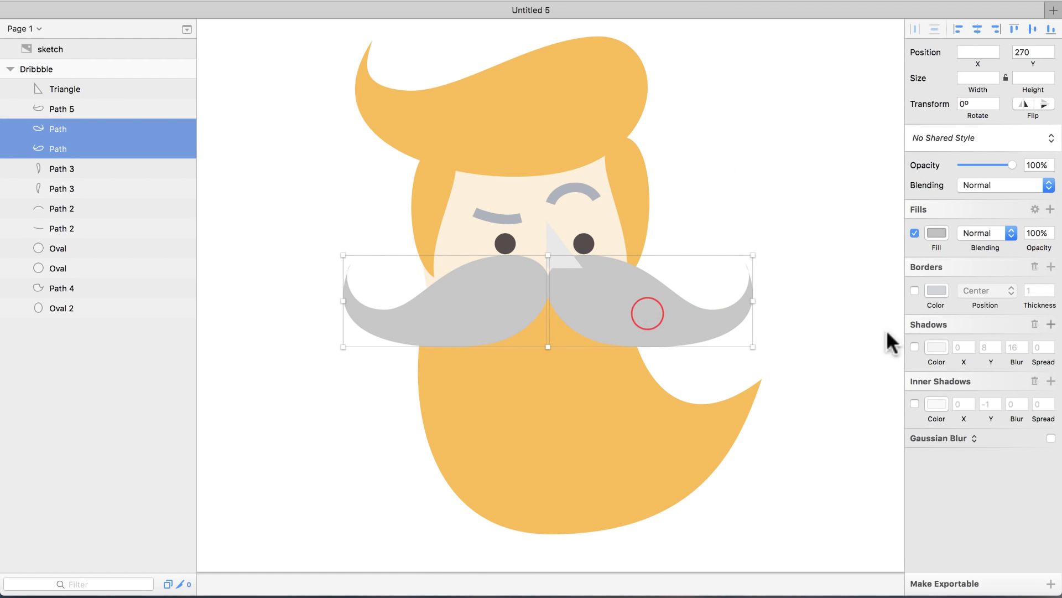
left_click(942, 238)
left_click(918, 536)
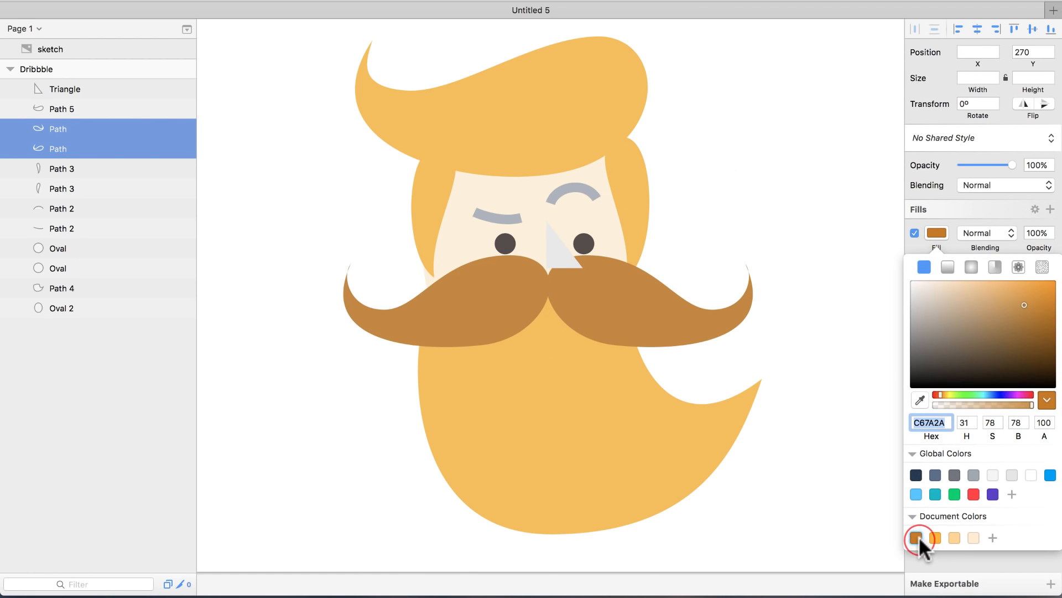
left_click(935, 536)
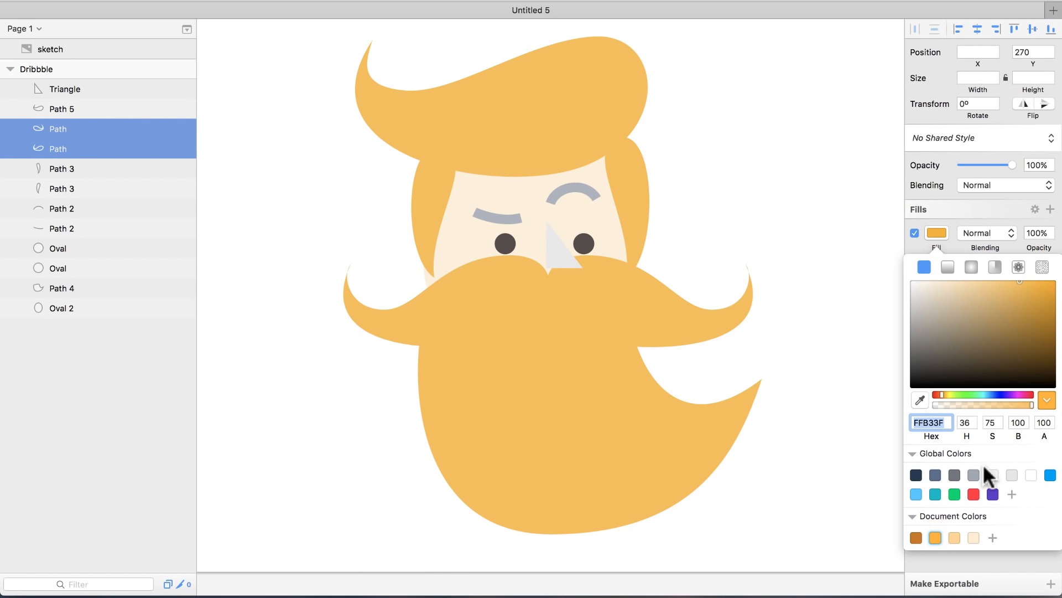
left_click(1021, 290)
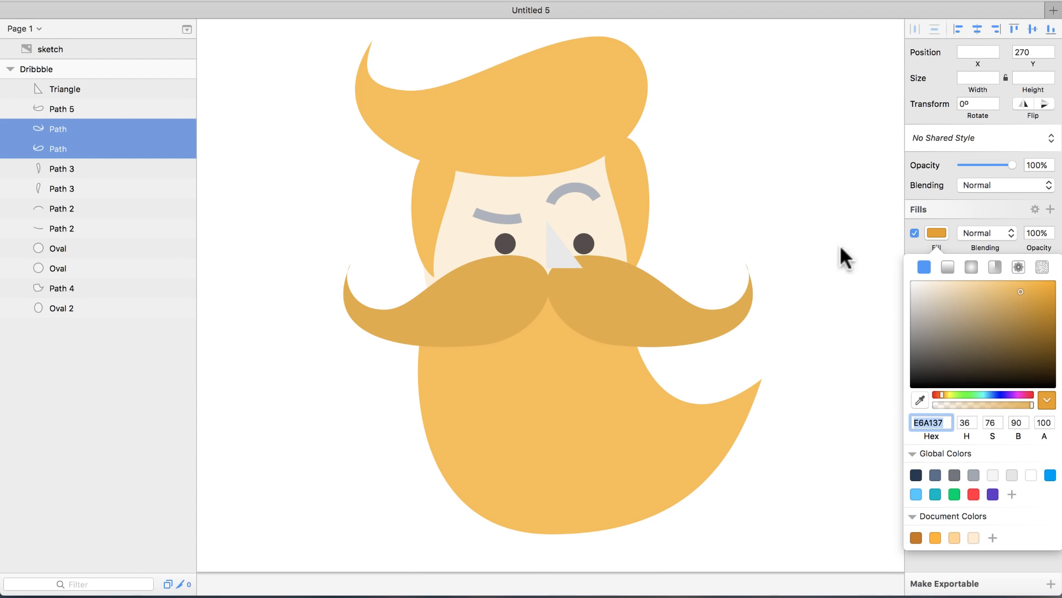
Step: Fill the nose triangle with a light salmon pink, shifting the hue and saturation from the orange document colour
left_click(554, 239)
left_click(935, 537)
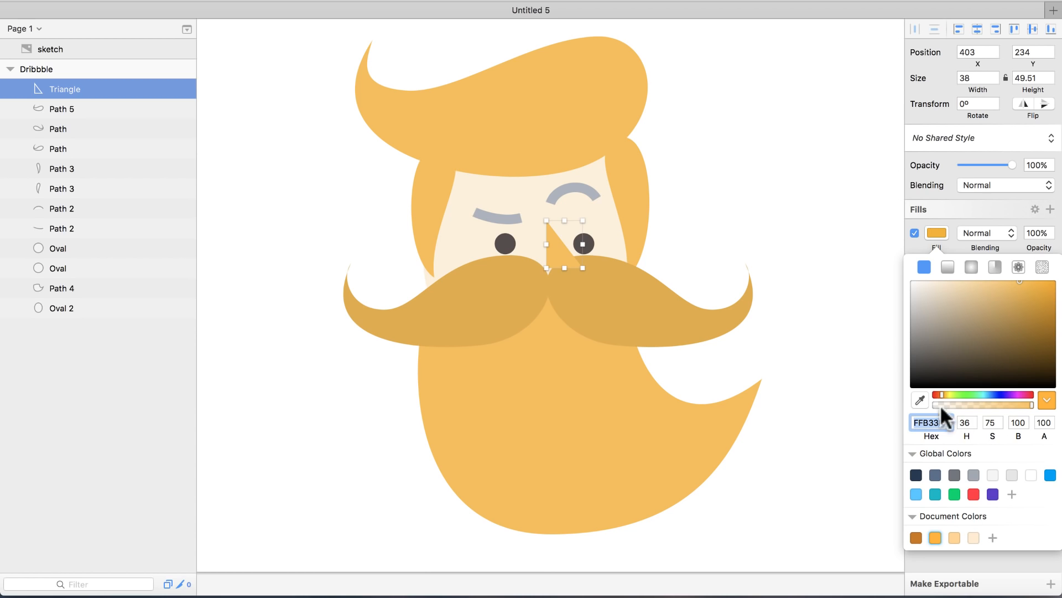
left_click_drag(941, 394, 937, 393)
left_click_drag(985, 281, 982, 276)
left_click(728, 219)
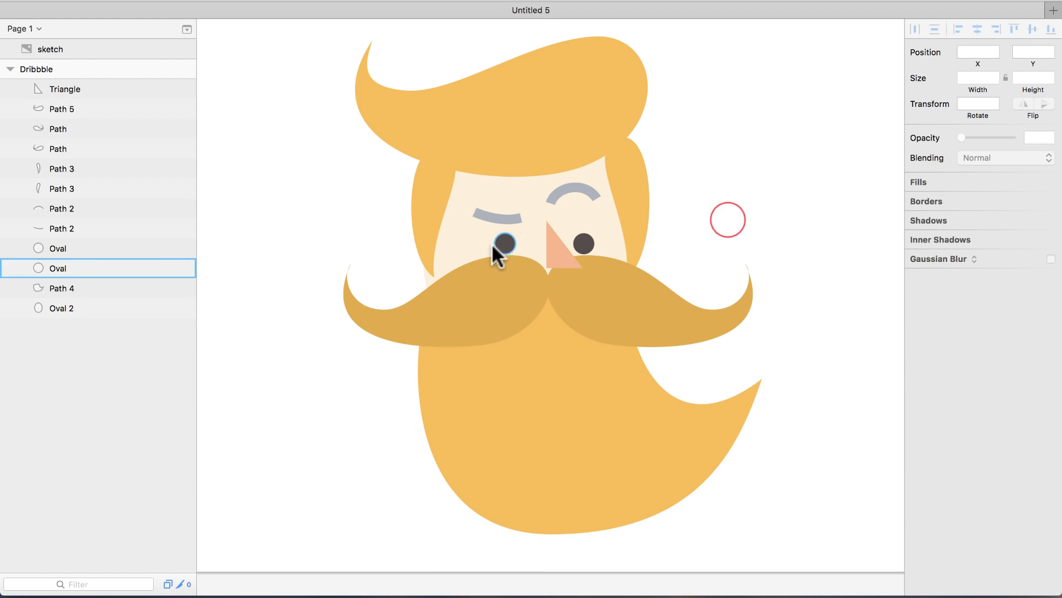
Step: Fill both eye circles with the muted blue 4C5B8C
left_click(493, 247)
left_click(583, 243, "shift")
left_click(938, 232)
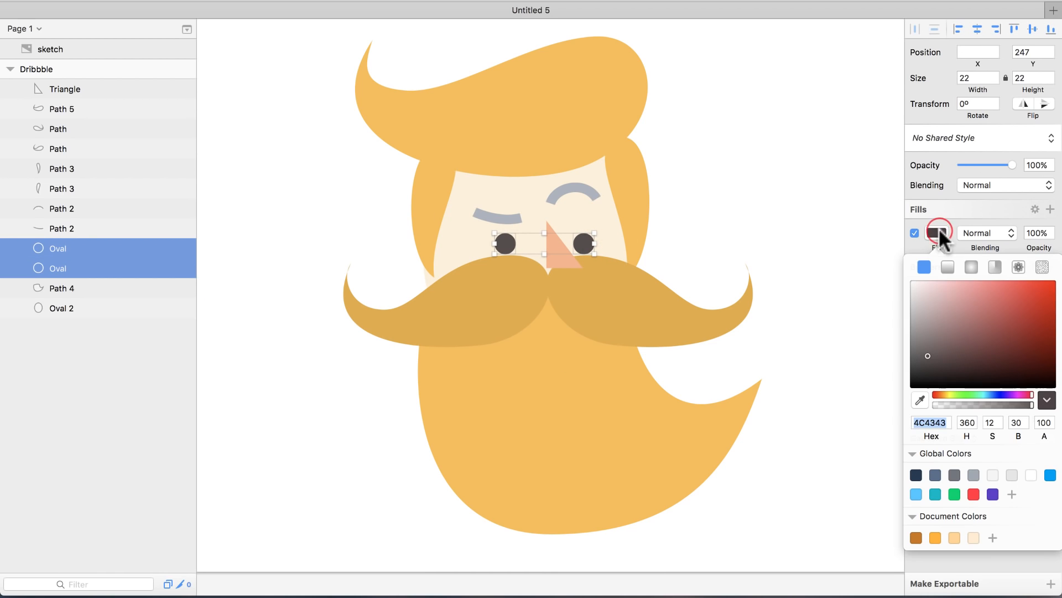
left_click(994, 394)
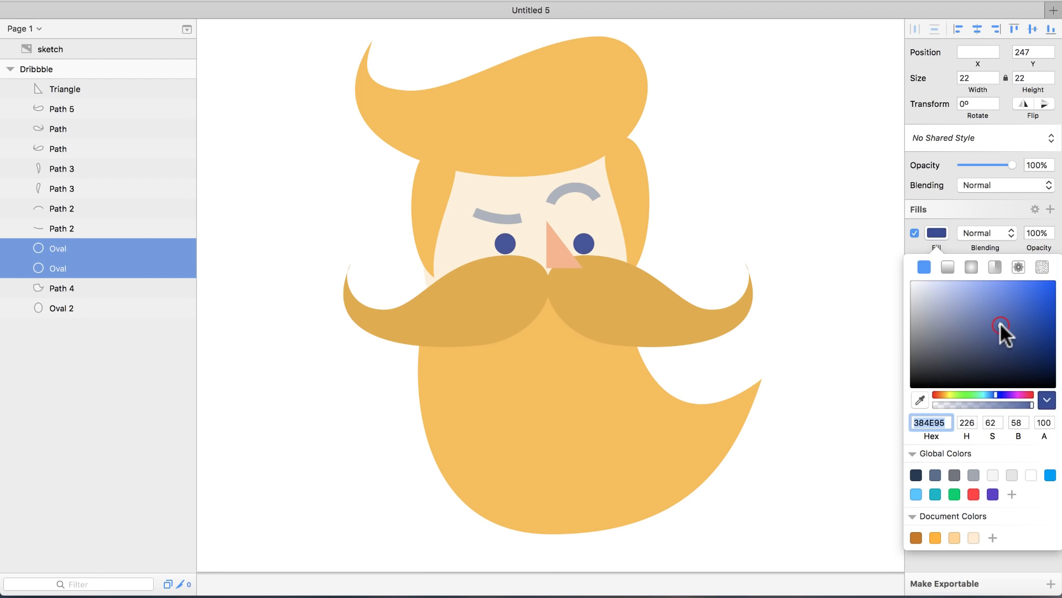
left_click_drag(1000, 322, 976, 327)
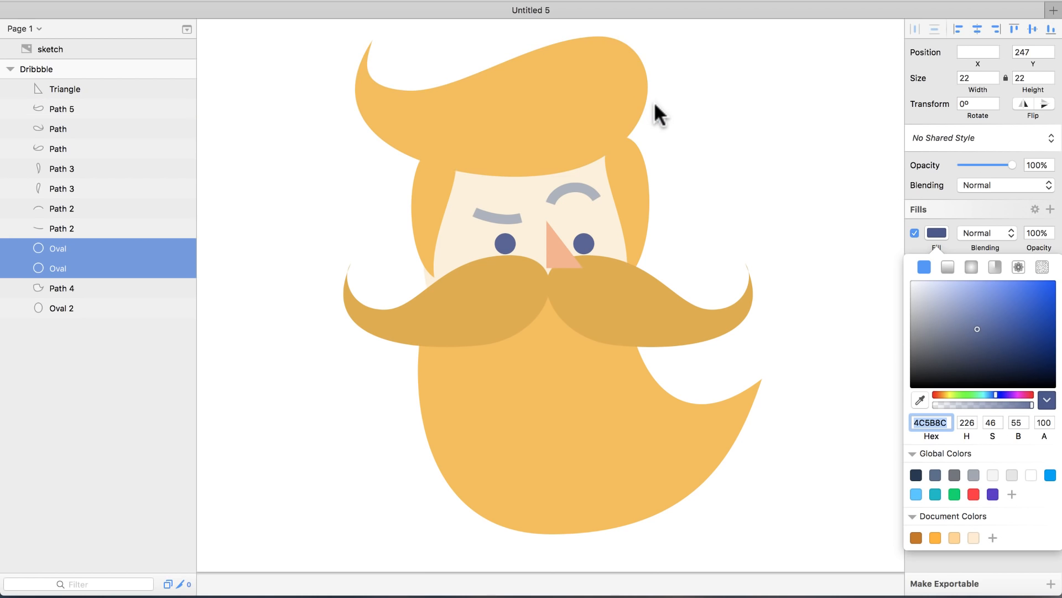
Step: Set the border colour of both eyebrows to dark orange D69634, comparing it with the brown and orange document colours
left_click(497, 216)
left_click(571, 189, "shift")
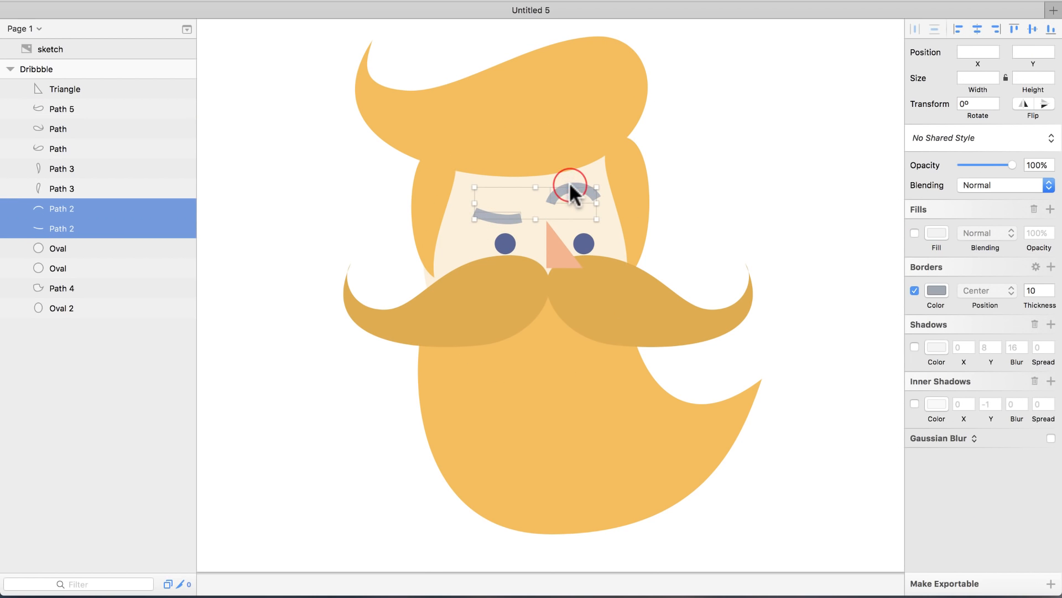
left_click(938, 291)
left_click(916, 586)
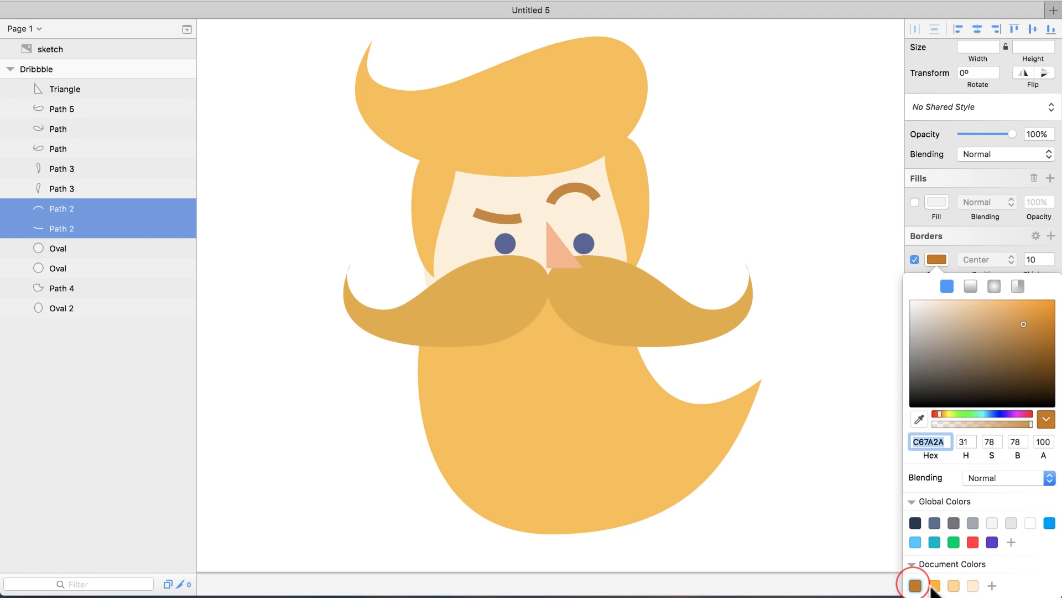
left_click(934, 586)
left_click(915, 586)
left_click(935, 586)
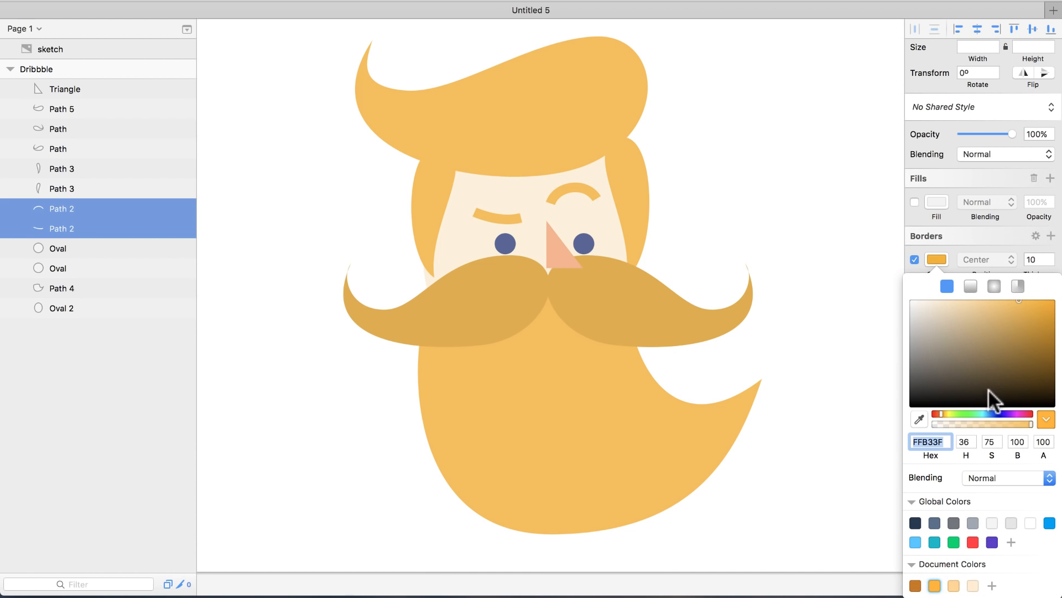
left_click(1016, 313)
Step: Refine the fill of both moustache halves to DF9E3C and save it as a document colour
left_click(650, 298)
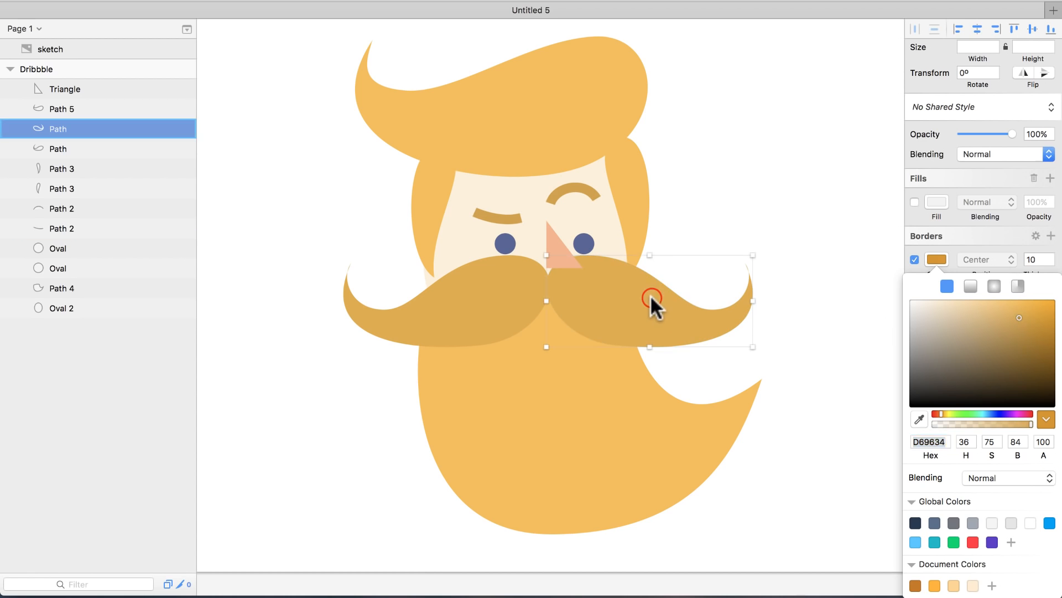
left_click(480, 302, "shift")
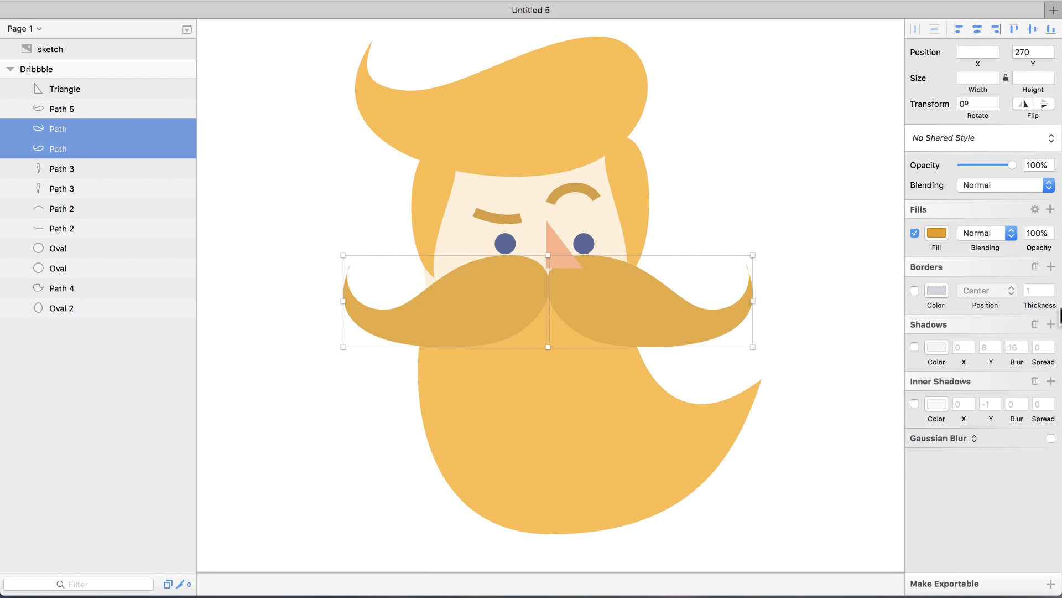
left_click(937, 232)
left_click_drag(1014, 295, 1015, 290)
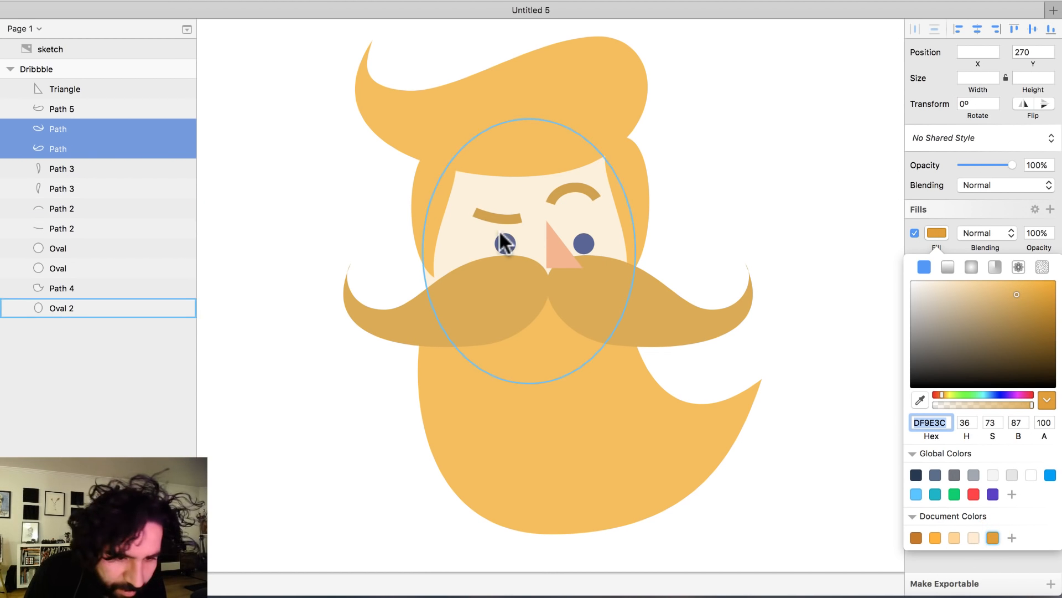
Step: Set the border colour of both eyebrows to the moustache's document colour DF9E3C
left_click(504, 212)
left_click(582, 188, "shift")
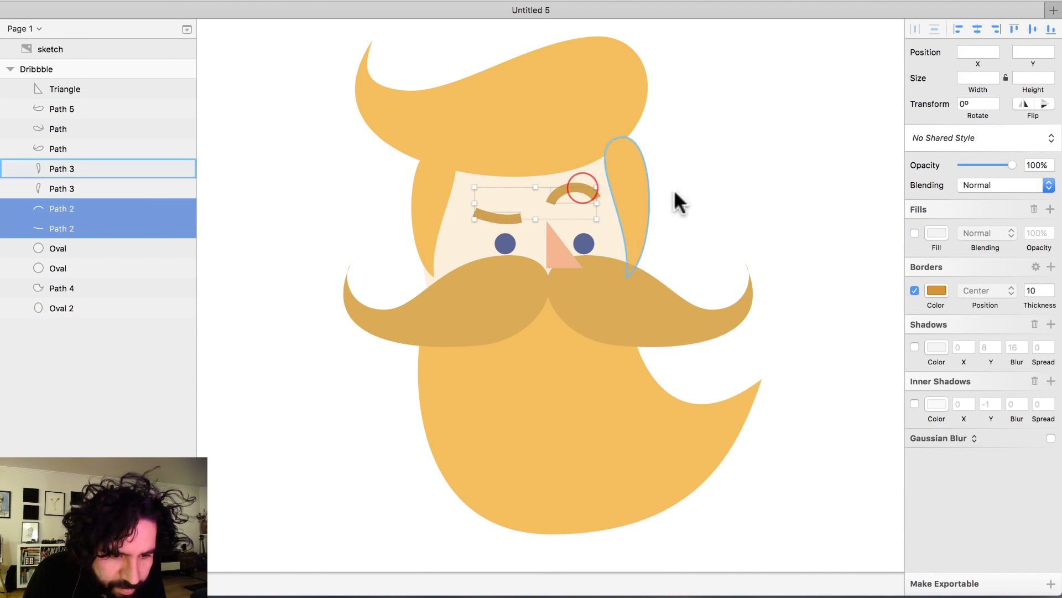
left_click(937, 290)
left_click(992, 585)
left_click(748, 189)
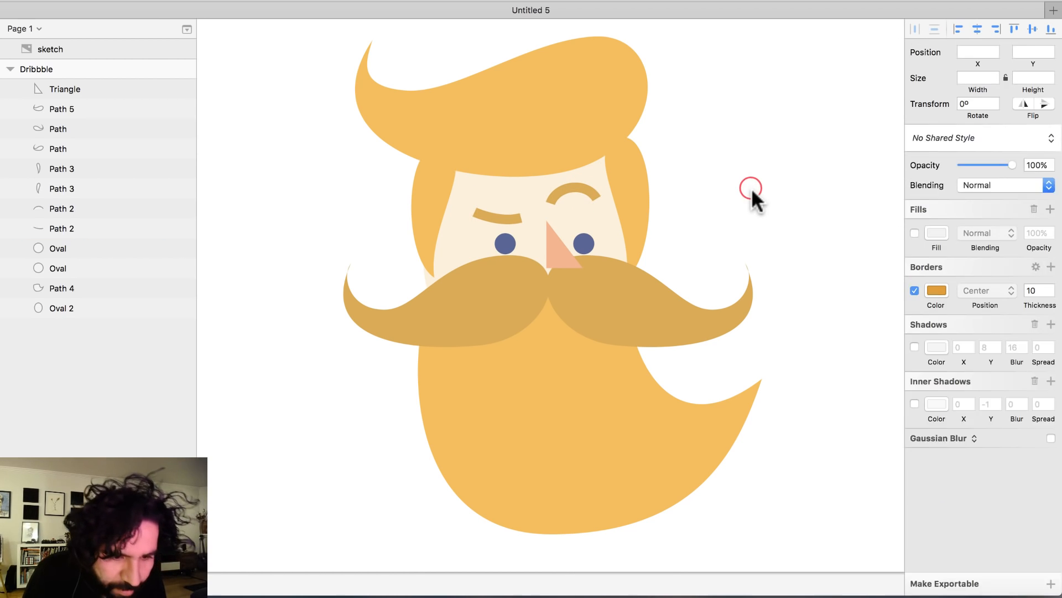
Step: Draw a body oval about 555 by 476 over the artboard's lower edge and send it behind all other layers
key("super+minus")
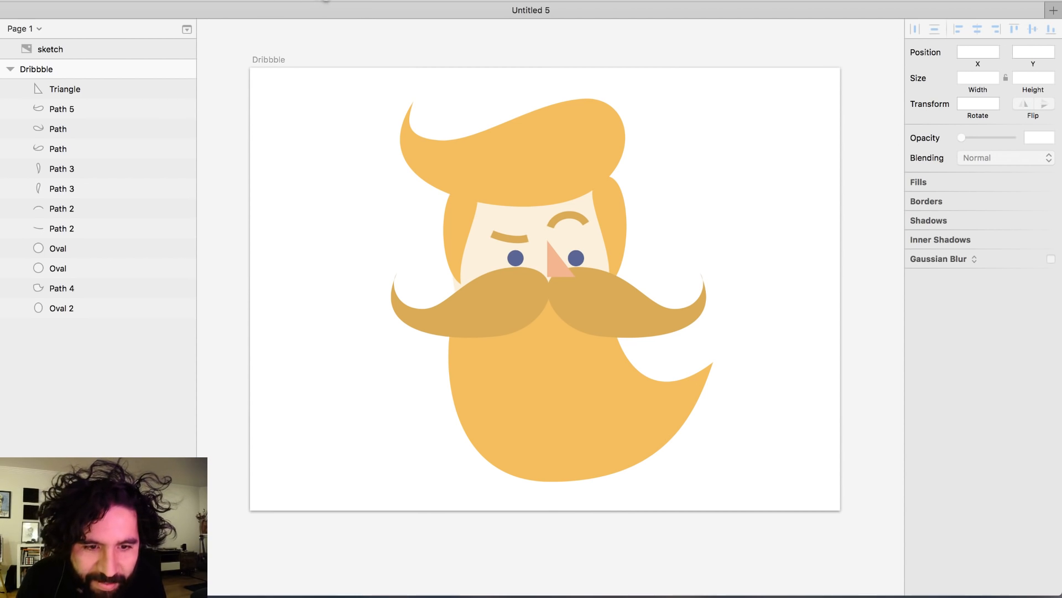
key("o")
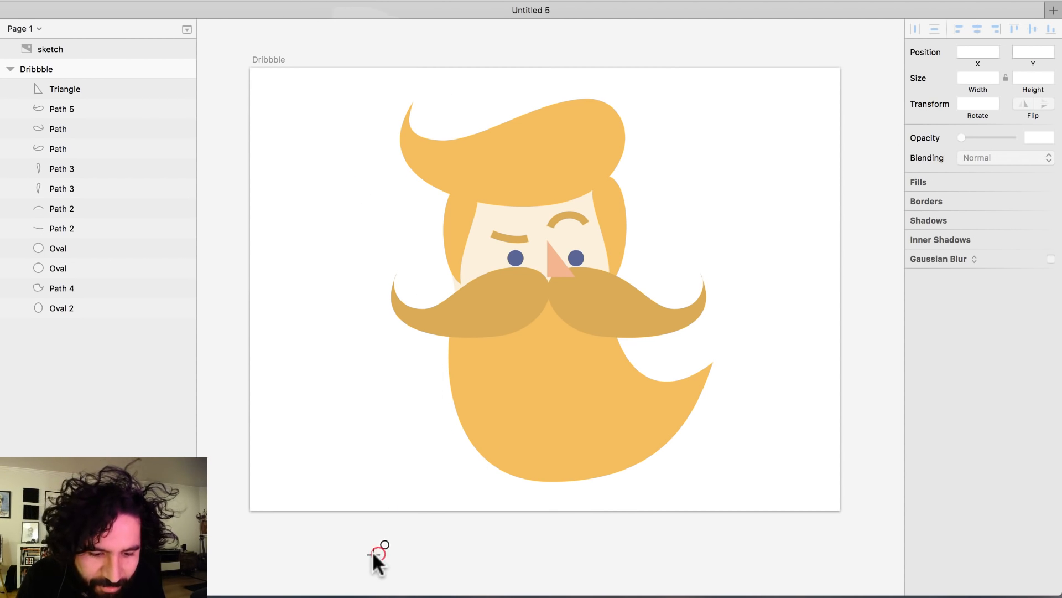
left_click_drag(376, 554, 695, 238)
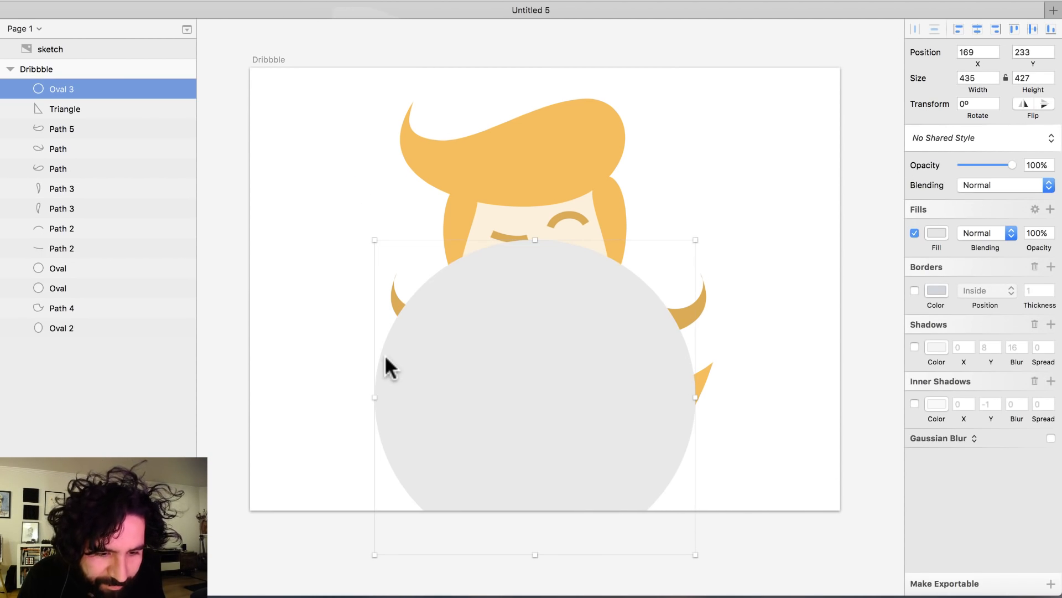
left_click_drag(535, 358, 506, 489)
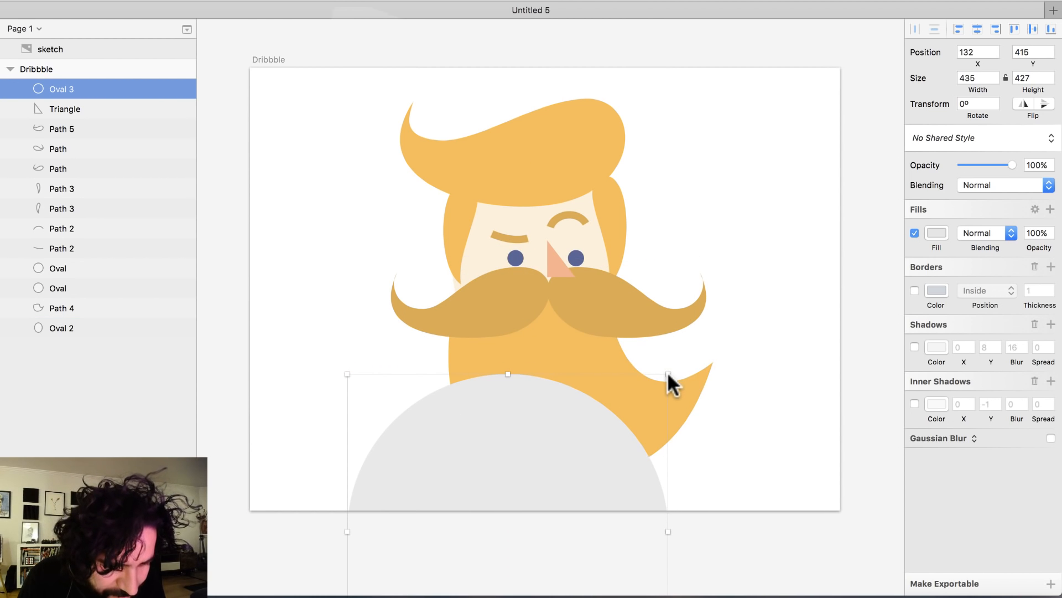
left_click_drag(669, 371, 755, 328)
key("ctrl+alt+super+Down")
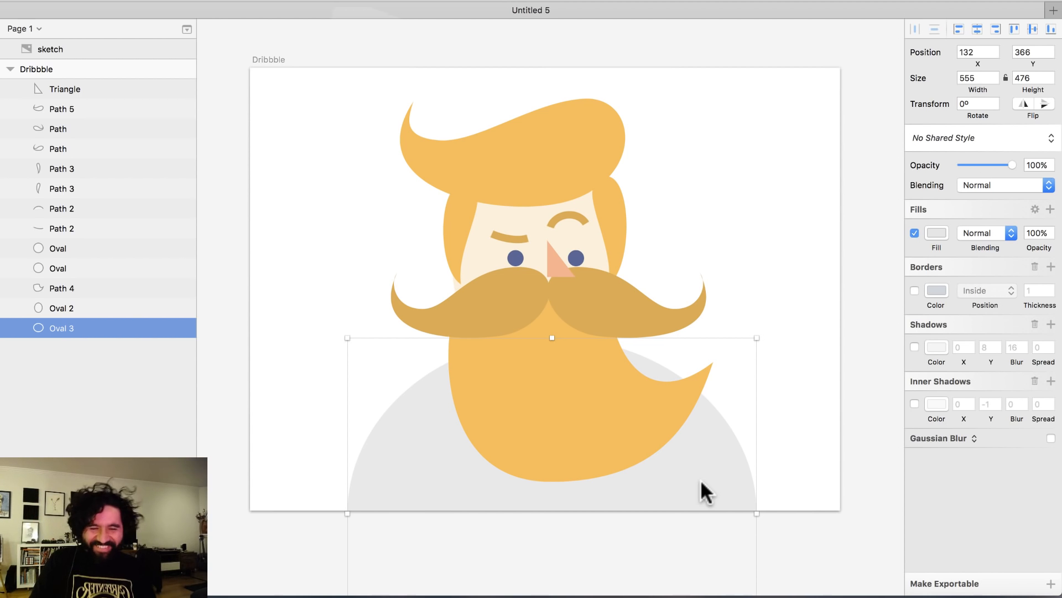
Step: Send the Multiply-blended moustache shadow group backward in the layer order
left_click_drag(430, 32, 629, 275)
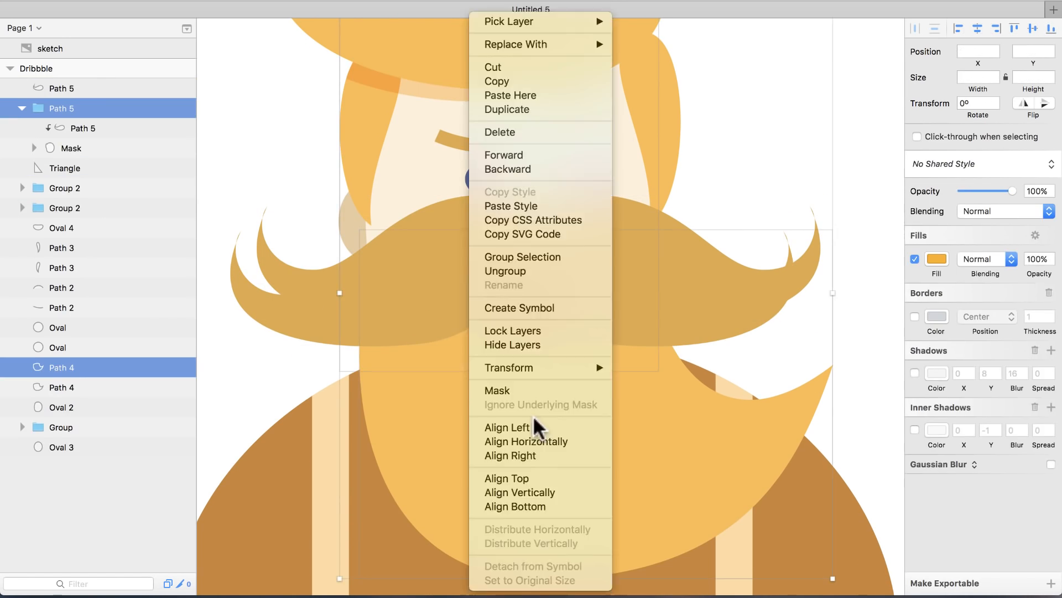
left_click(101, 129)
key("alt+super+Down")
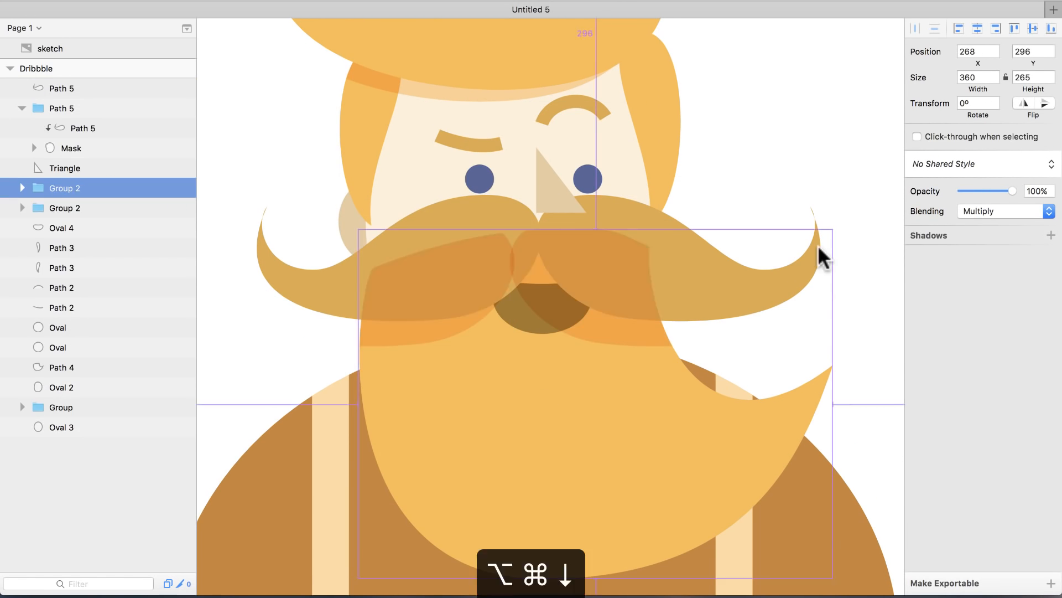
Step: Send the nose's shadow triangle, with a Multiply fill at 30% opacity, backward in the layer order
key("super+minus")
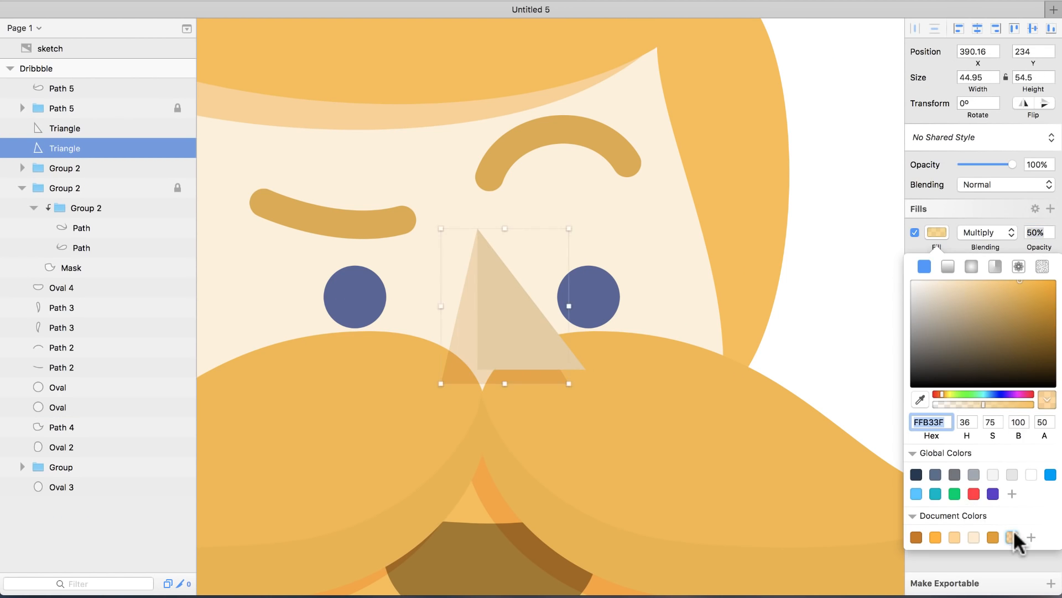
key("alt+super+Down")
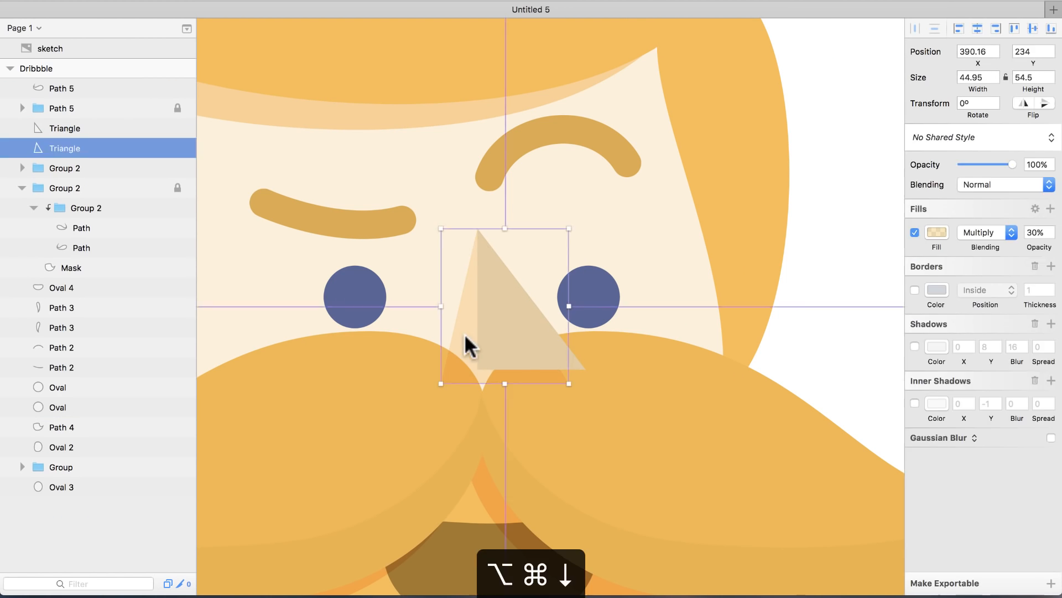
key("shift+super+g")
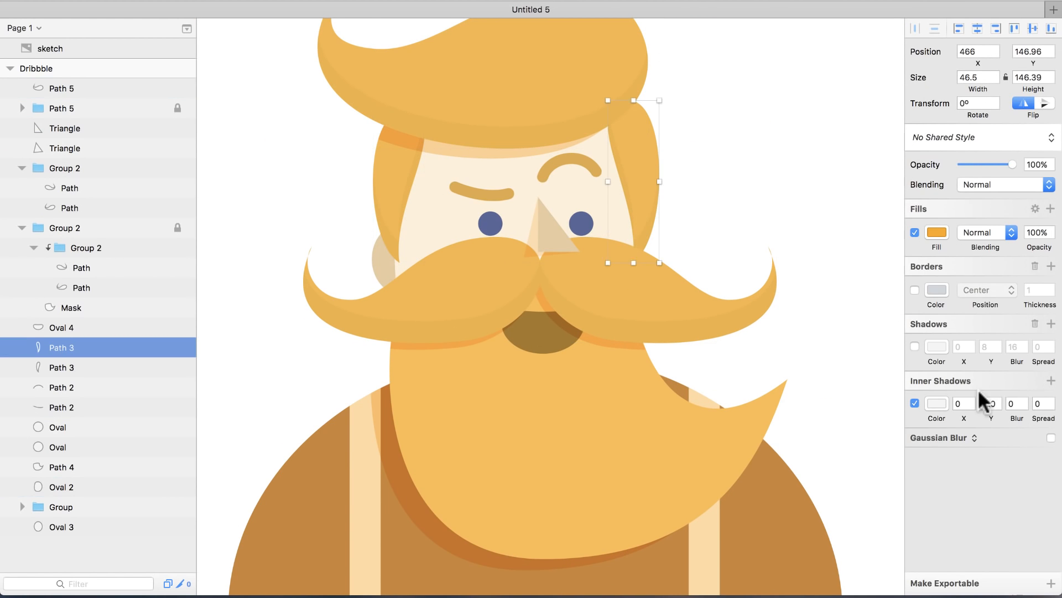
Step: Edit the vertical offset of the sideburn's inner shadow, and undo the last change to the artwork
left_click(985, 403)
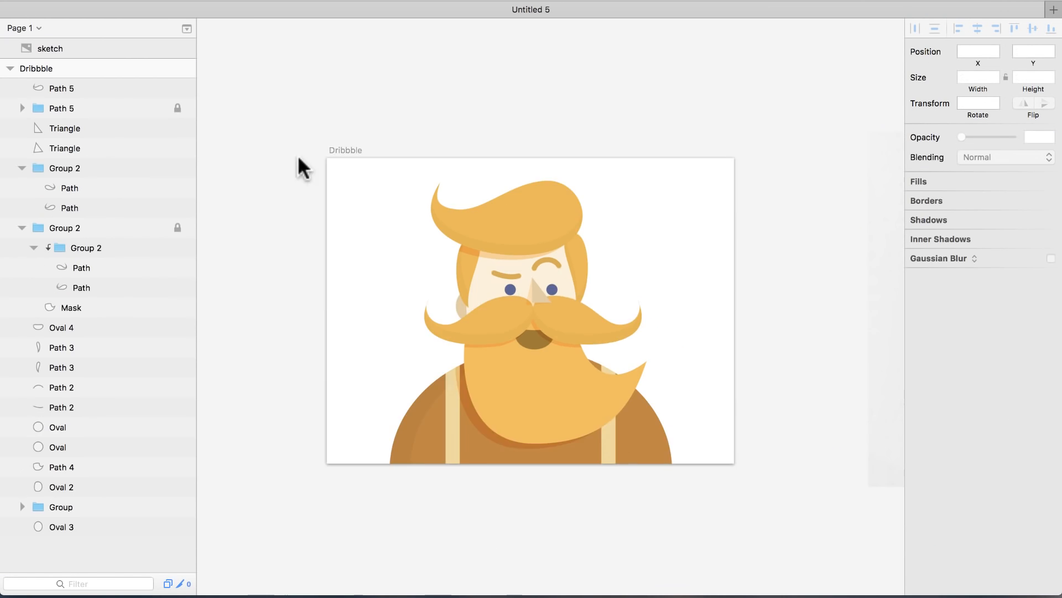
key("super+z")
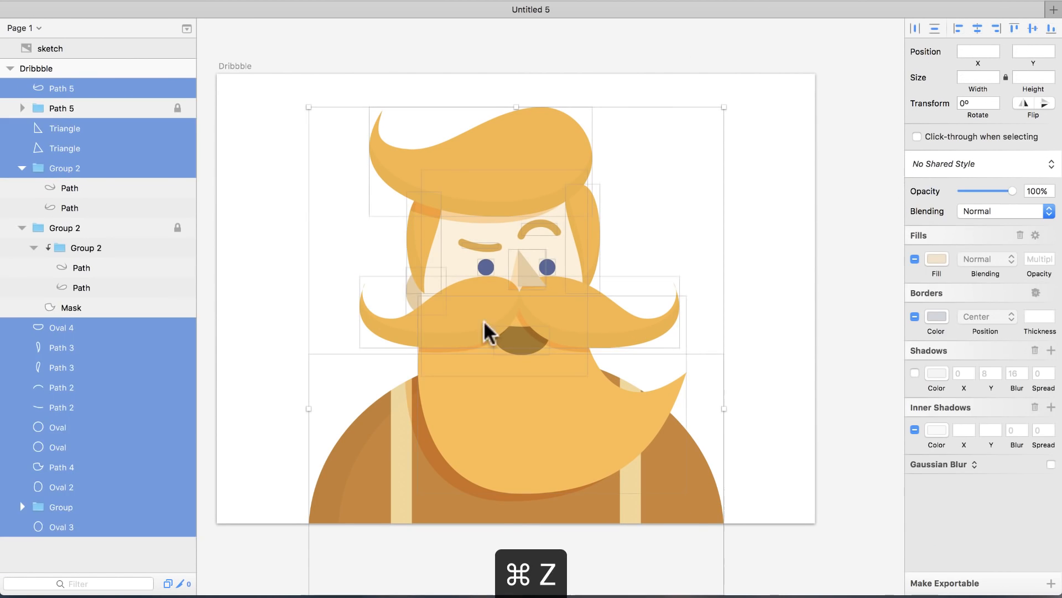
Step: Give the beard-avatar group an orange FF9A00 shadow with X -20, Y 32 and blur 24
left_click(1012, 573)
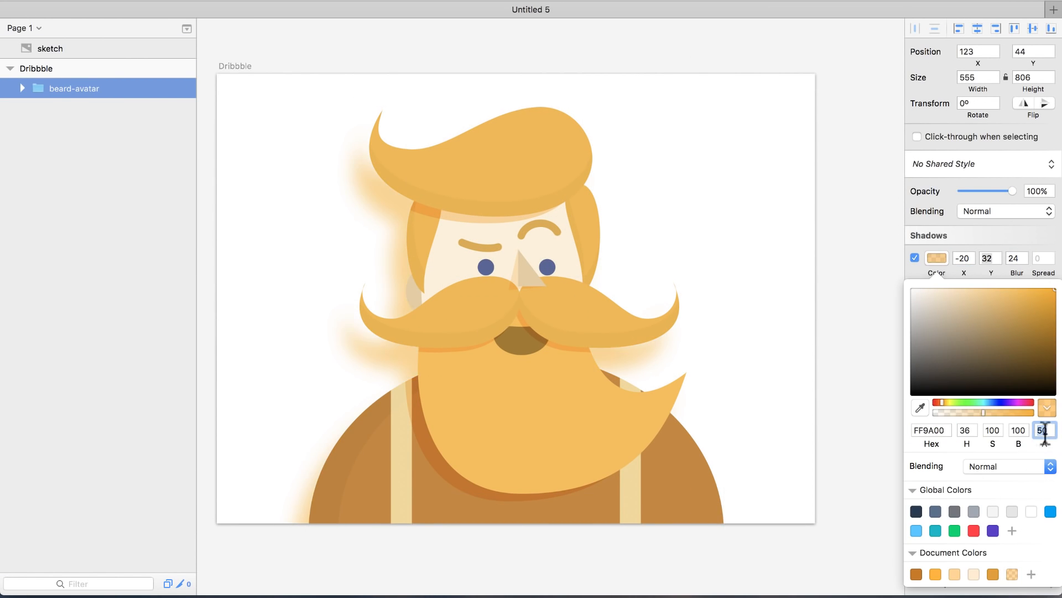
left_click(1043, 137)
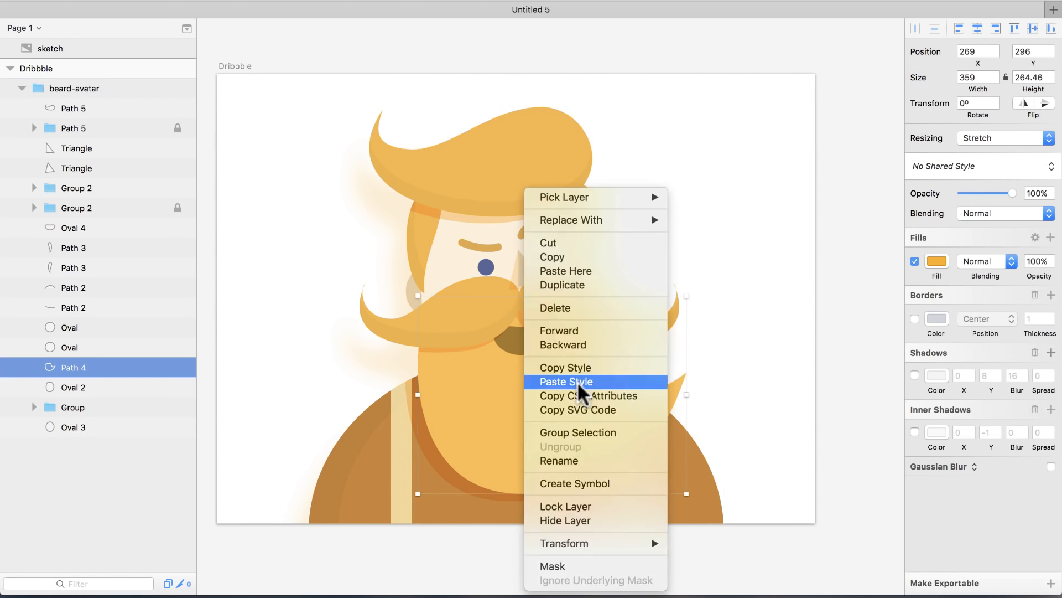
Step: Paste the copied style with its inner shadow onto the beard path
left_click(545, 382)
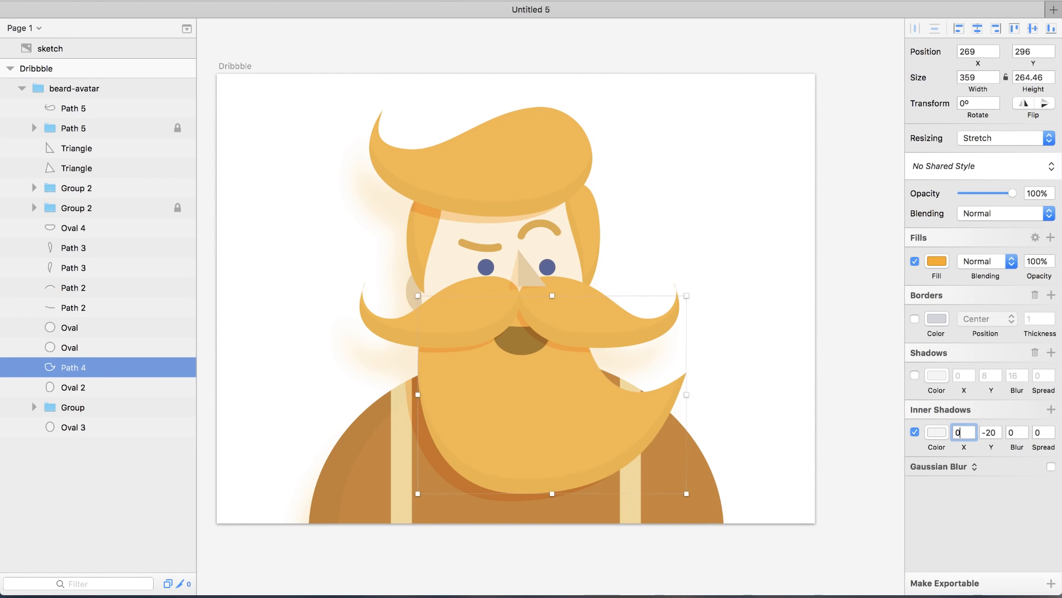
key("super+1")
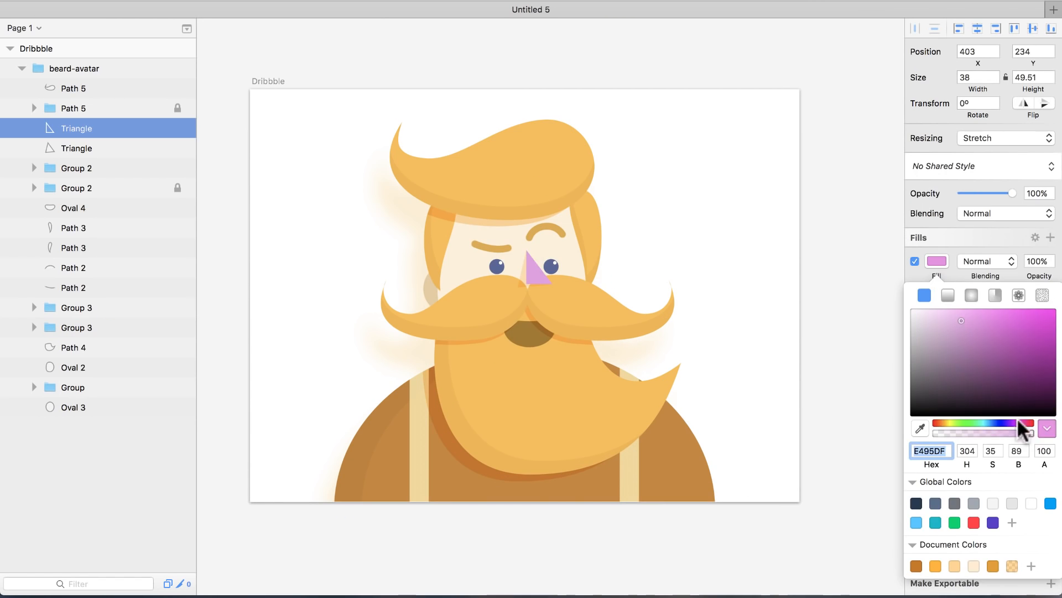
Step: Recolour the nose triangle's fill to a light orange skin tone
left_click(937, 261)
key("super+minus")
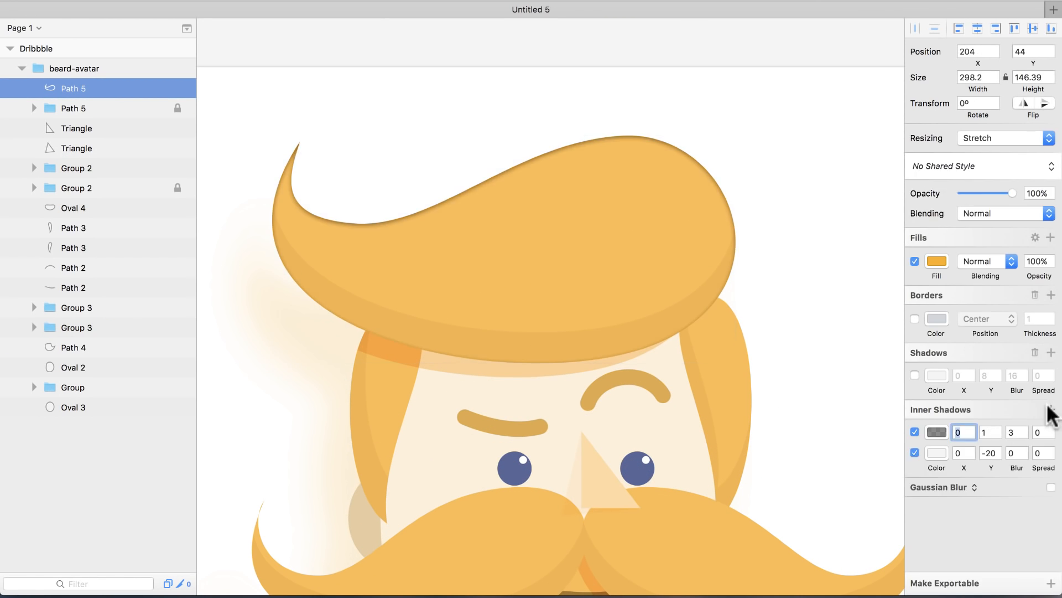
Step: Add a cream FFEDD3 inner-shadow highlight to the hair, moustache, sideburn and beard, with Y 11 and blur 0 on the moustache
left_click(935, 432)
left_click(1040, 441)
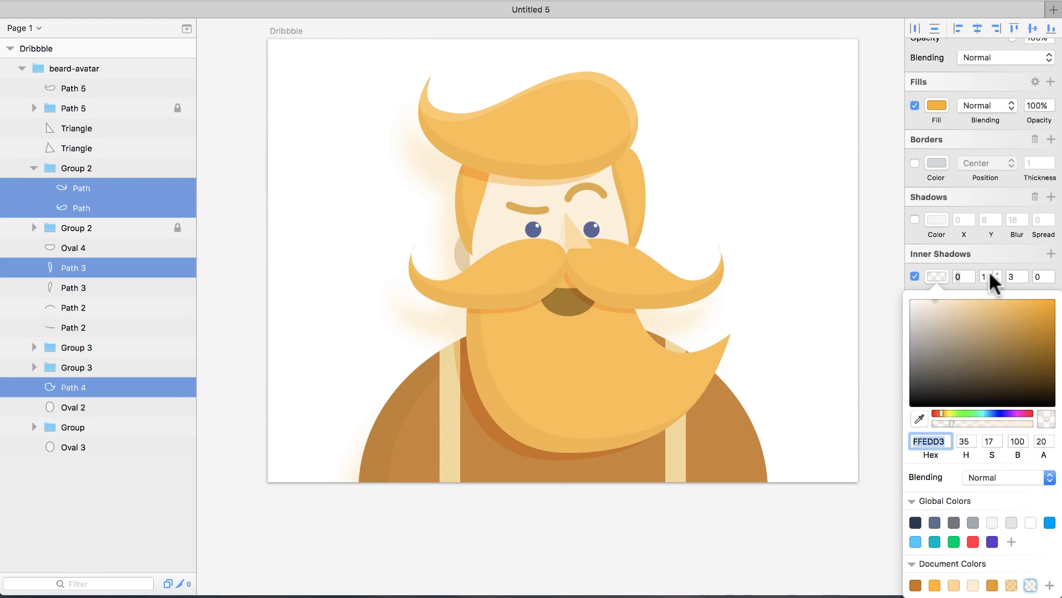
left_click(991, 277)
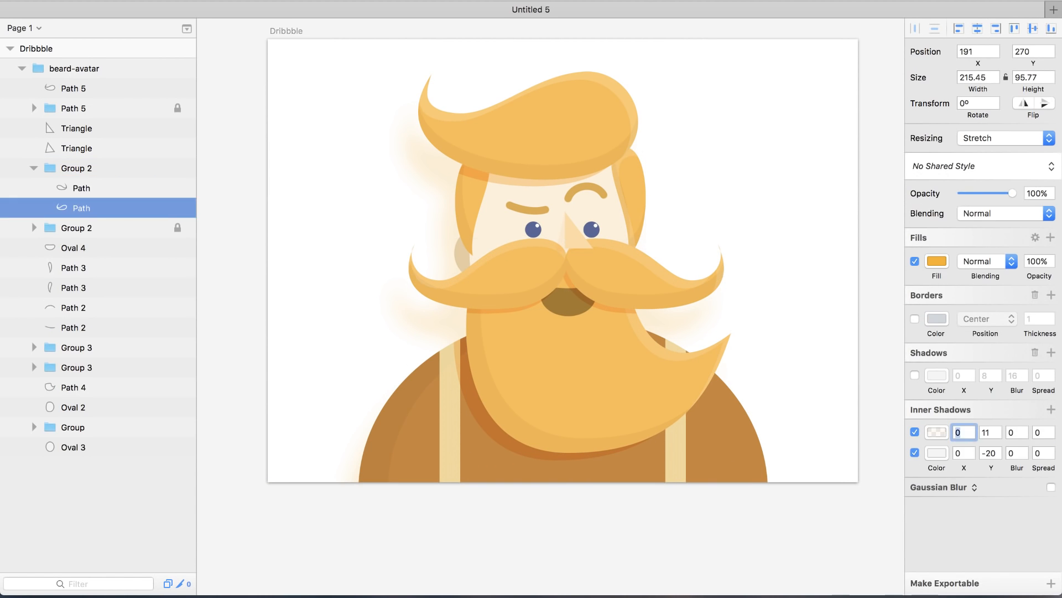
key("super+1")
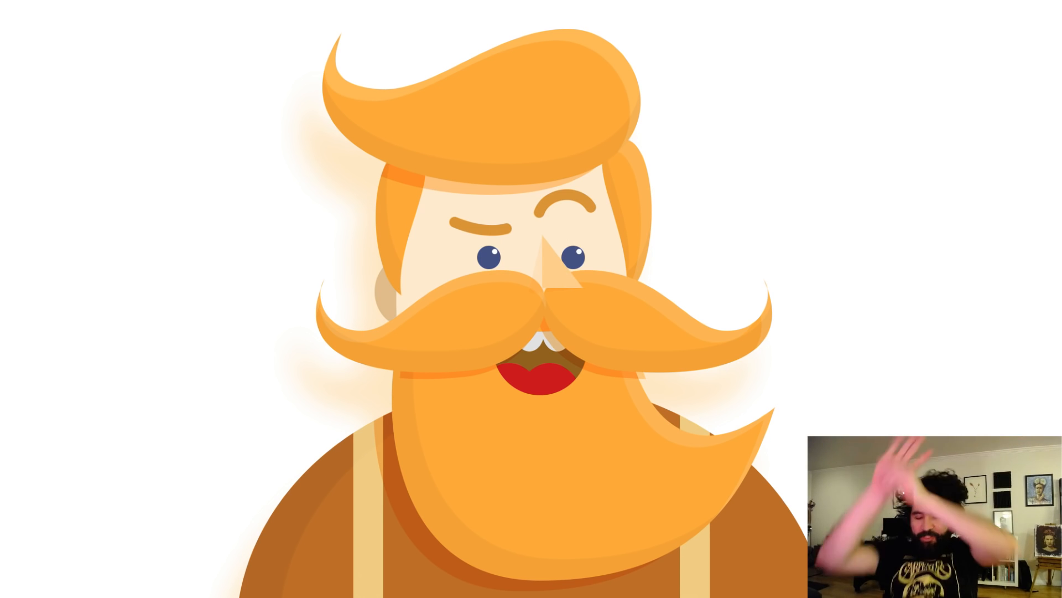